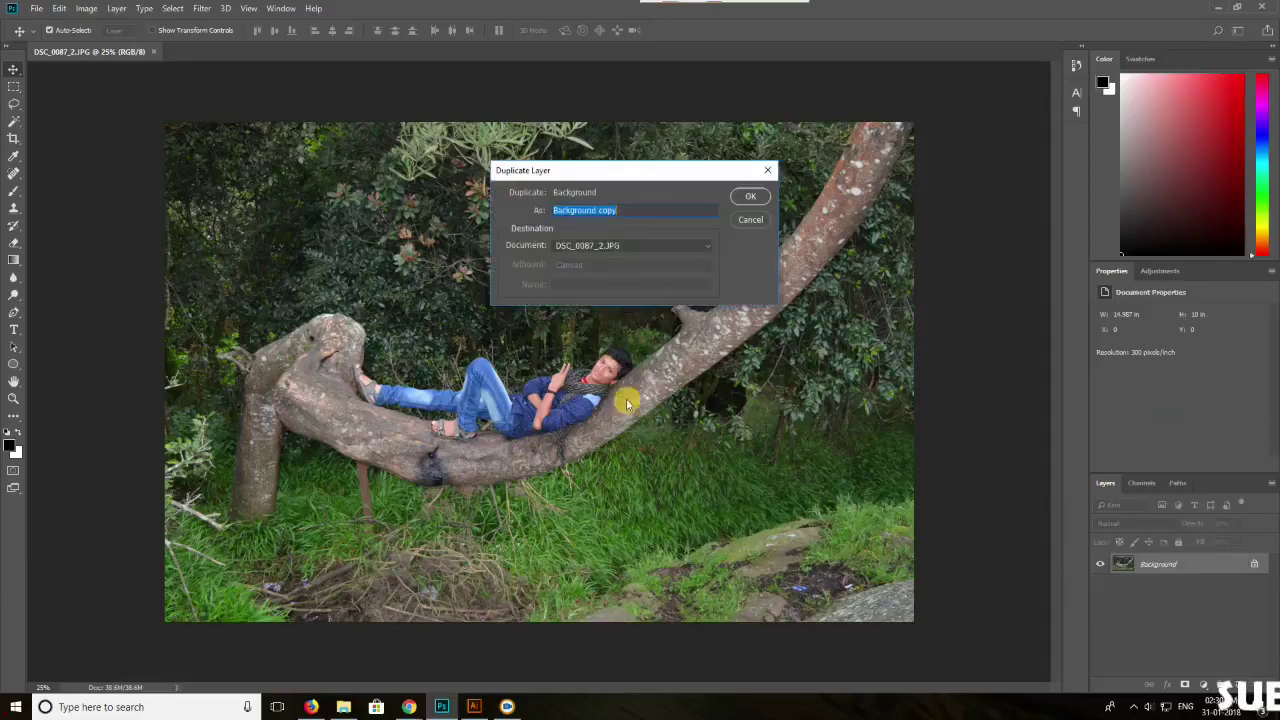
- Start a Pen tool path at the base of the upright trunk and trace its outer edge upward
key("p")
scroll(234, 528, "up", 5)
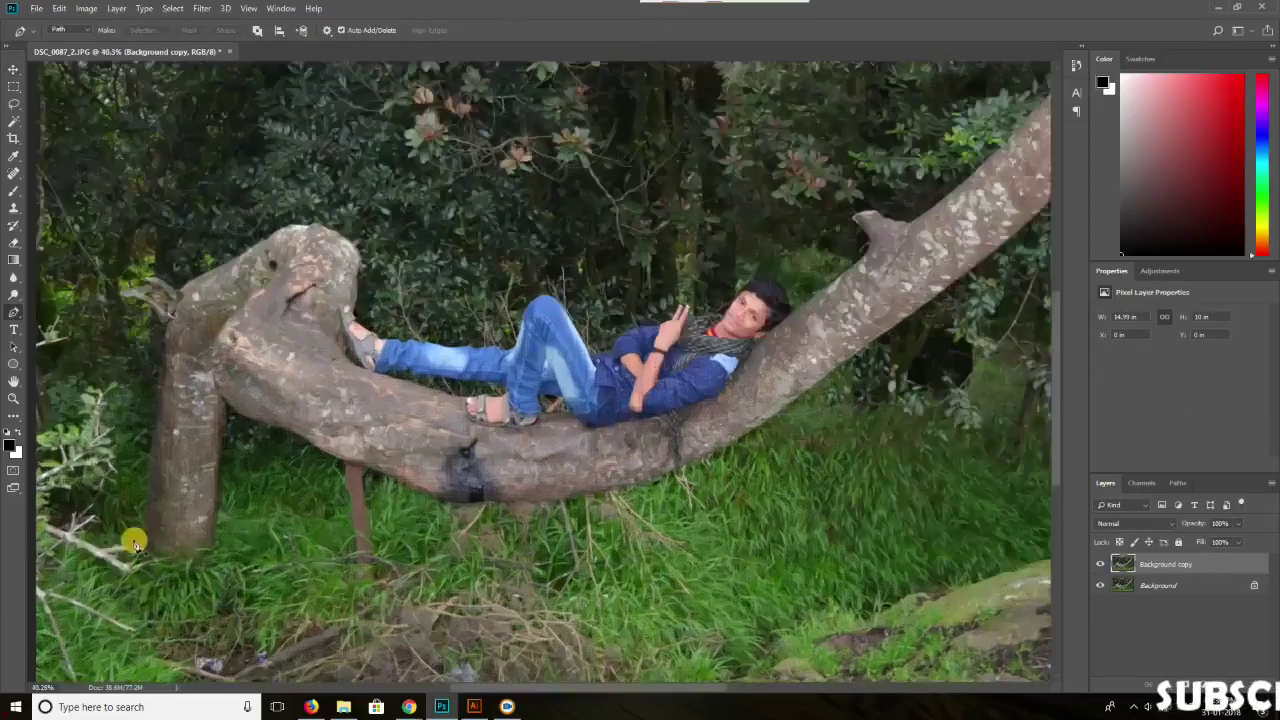
left_click(248, 595)
left_click(255, 557)
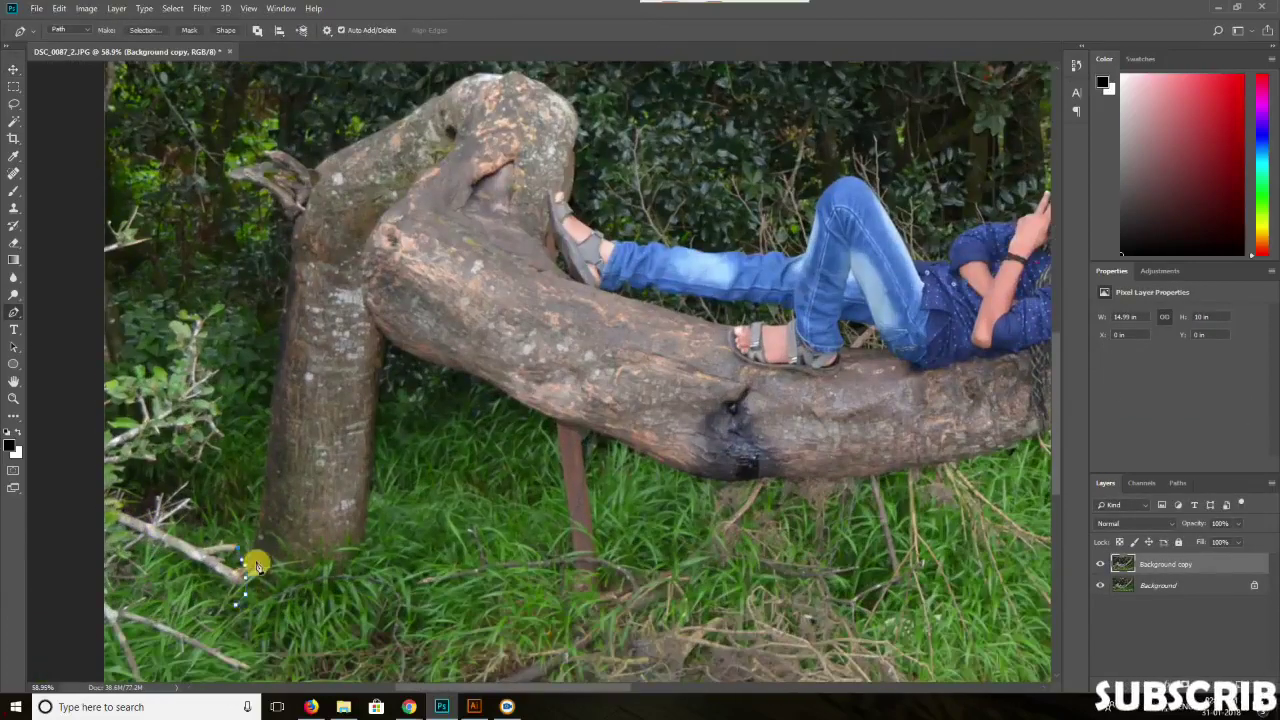
scroll(259, 515, "up", 3)
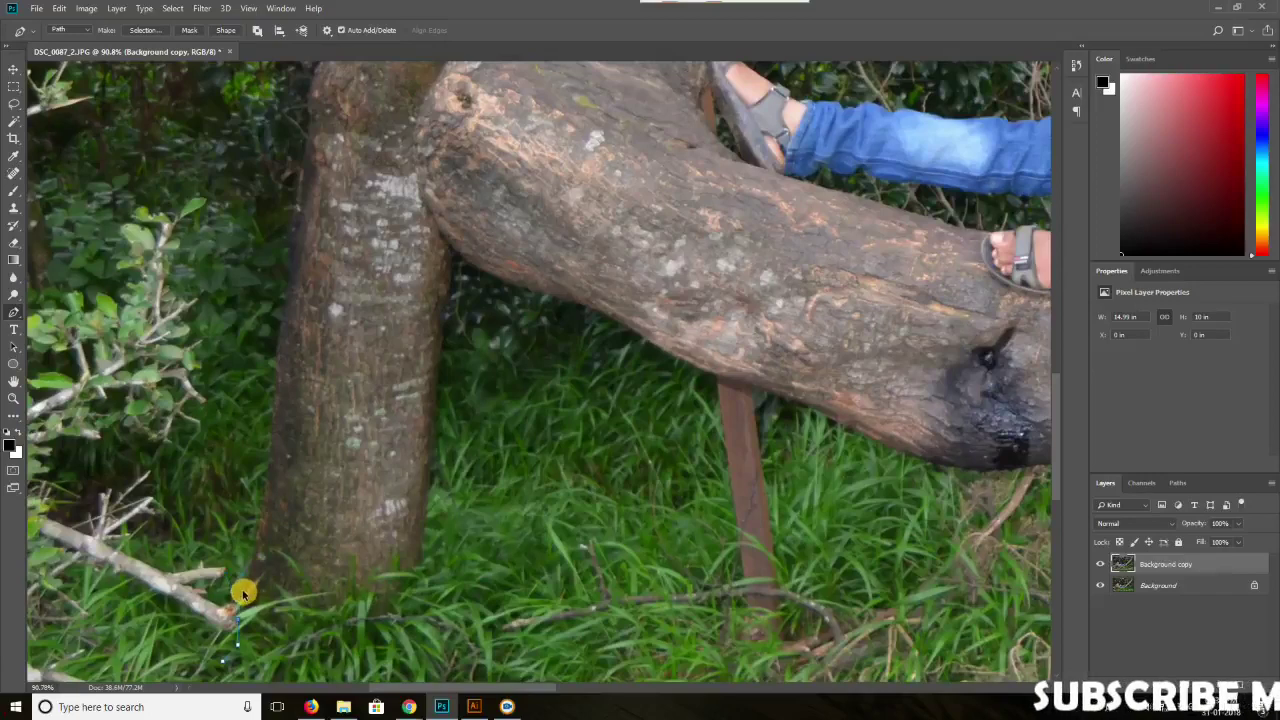
scroll(260, 490, "up", 3)
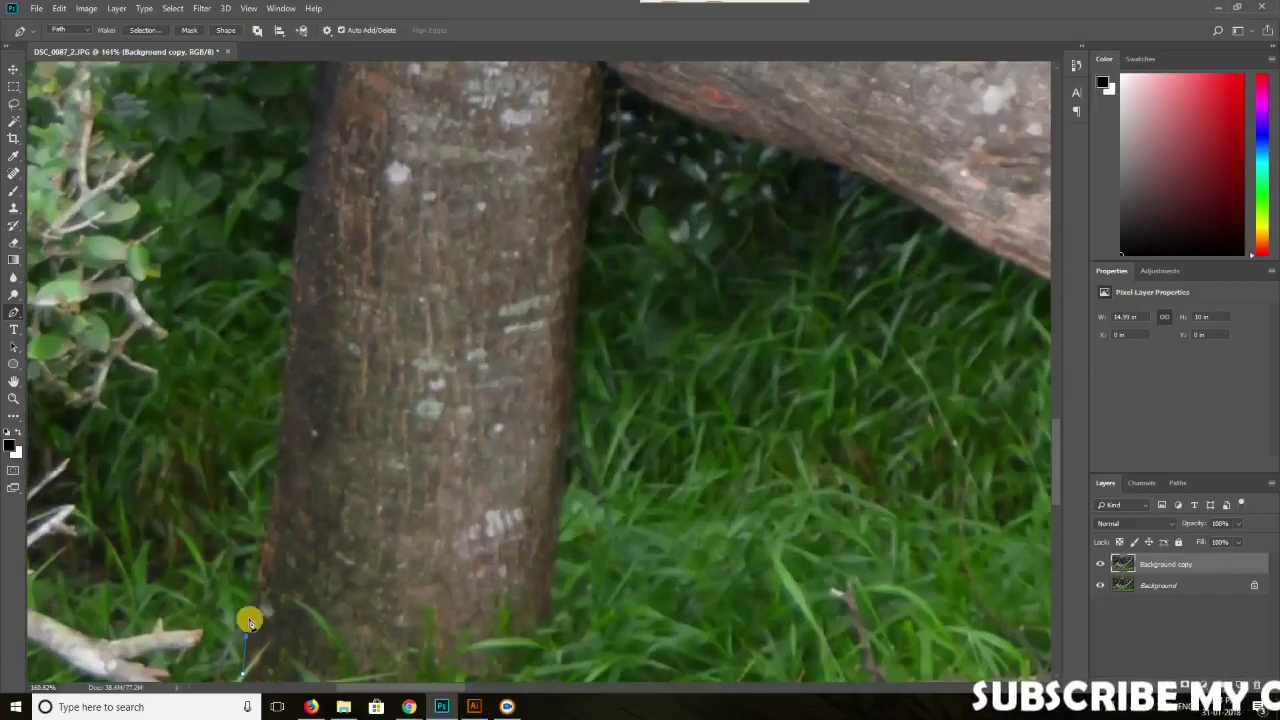
left_click(271, 497)
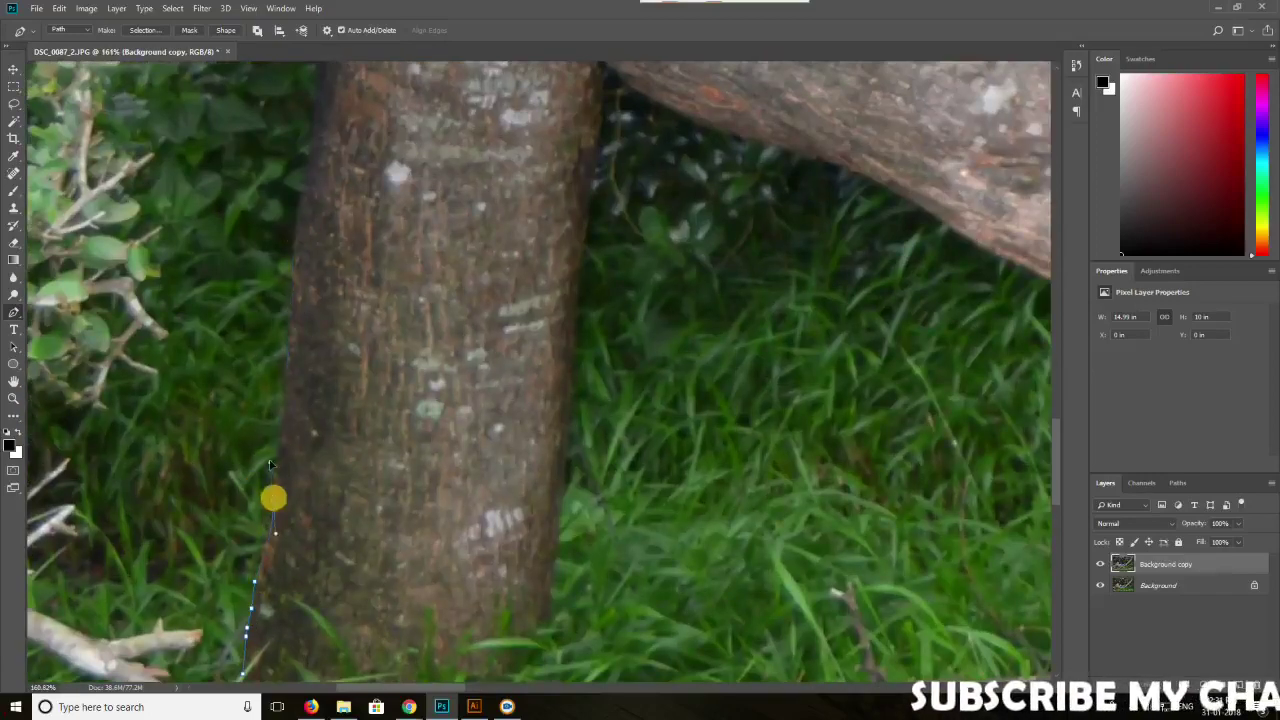
left_click(283, 400)
- Continue the path up the middle stretch of the upright trunk's outer edge
left_click_drag(285, 402, 305, 584)
left_click(309, 505)
left_click(313, 471)
left_click(310, 445)
scroll(314, 436, "up", 2)
left_click(323, 511)
scroll(330, 469, "up", 1)
left_click(332, 546)
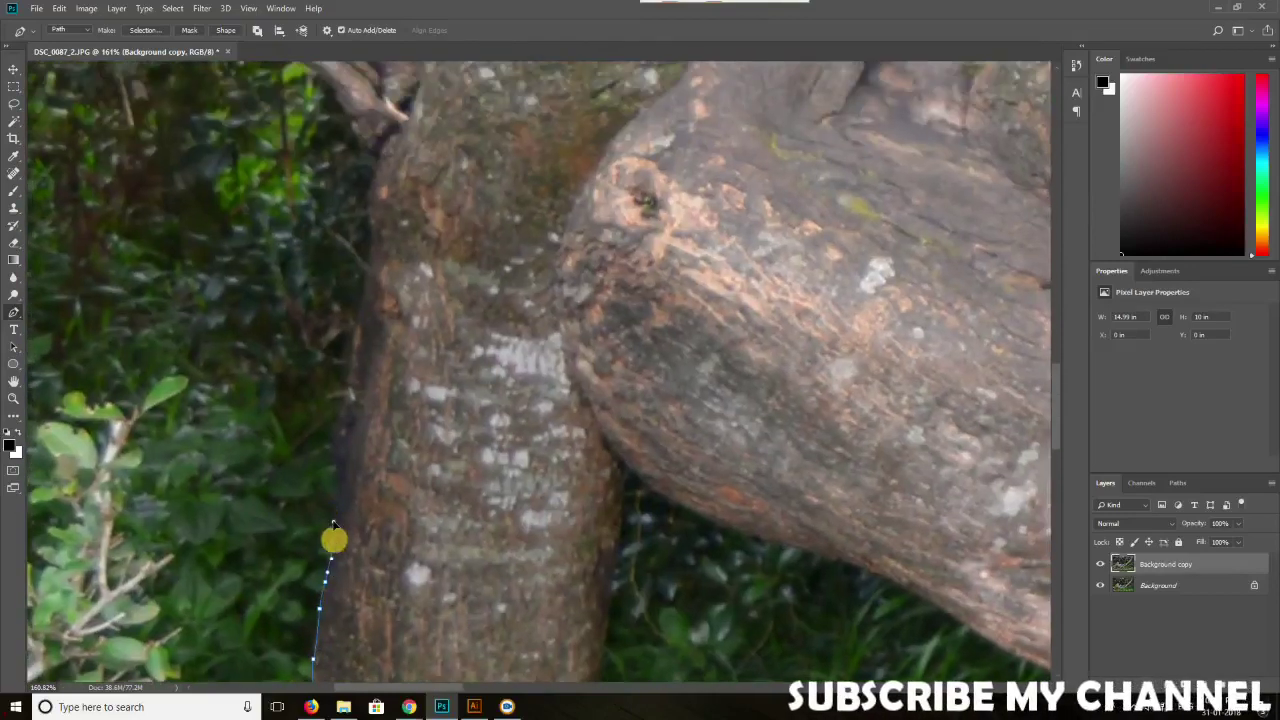
- Extend the path along the upright trunk's outer edge to the small side branch near its bend
left_click_drag(335, 520, 335, 511)
scroll(337, 514, "up", 1)
left_click(341, 529)
left_click(357, 401)
left_click(369, 317)
left_click_drag(380, 247, 395, 385)
left_click(390, 386)
left_click(390, 373)
- Trace the path over the rounded top of the trunk's bend with curved anchor points
left_click_drag(473, 210, 171, 430)
left_click_drag(167, 420, 267, 372)
left_click_drag(515, 239, 613, 355)
left_click(517, 328, "alt")
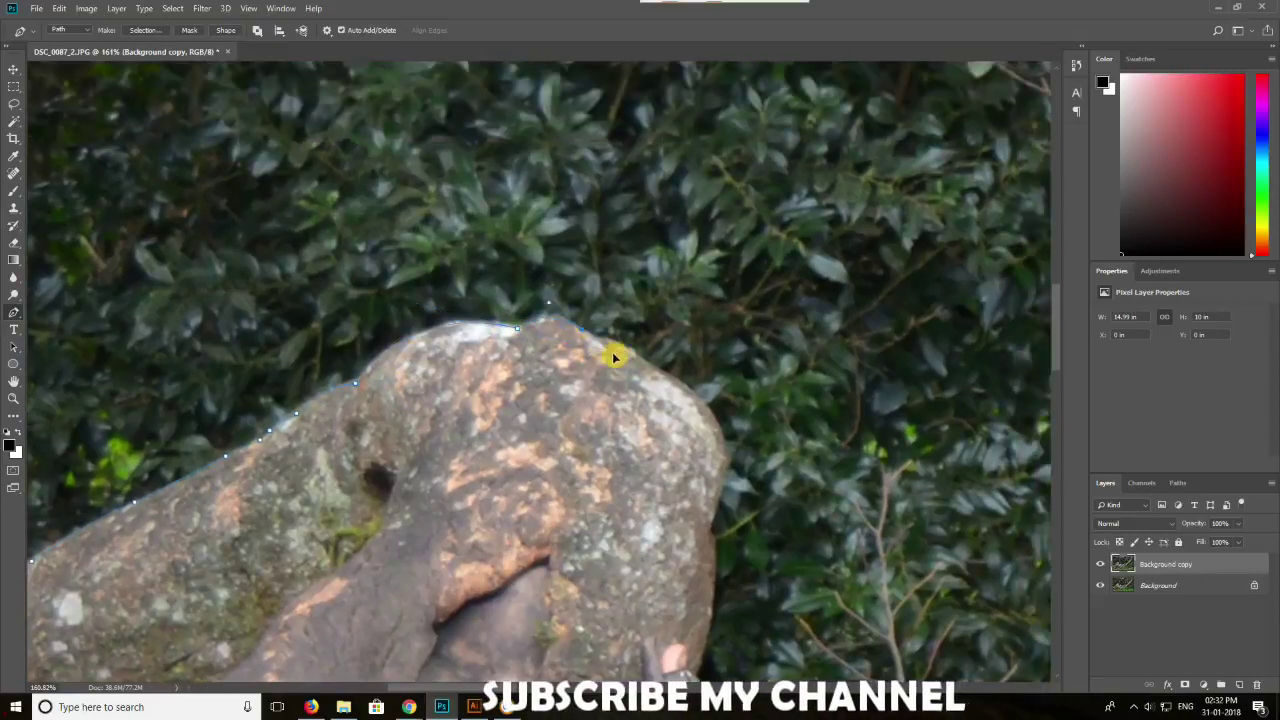
left_click(658, 372)
left_click(712, 418)
- Trace down the far side of the trunk's bend to the strap of the outstretched foot's sandal
left_click_drag(716, 532, 549, 315)
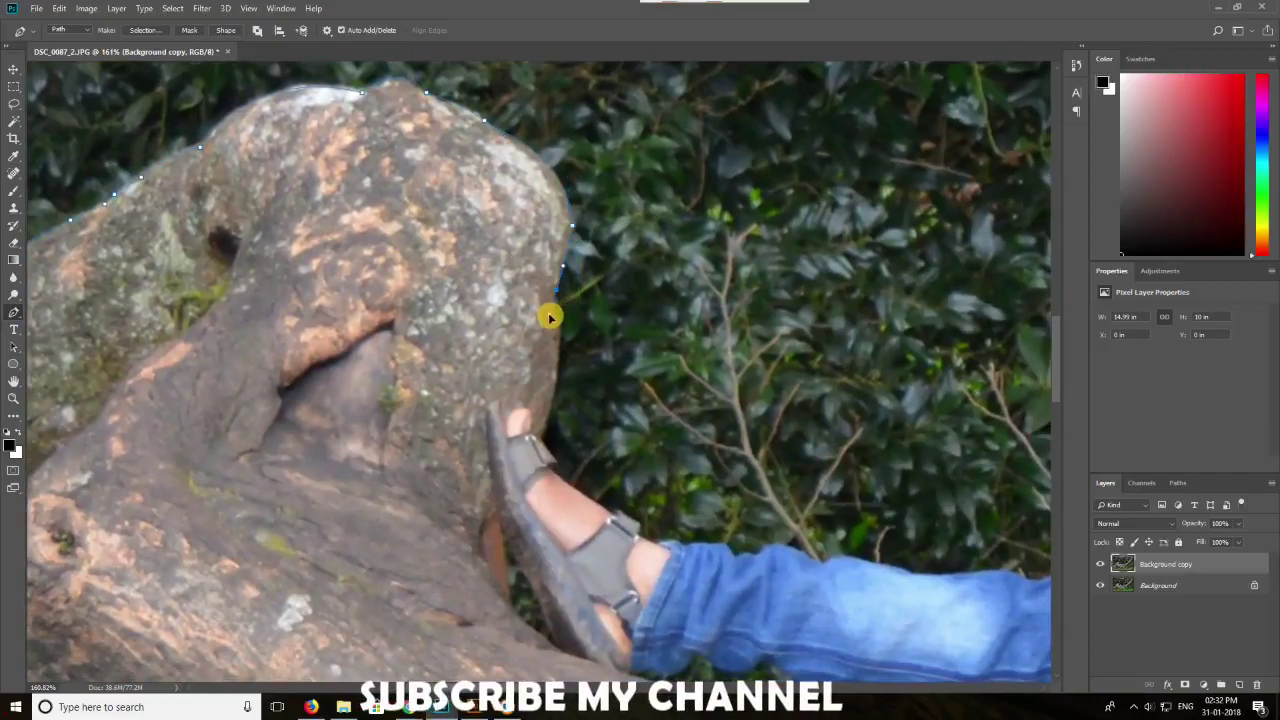
left_click(549, 409)
left_click_drag(561, 372, 426, 237)
left_click(413, 300)
left_click(419, 320)
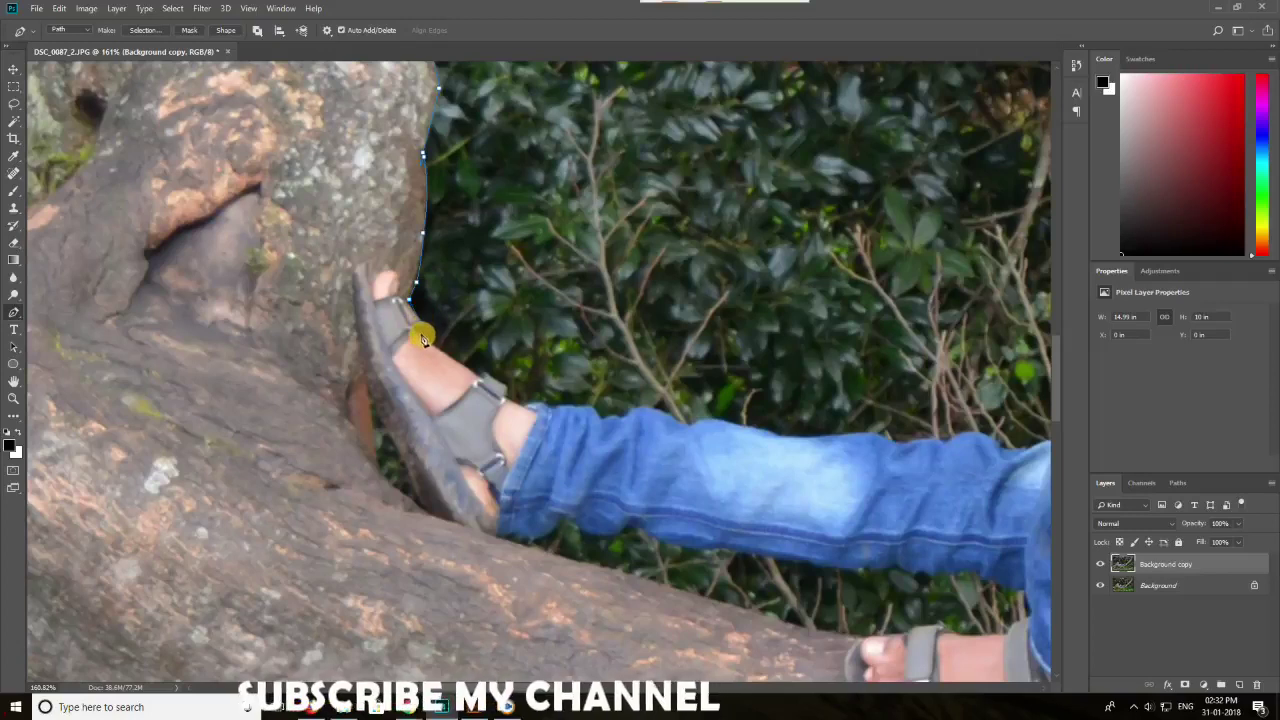
- Outline the upper side of the sandal and ankle and the wrinkled hem of the outstretched jeans leg
left_click(481, 380)
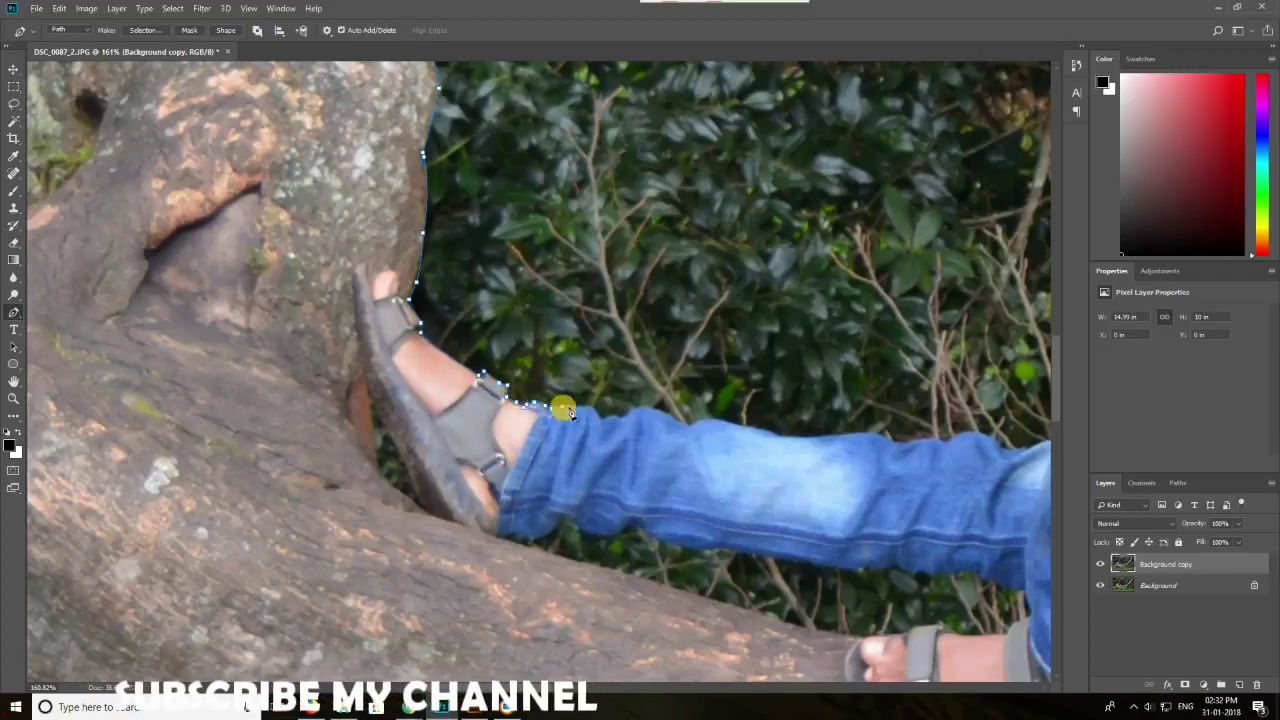
left_click(604, 417)
left_click(615, 416)
left_click(627, 414)
left_click(634, 409)
left_click(645, 409)
left_click(672, 417)
left_click(685, 425)
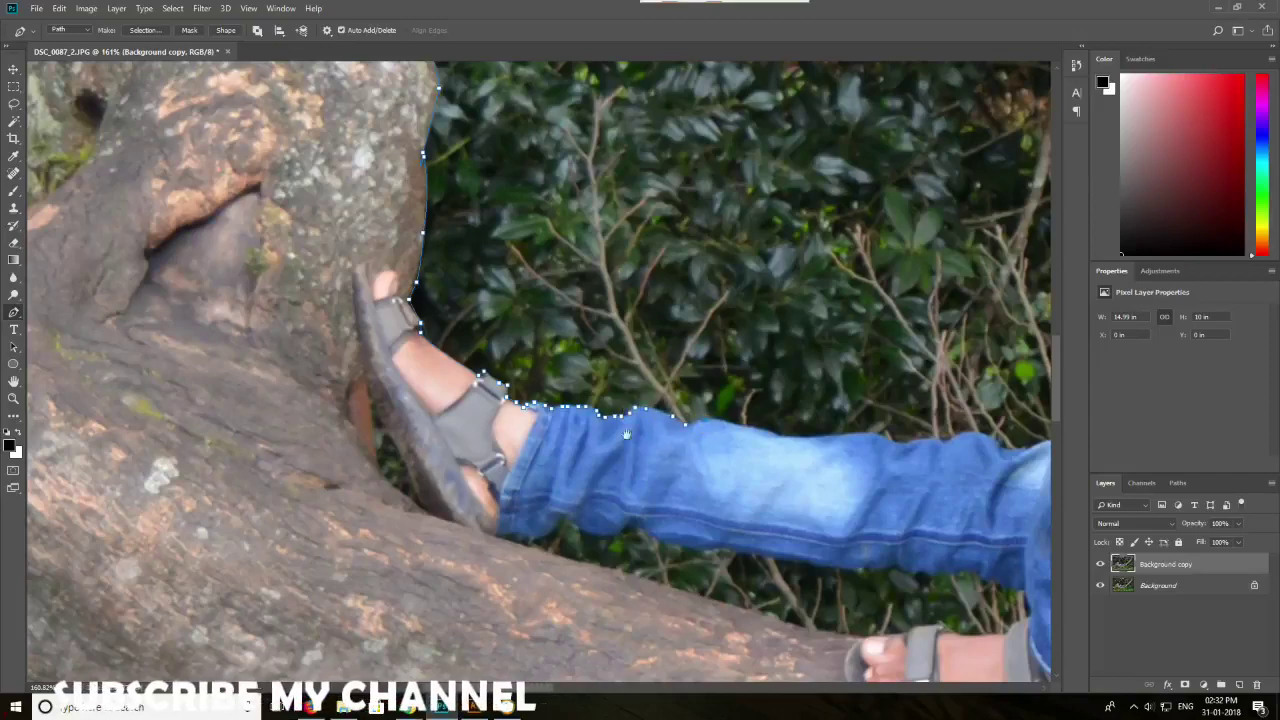
- Continue the path along the upper edge of the outstretched leg to where it meets the raised leg
left_click_drag(642, 434, 205, 279)
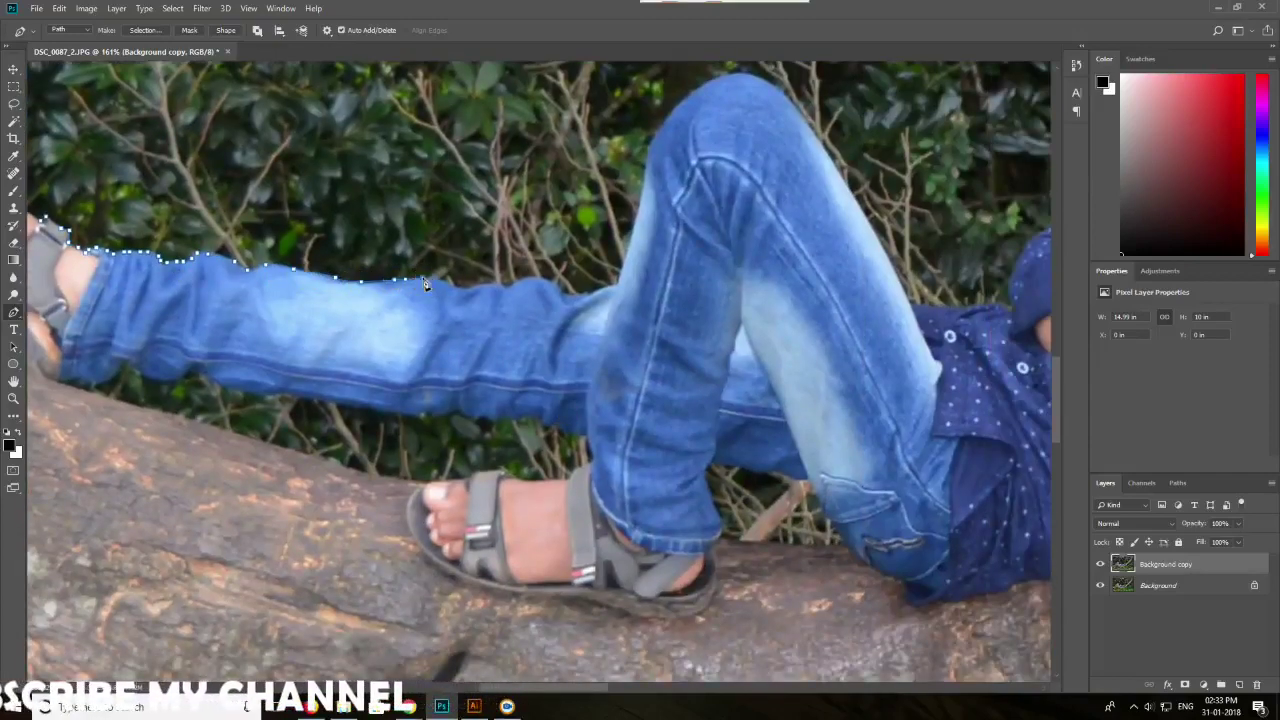
left_click(549, 286)
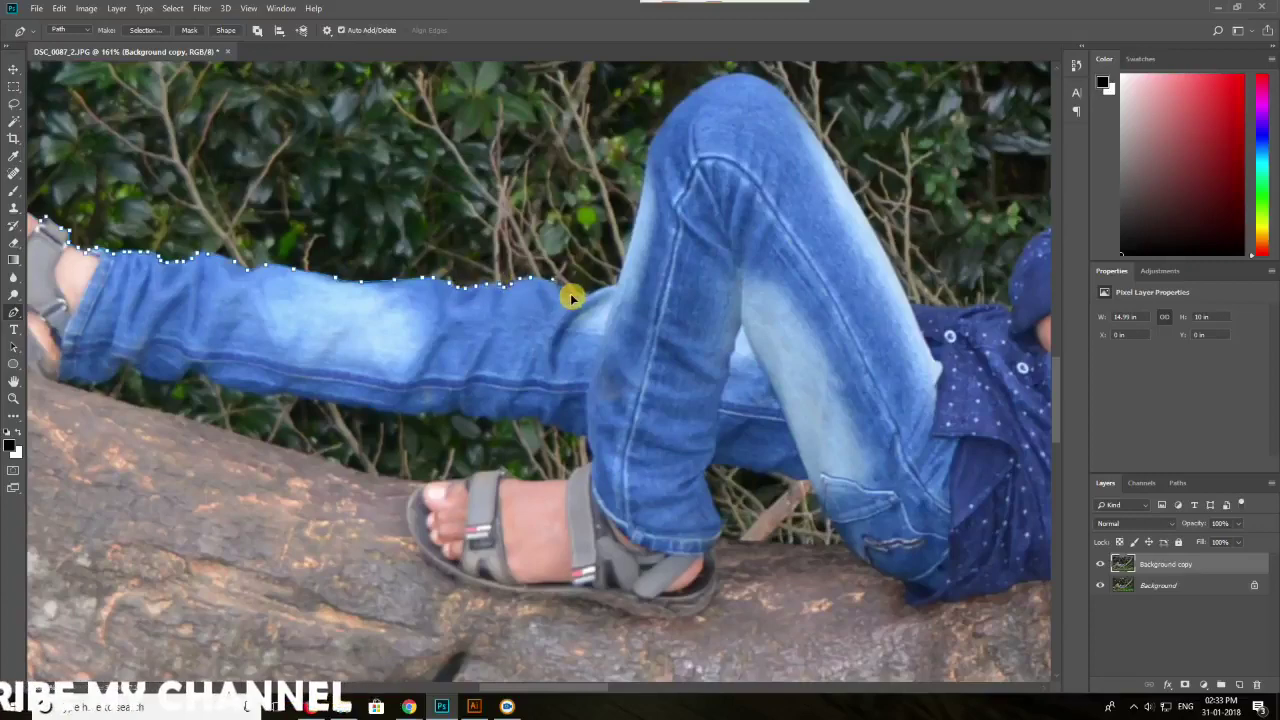
left_click_drag(592, 299, 333, 327)
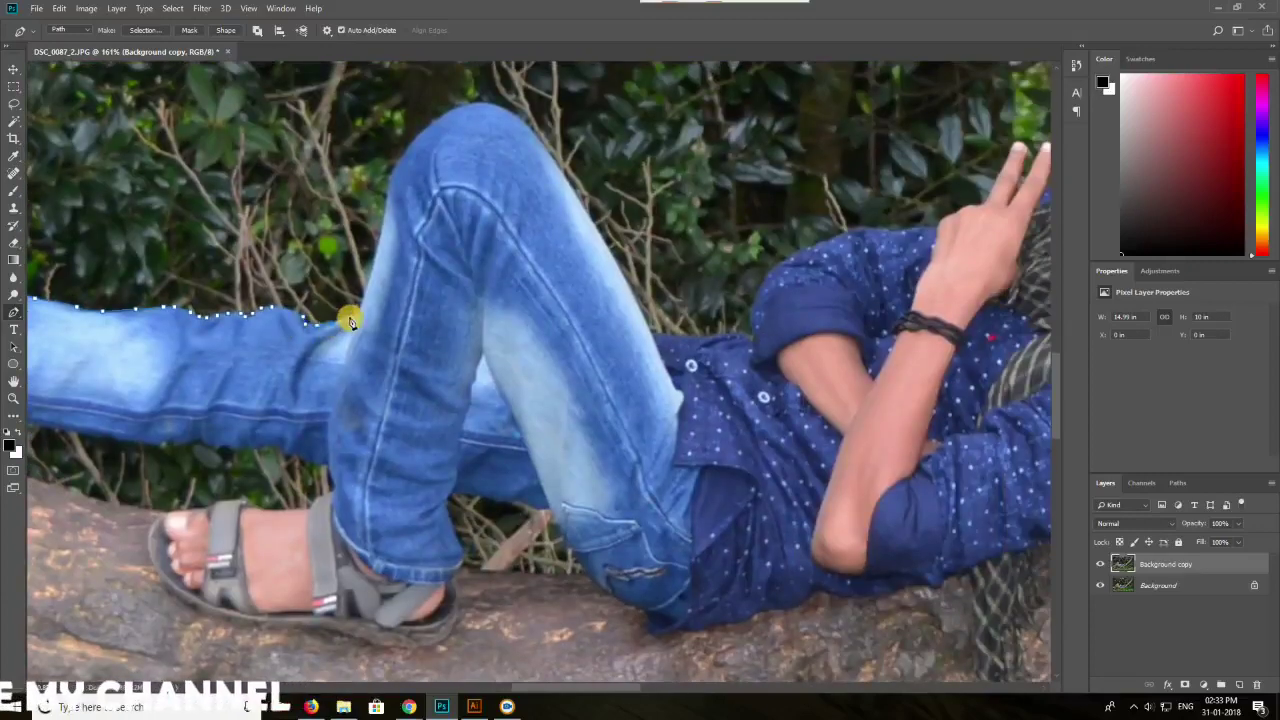
left_click_drag(362, 305, 365, 297)
- Trace the raised leg upward and curve the path over the top of the bent knee
left_click_drag(460, 273, 424, 343)
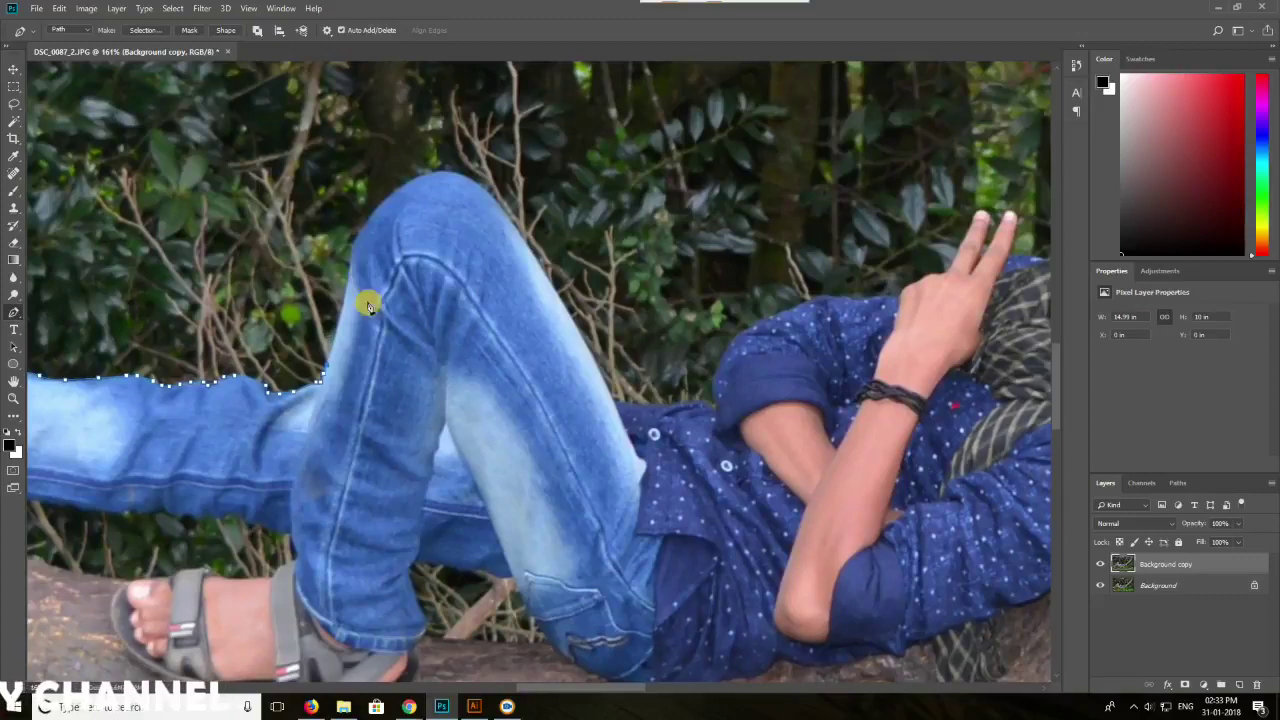
scroll(423, 343, "up", 3)
left_click_drag(376, 244, 402, 203)
left_click(376, 244, "alt")
left_click_drag(476, 143, 543, 119)
left_click(476, 143, "alt")
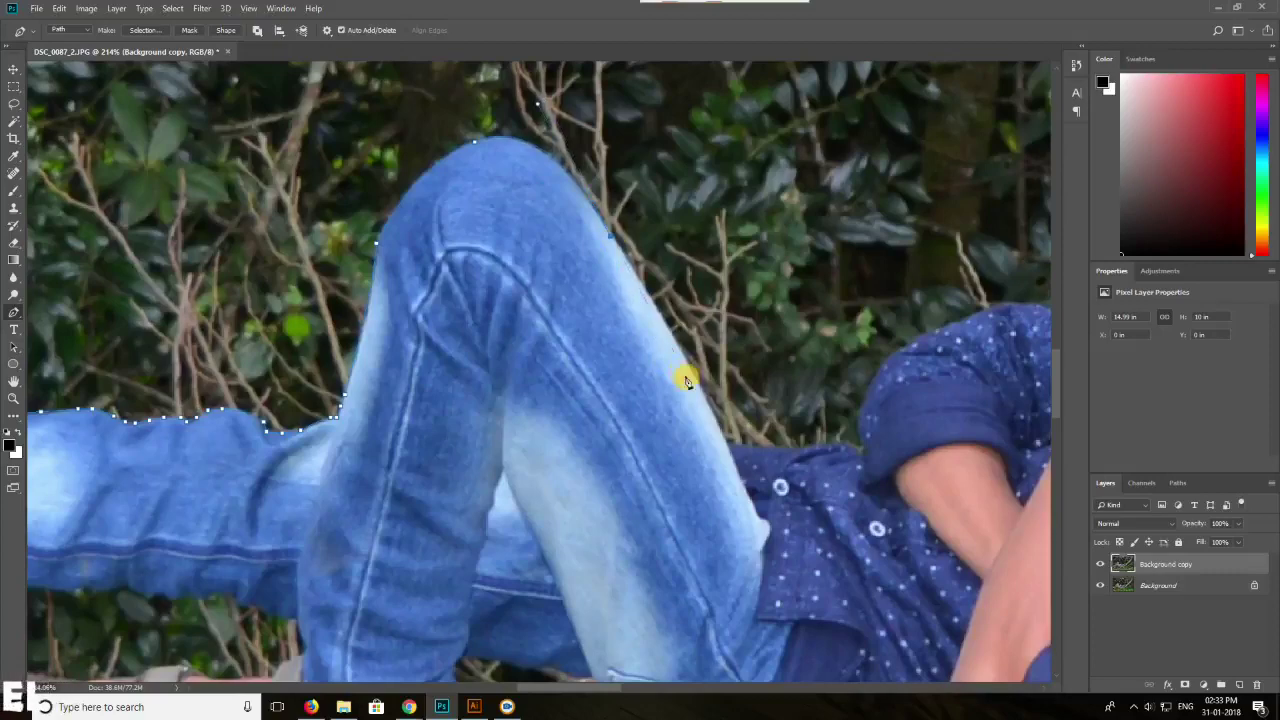
- Continue the path from the thigh along the upper edge of the shirt to the rolled sleeve
left_click(726, 444)
left_click(749, 447)
left_click(772, 448)
left_click(805, 450)
left_click(821, 447)
left_click(859, 452)
- Outline the rolled sleeve and upper arm up to the knuckles of the raised hand
left_click_drag(858, 435, 407, 373)
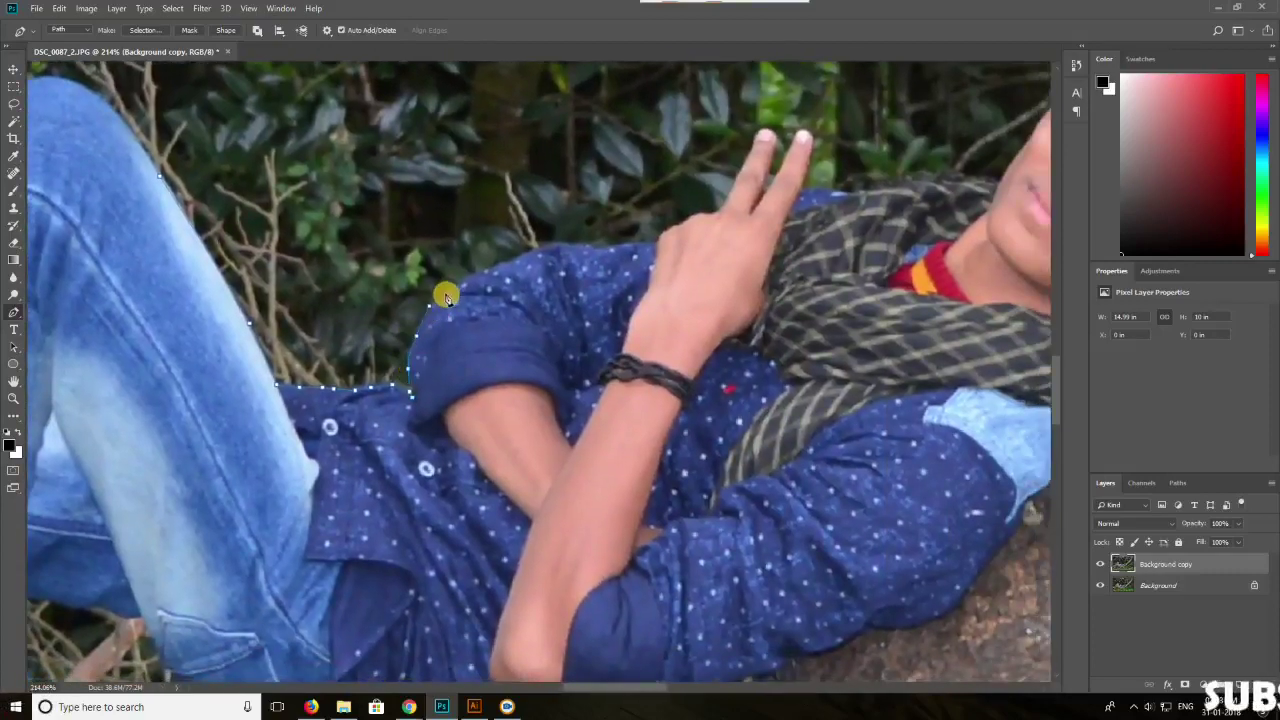
scroll(662, 244, "up", 2)
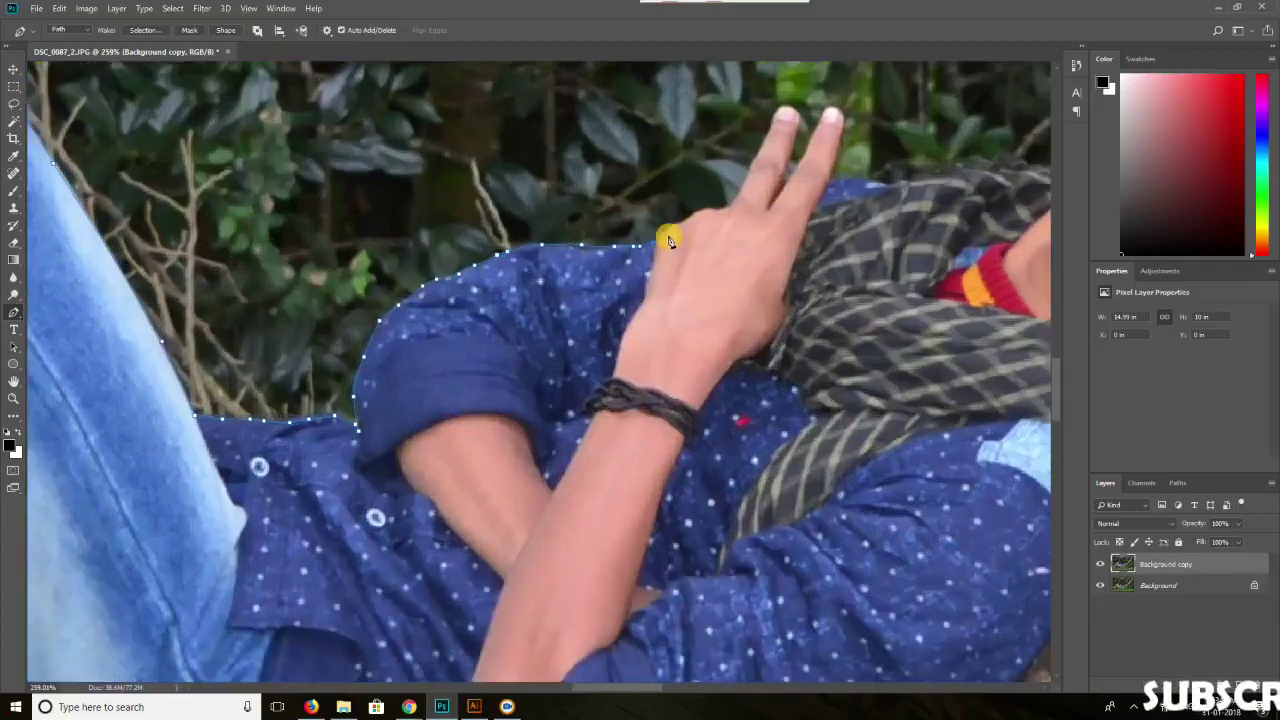
left_click(731, 201)
- Trace around the two raised fingers and onto the shirt shoulder behind them
left_click_drag(801, 124, 519, 204)
left_click(502, 257)
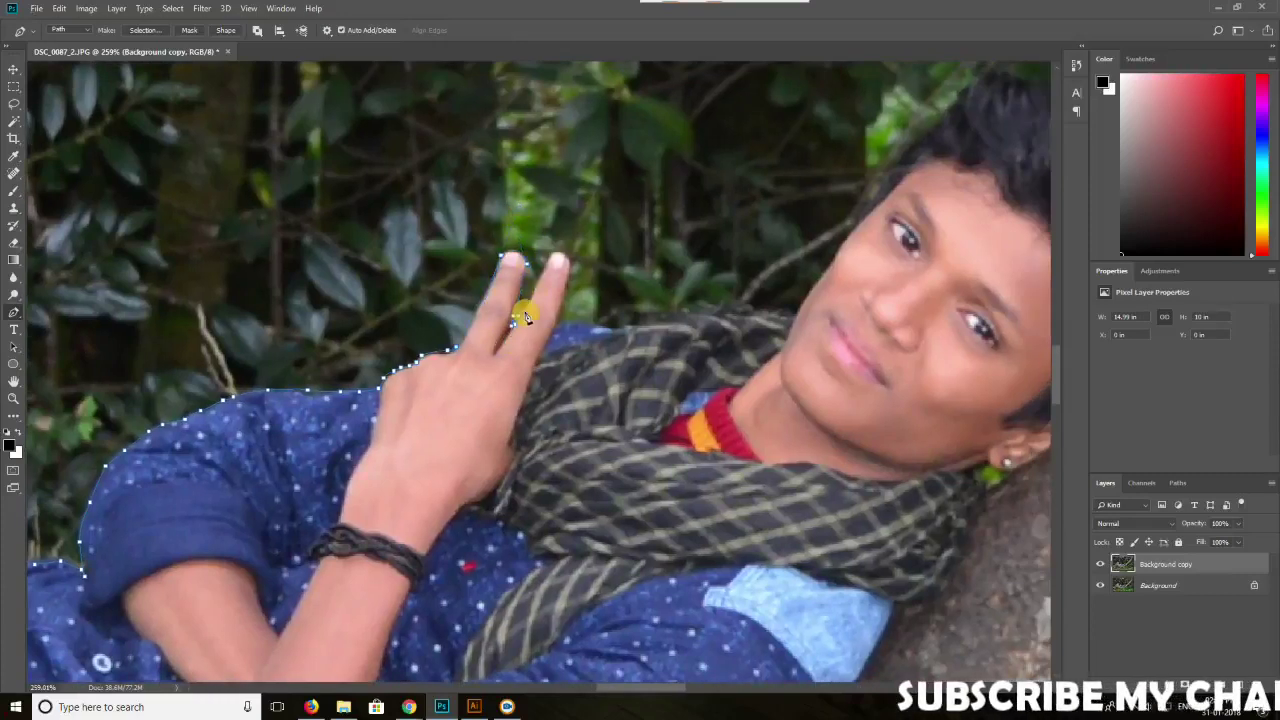
left_click_drag(571, 270, 574, 277)
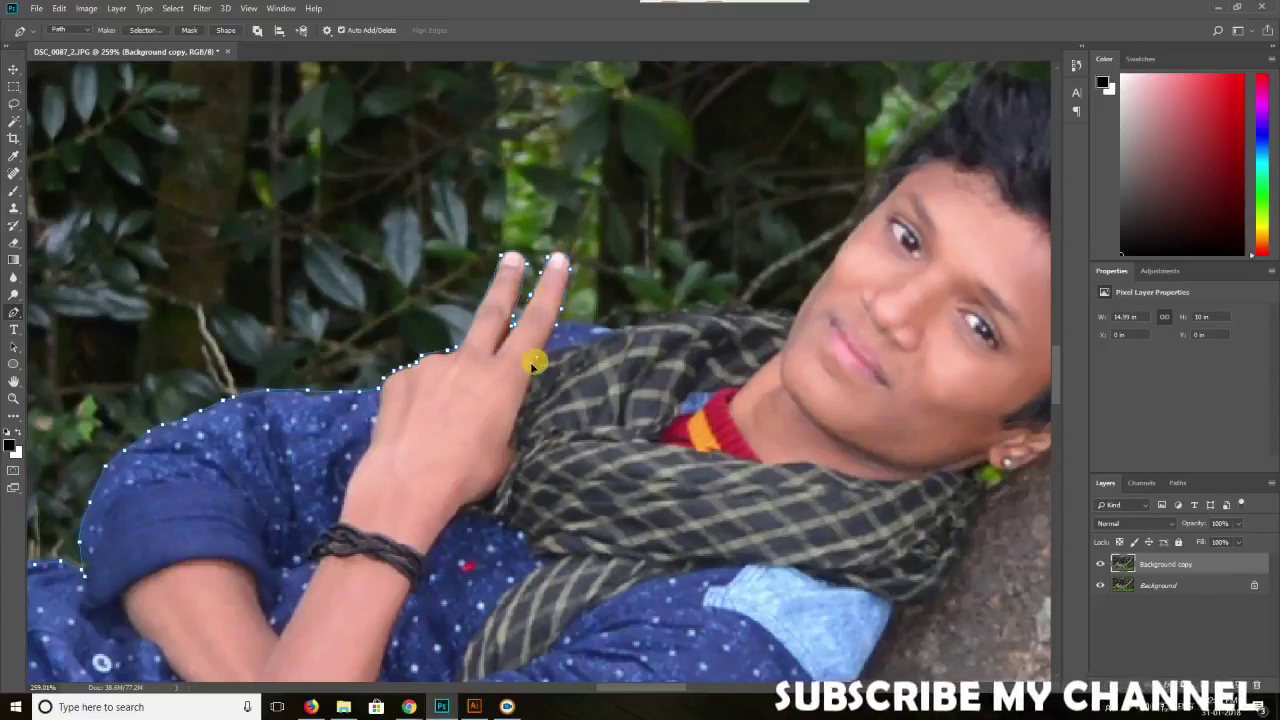
left_click_drag(595, 343, 627, 335)
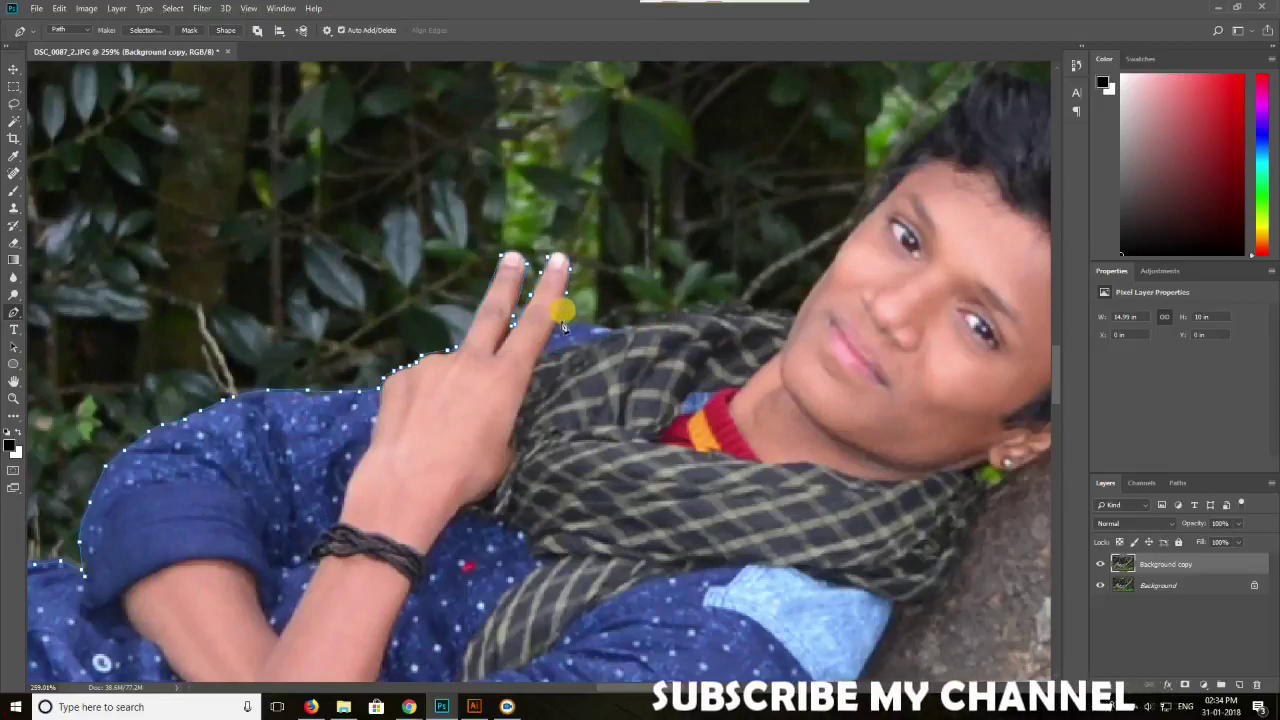
- Continue the path along the top of the checked scarf and up the edge of the cheek
left_click(701, 311)
left_click(725, 310)
left_click(748, 311)
left_click(768, 310)
left_click(795, 313)
left_click_drag(792, 267, 554, 325)
left_click(586, 335)
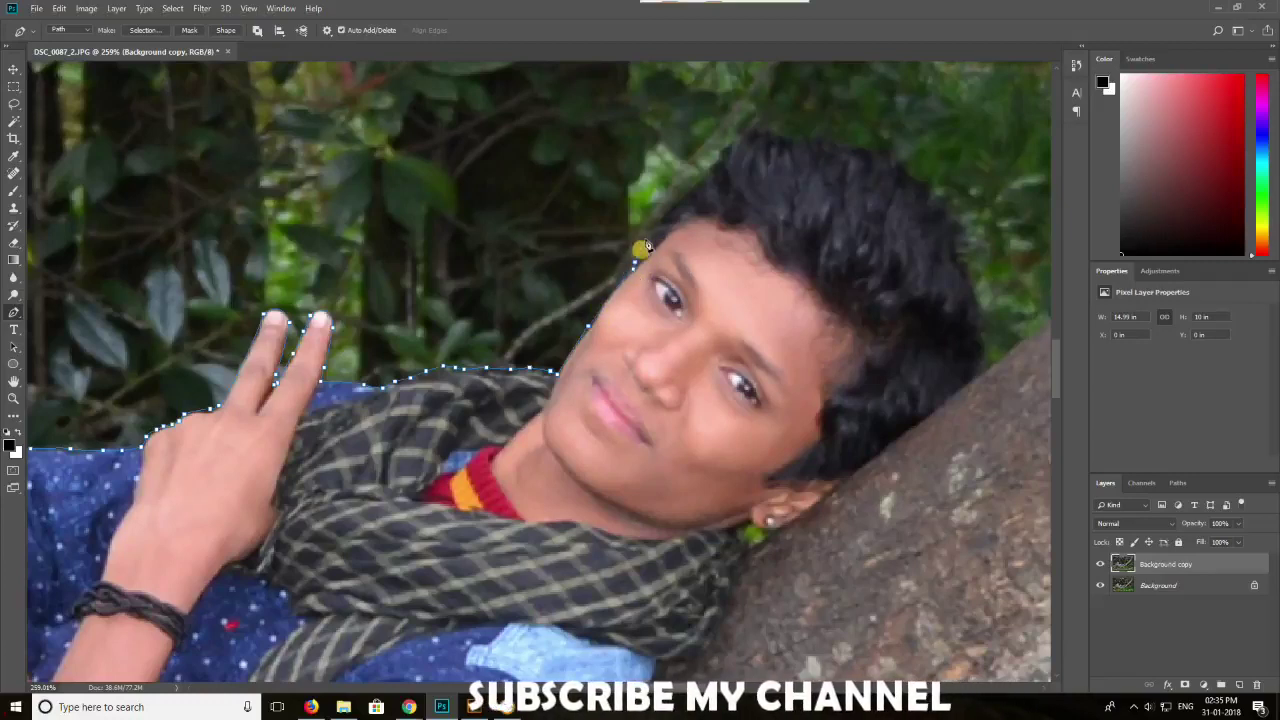
- Outline the man's hair from the temple over the top and down to where the head meets the trunk
scroll(704, 190, "up", 3)
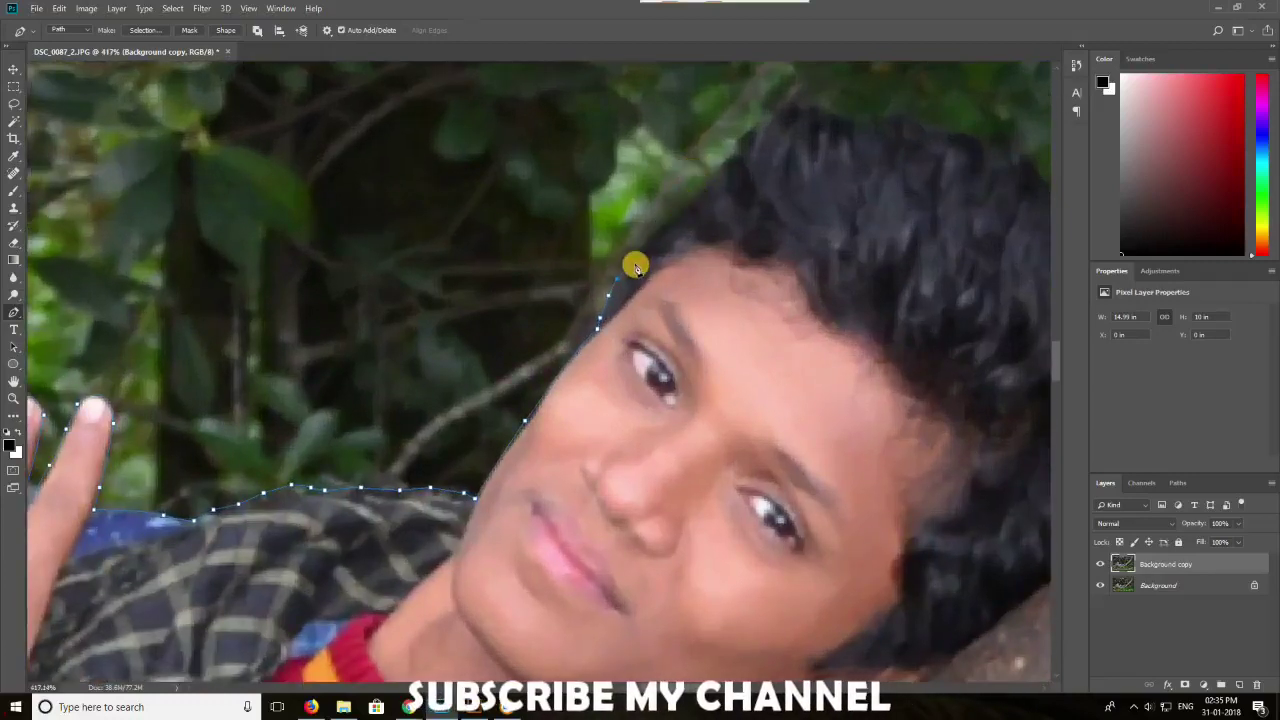
left_click_drag(700, 212, 529, 174)
left_click(561, 162)
left_click(592, 165)
left_click(603, 165)
left_click(625, 165)
left_click(645, 176)
left_click(675, 174)
left_click(692, 186)
left_click_drag(726, 203, 476, 198)
left_click_drag(478, 212, 481, 237)
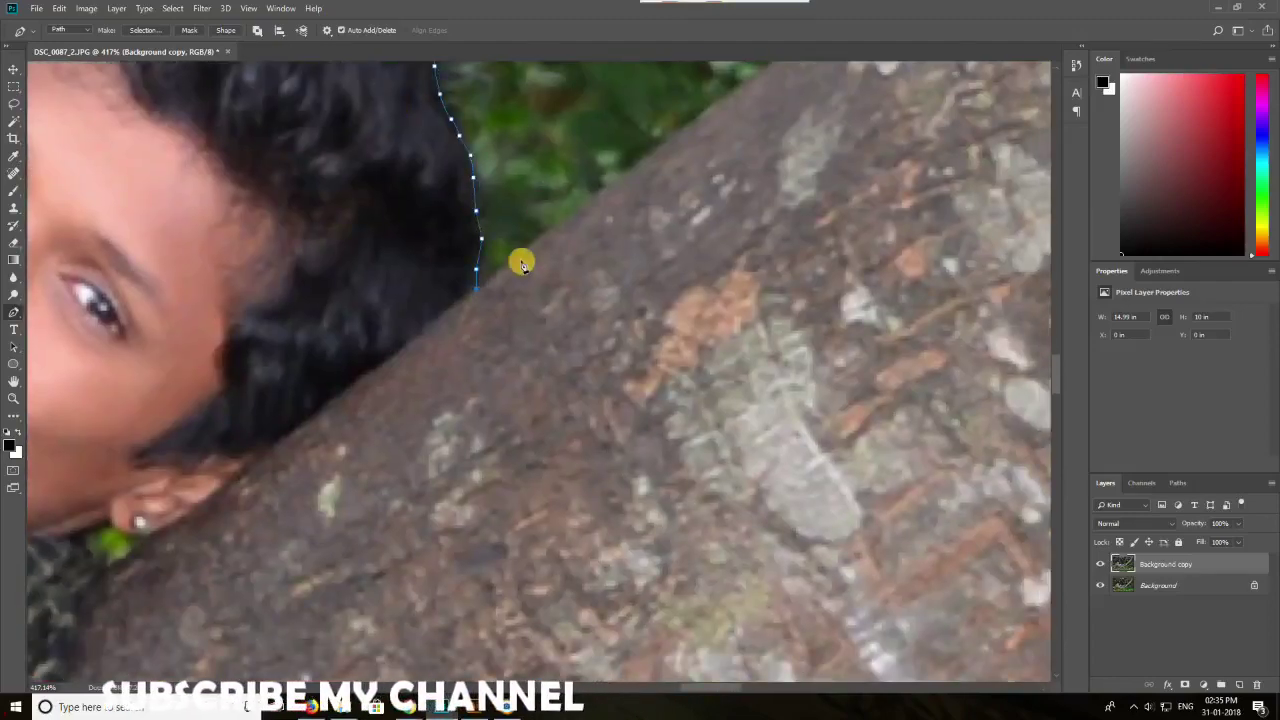
- Trace the trunk's upper edge beyond the head and go around the broken branch stub
scroll(430, 265, "down", 4)
left_click(434, 257)
left_click(531, 181)
left_click_drag(681, 89, 336, 366)
left_click(266, 390)
left_click(295, 359)
left_click(245, 193)
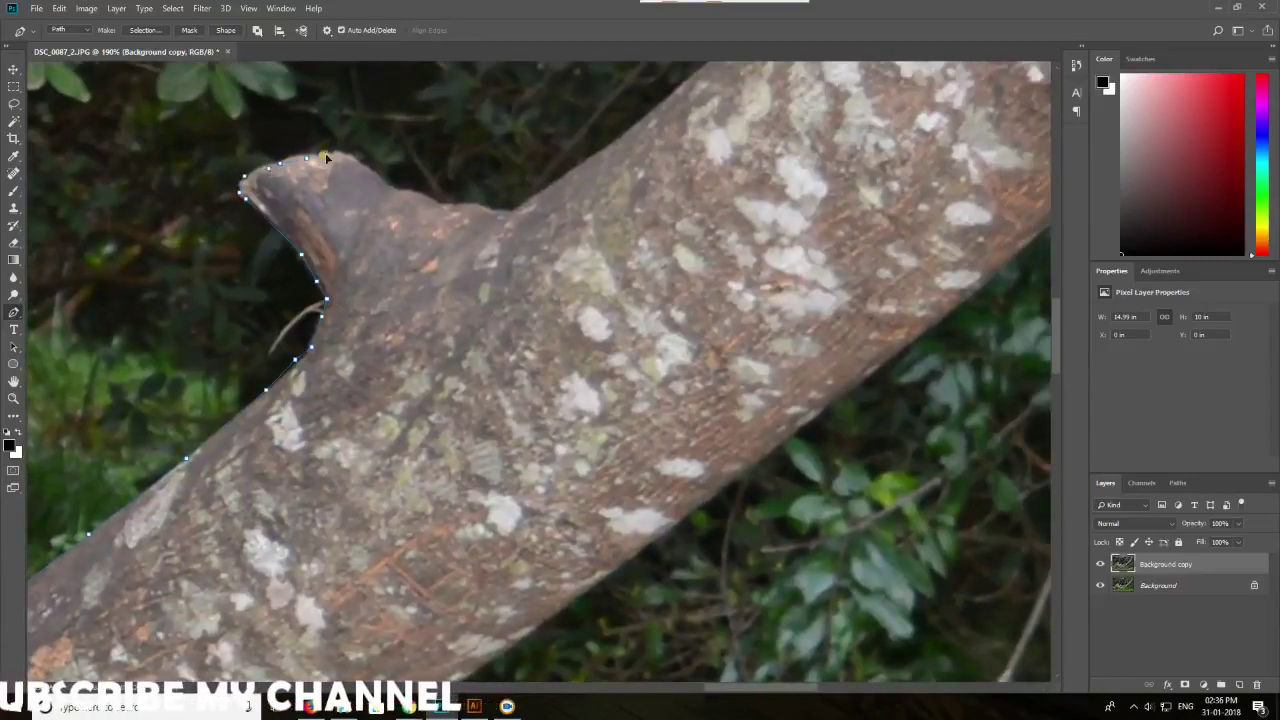
left_click(507, 210)
- Continue the path along the slanted trunk's upper edge past the branch stub
left_click_drag(674, 74, 381, 299)
left_click_drag(450, 252, 461, 246)
left_click(254, 416)
left_click(299, 387)
left_click(322, 371)
left_click(352, 347)
left_click_drag(430, 299, 210, 479)
left_click(187, 476)
left_click(251, 425)
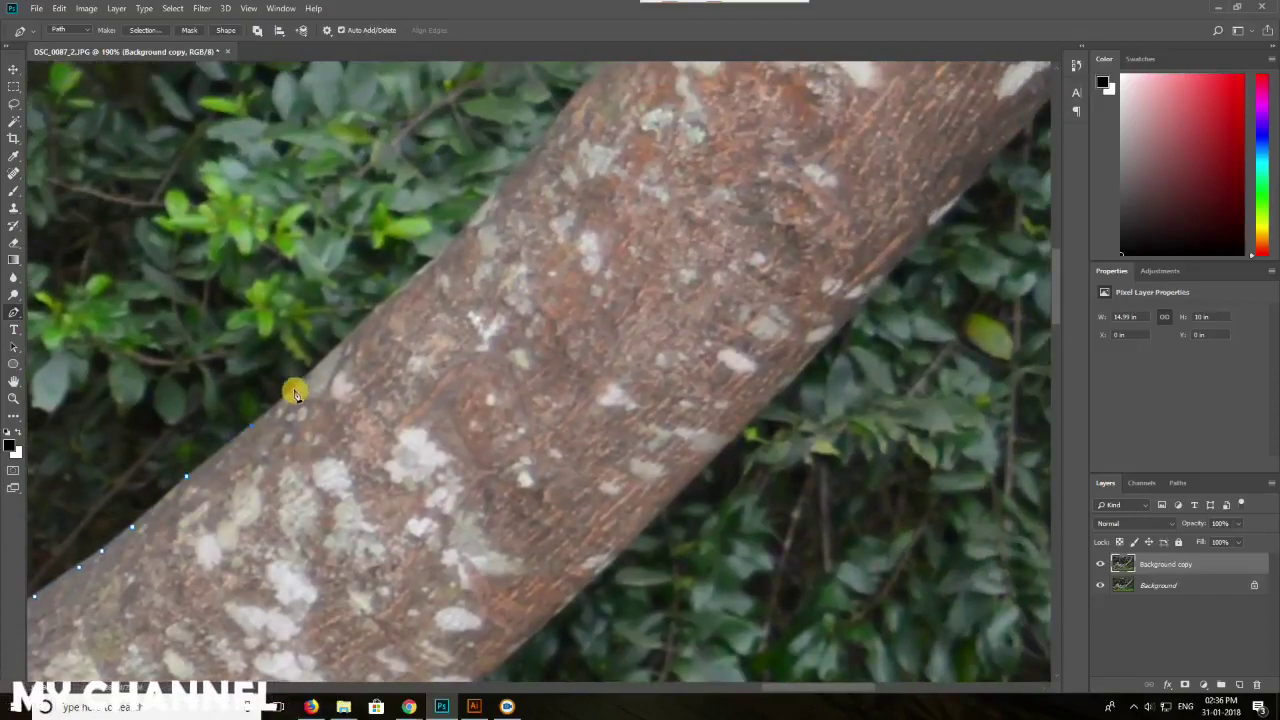
- Add anchor points farther up the slanted trunk's upper edge, following its gentle curve
left_click(294, 389)
left_click_drag(394, 292, 280, 444)
left_click(281, 441)
left_click_drag(440, 275, 289, 436)
left_click(290, 433)
left_click(336, 387)
left_click(447, 247)
- Trace the steeper upper section of the slanted trunk, following its orange-tinted edge
left_click_drag(496, 180, 411, 395)
left_click(424, 378, "alt")
left_click(471, 309)
left_click_drag(518, 260, 386, 484)
left_click_drag(409, 419, 435, 374)
left_click(464, 325)
left_click(482, 286)
left_click(531, 198)
- Carry the path past the small twig to the image's top border and across to its corner
left_click_drag(533, 205, 449, 380)
left_click(447, 371)
left_click(455, 340)
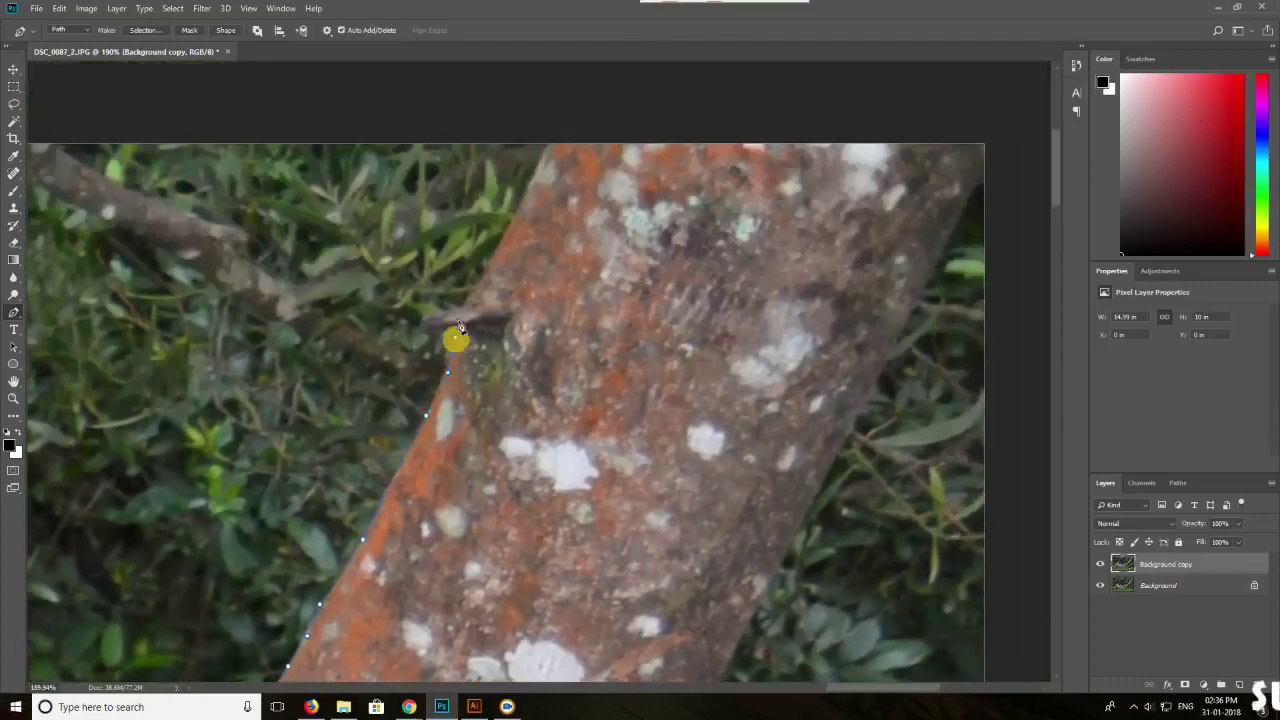
left_click(550, 145)
left_click(985, 145)
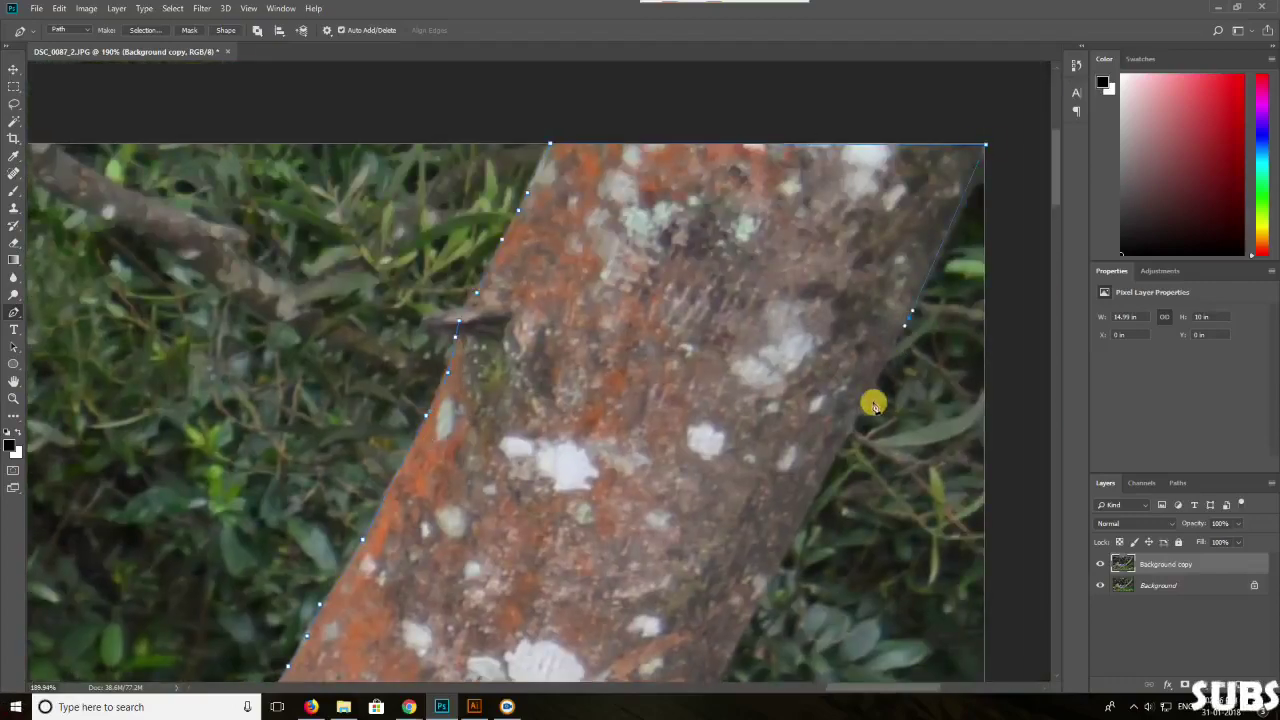
- Trace back down the opposite edge of the slanted trunk with curved anchor points
left_click_drag(800, 570, 790, 268)
left_click_drag(682, 435, 774, 132)
left_click(682, 436, "alt")
left_click_drag(548, 467, 680, 305)
left_click(548, 467, "alt")
left_click_drag(446, 536, 403, 580)
left_click(446, 536, "alt")
- Extend the path along the trunk's underside opposite the branch stub, undoing the misplaced anchor points
left_click_drag(340, 630, 840, 110)
left_click_drag(300, 640, 559, 434)
left_click_drag(546, 457, 476, 491)
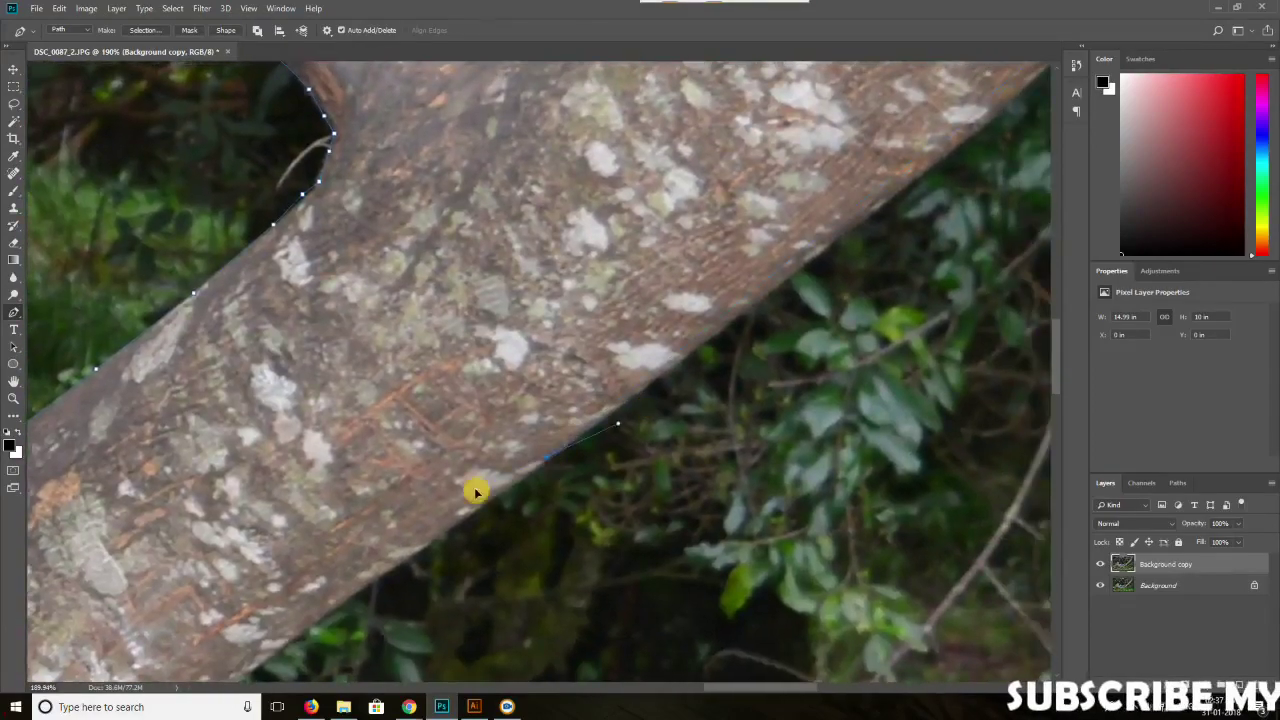
key("ctrl+z")
left_click_drag(676, 357, 401, 480)
left_click_drag(327, 540, 293, 562)
key("ctrl+z")
left_click_drag(512, 406, 901, 233)
left_click(512, 407, "alt")
- Continue the path along the trunk's underside below the man's head and shoulder
scroll(535, 484, "down", 2)
scroll(551, 486, "down", 6)
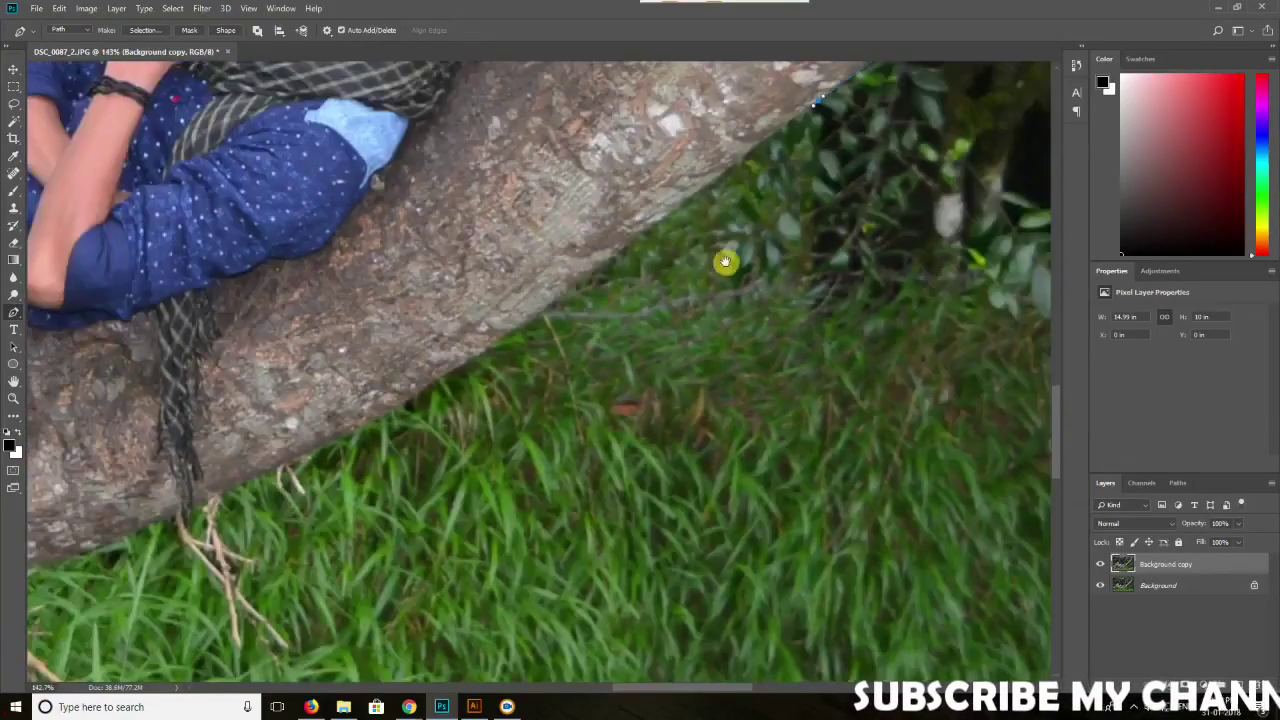
left_click_drag(725, 262, 594, 368)
left_click_drag(429, 402, 411, 428)
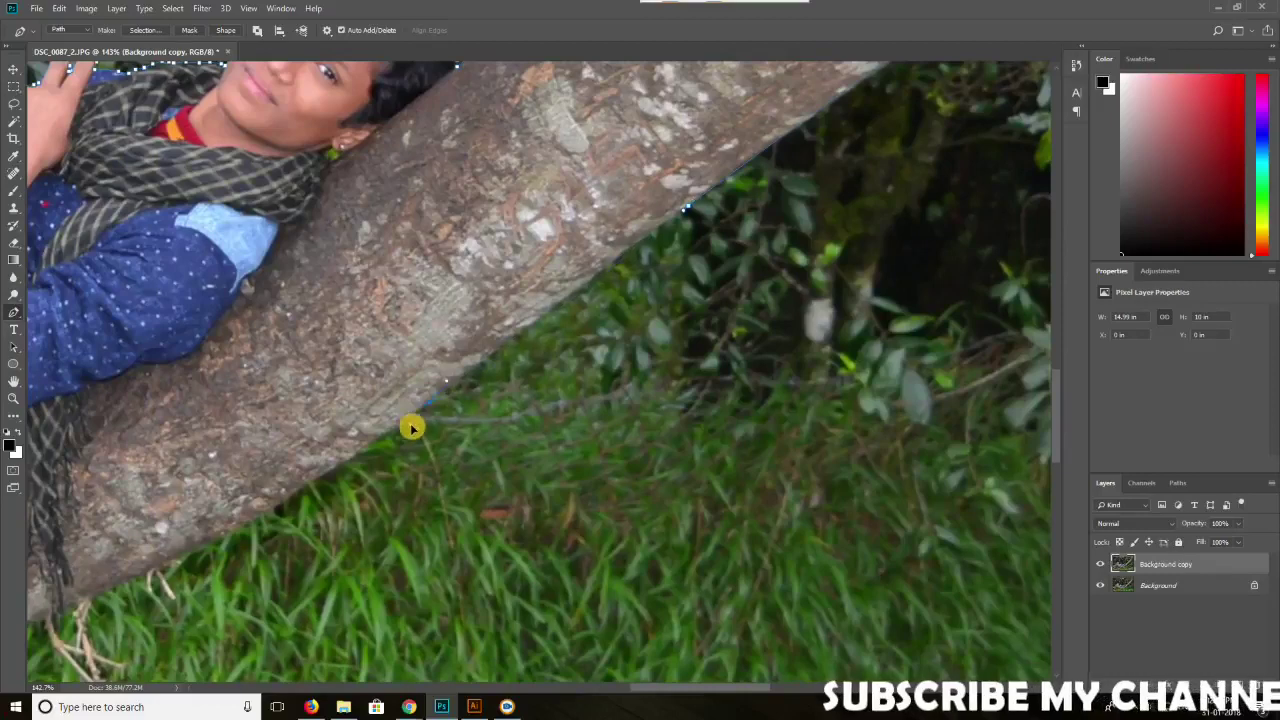
scroll(403, 430, "down", 2)
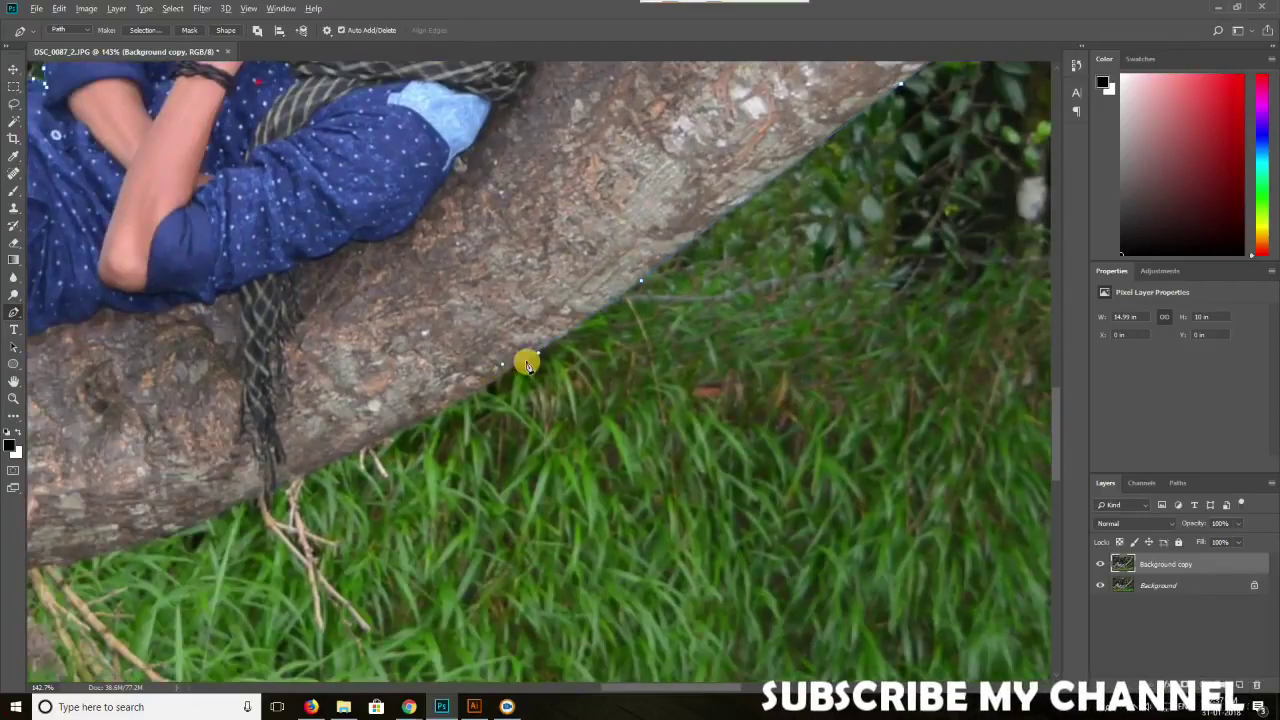
scroll(438, 415, "down", 1)
- Trace the trunk's underside from below the hanging scarf to the edge of the dark burnt patch
scroll(480, 400, "down", 2)
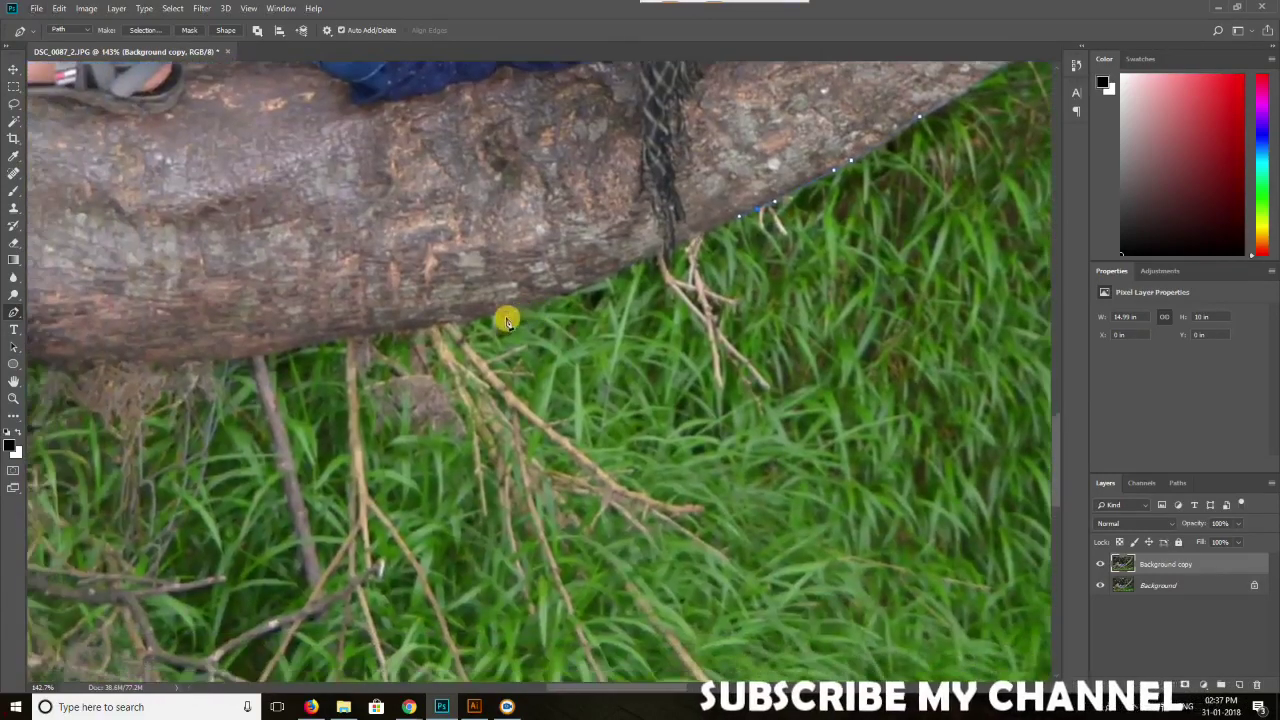
scroll(465, 322, "left", 3)
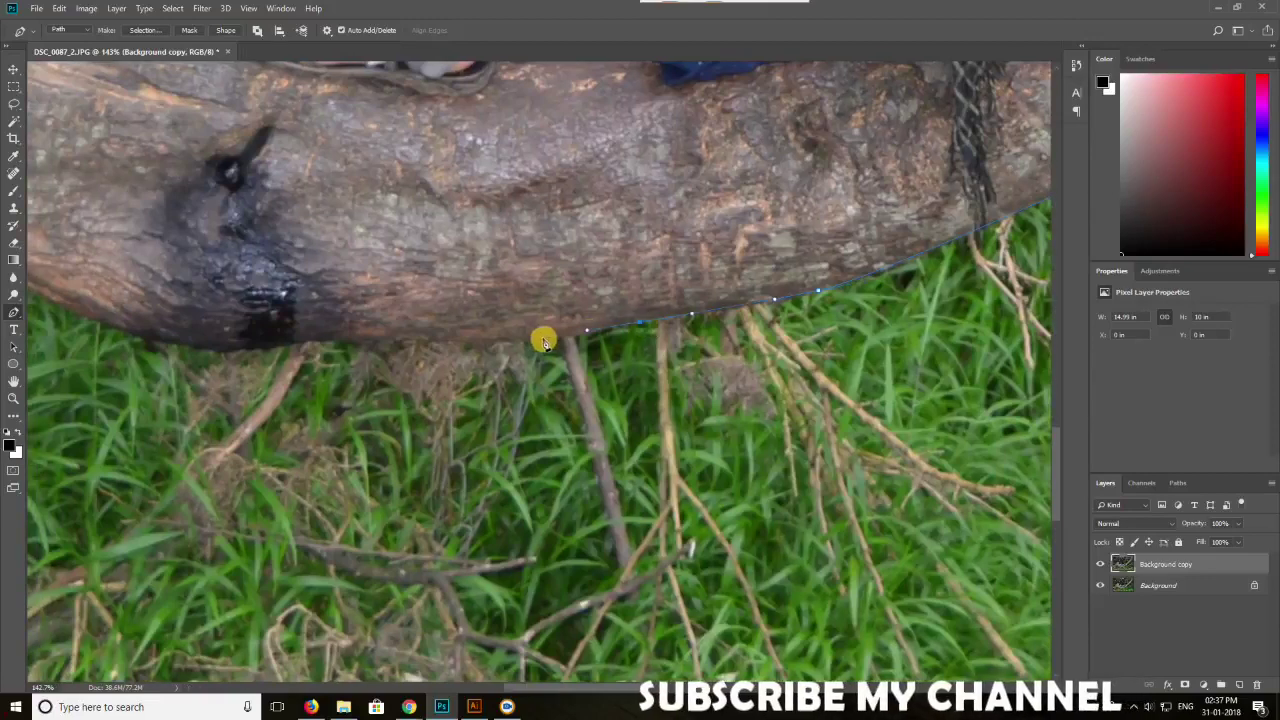
left_click(543, 339)
left_click_drag(490, 367, 617, 357)
left_click_drag(557, 326, 510, 330)
left_click_drag(474, 329, 463, 328)
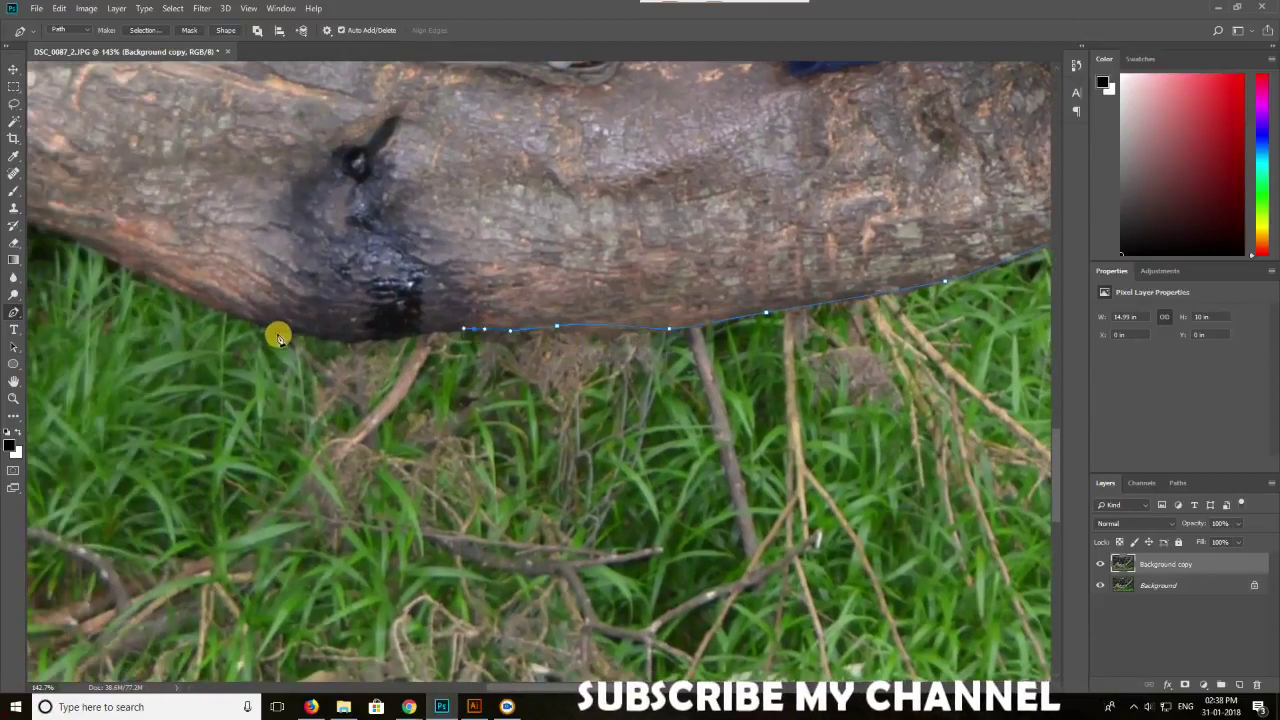
- Trace the trunk's underside from the burnt patch past the wooden support post with curved anchor points
scroll(184, 293, "left", 6)
scroll(184, 293, "up", 1)
left_click_drag(708, 377, 630, 362)
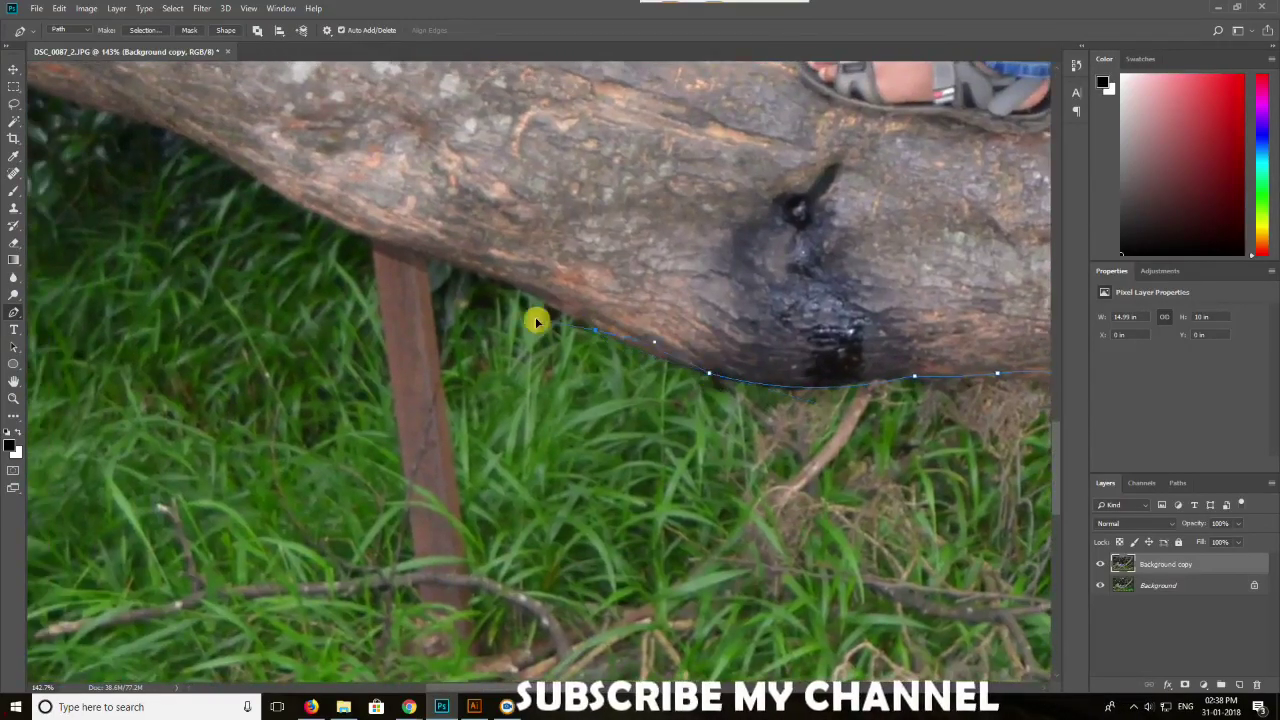
scroll(530, 295, "up", 2)
left_click_drag(505, 267, 420, 237)
left_click_drag(322, 195, 281, 166)
- Extend the path along the trunk's underside toward the upright trunk, undoing the misplaced anchor and removing a handle
left_click_drag(302, 211, 748, 454)
left_click(703, 402)
key("ctrl+z")
left_click(768, 439, "alt")
left_click_drag(656, 373, 620, 338)
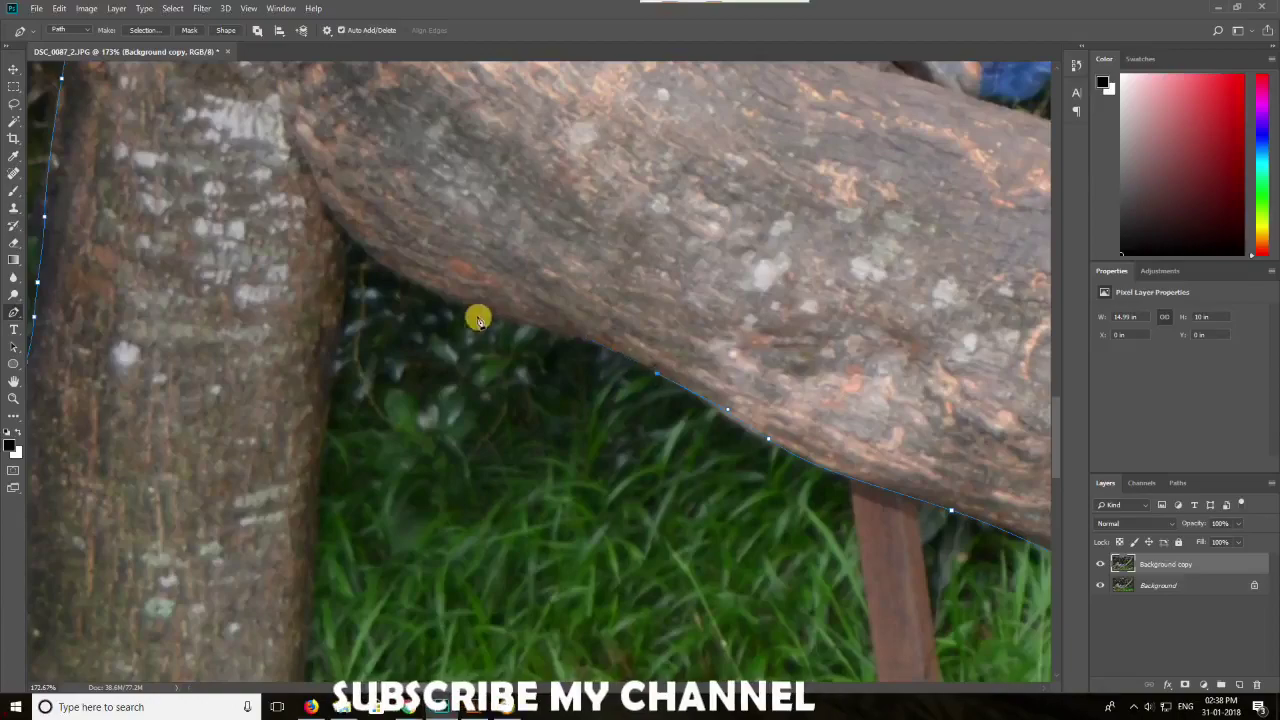
- Carry the path around the inner corner where the underside meets the upright trunk and start down its inner edge
left_click_drag(369, 280, 548, 250)
left_click(766, 388)
left_click(646, 323, "alt")
left_click_drag(634, 416, 630, 445)
left_click_drag(470, 665, 407, 337)
left_click_drag(550, 178, 534, 278)
- Trace the upright trunk's inner edge down to where it meets the ground
scroll(534, 280, "down", 2)
left_click_drag(534, 282, 576, 425)
left_click(566, 550)
left_click(563, 579)
left_click(577, 609)
left_click(588, 623)
- Close the path along the base of the upright trunk and convert it into a selection
left_click(361, 575)
left_click(281, 537)
scroll(419, 376, "down", 11)
key("ctrl+Return")
scroll(450, 264, "down", 3)
left_click_drag(735, 173, 493, 348)
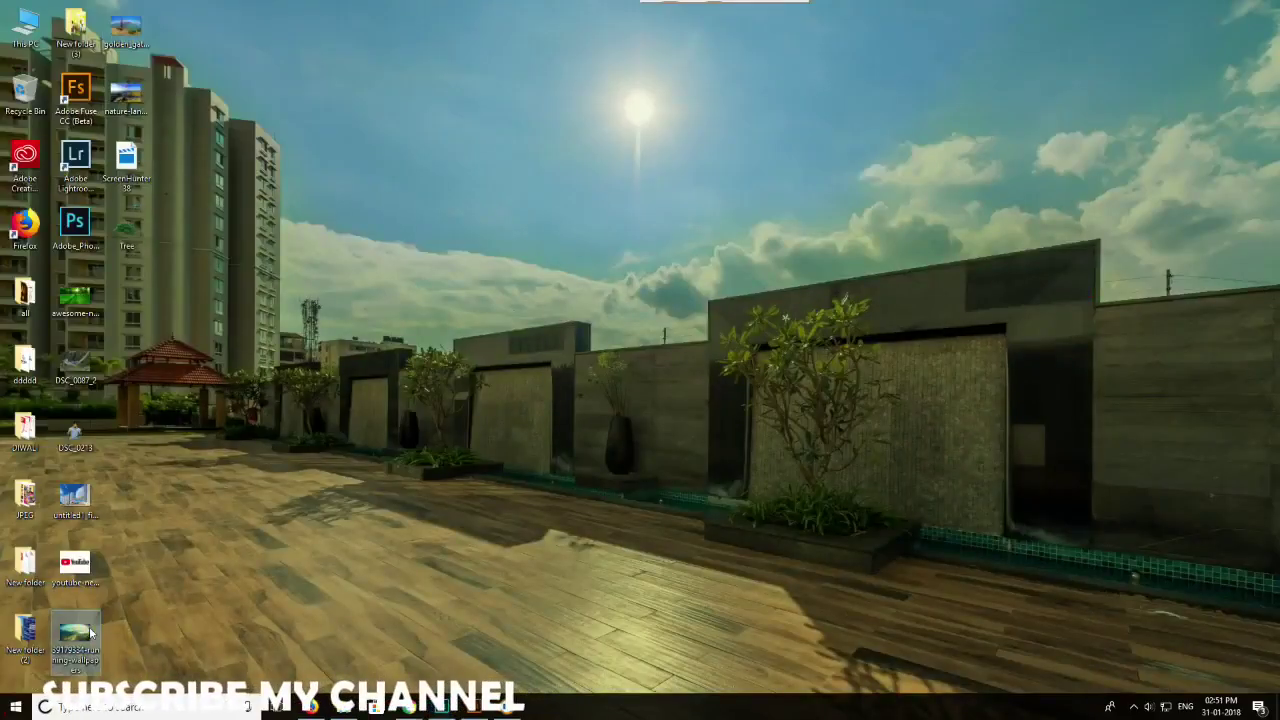
- Place the 39179334-running-wallpapers image from the desktop into the landscape composition, scaled to about 36% to cover the canvas
left_click_drag(75, 630, 457, 455)
left_click_drag(860, 552, 935, 595)
left_click_drag(219, 192, 166, 161)
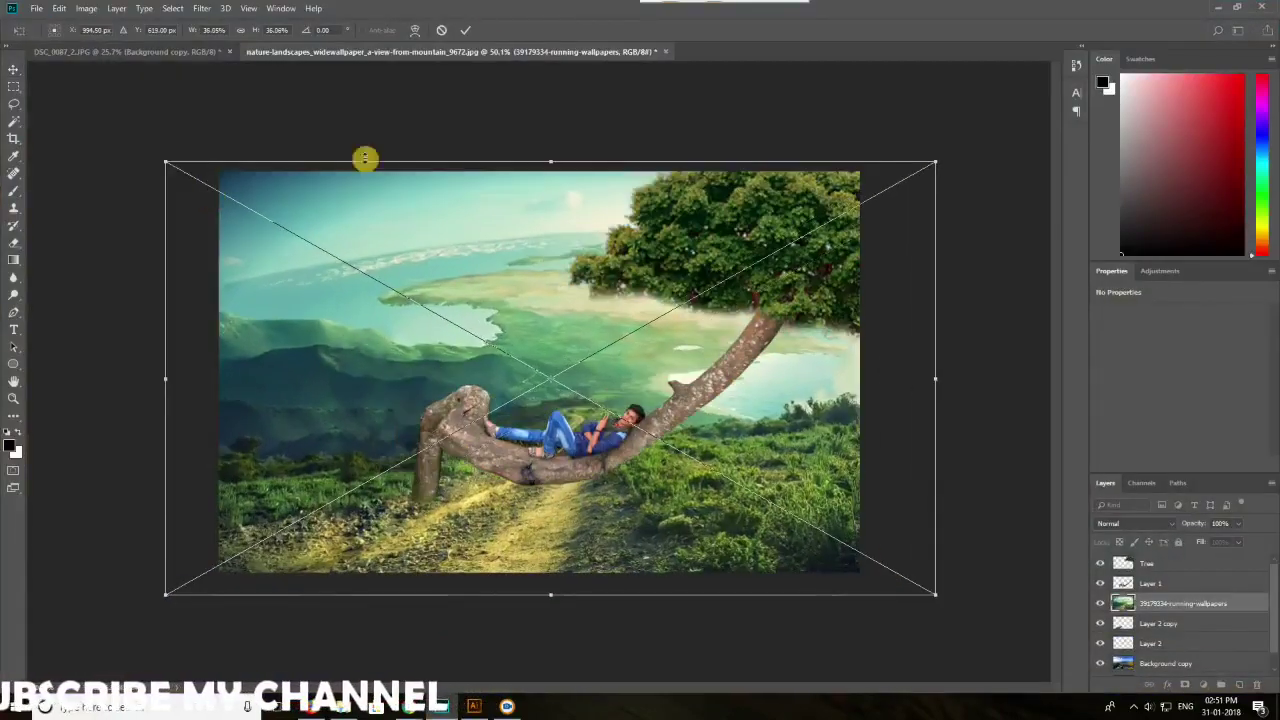
left_click(463, 30)
- Shift Layer 1 with the man on the trunk toward the landscape's left edge, enlarge it to about 155% and raise the foliage
left_click_drag(507, 450, 312, 476)
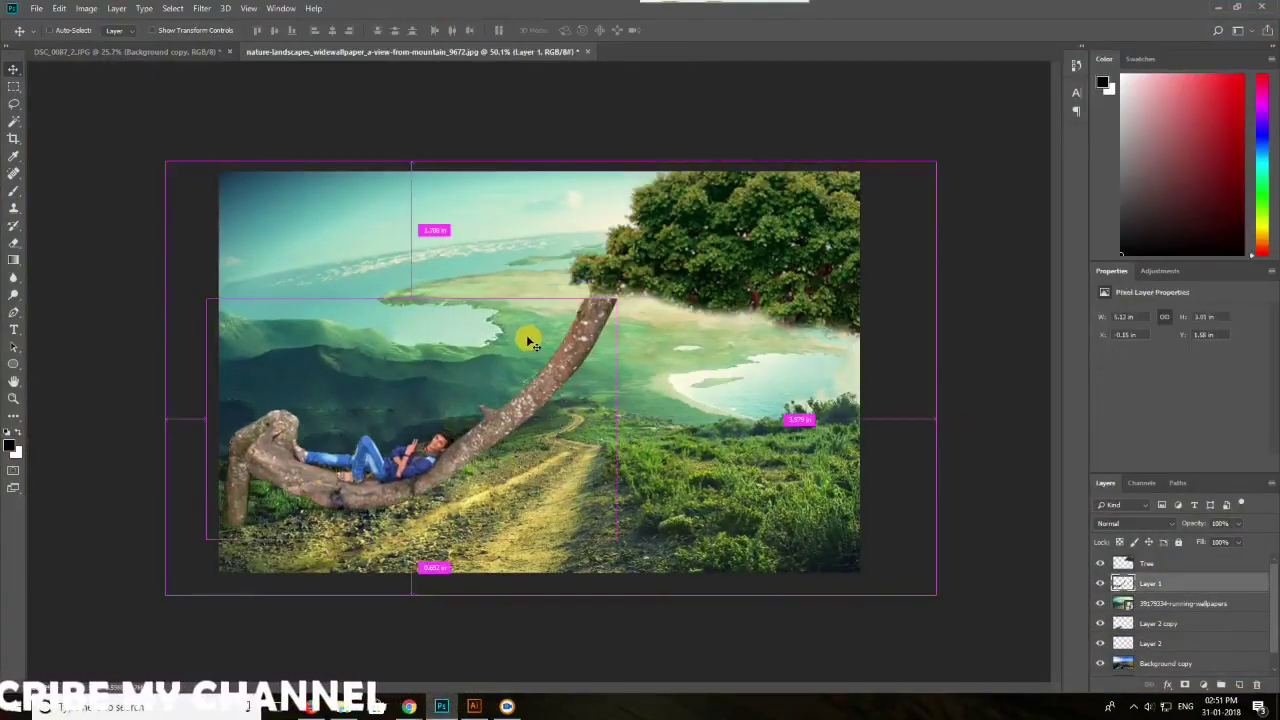
key("ctrl+t")
left_click_drag(643, 280, 849, 163)
mouse_move(375, 469)
left_mouse_down()
mouse_move(409, 449)
mouse_move(367, 458)
left_mouse_up()
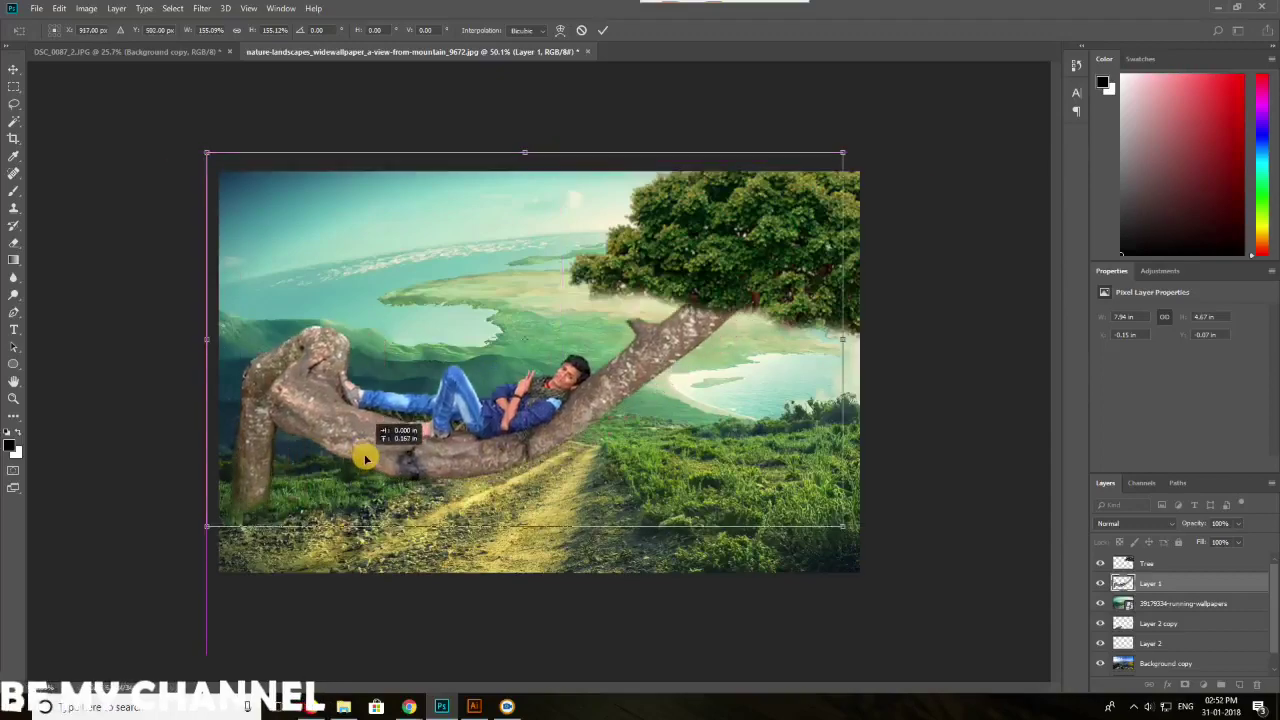
left_click(604, 30)
left_click_drag(784, 273, 783, 172)
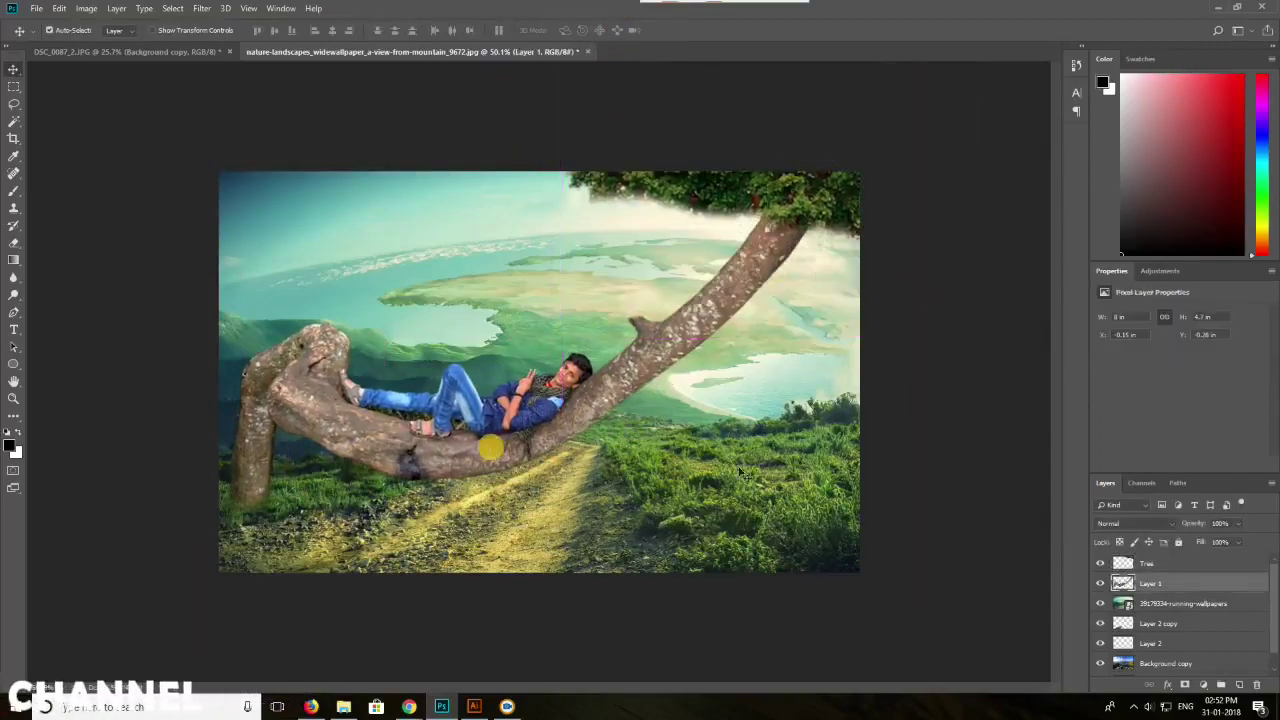
- Return to the DSC_0087_2 photo and clear any selection, dismissing the save dialog
key("ctrl+Tab")
key("ctrl+shift+s")
key("Escape")
key("ctrl+d")
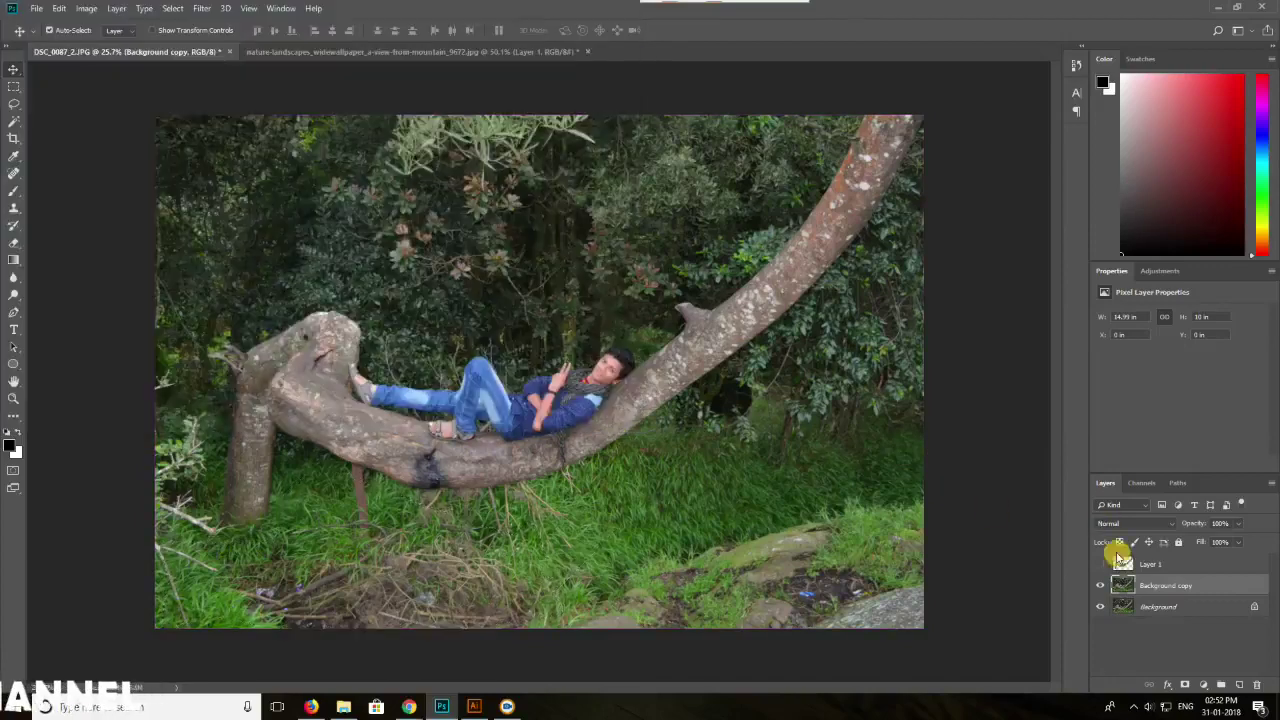
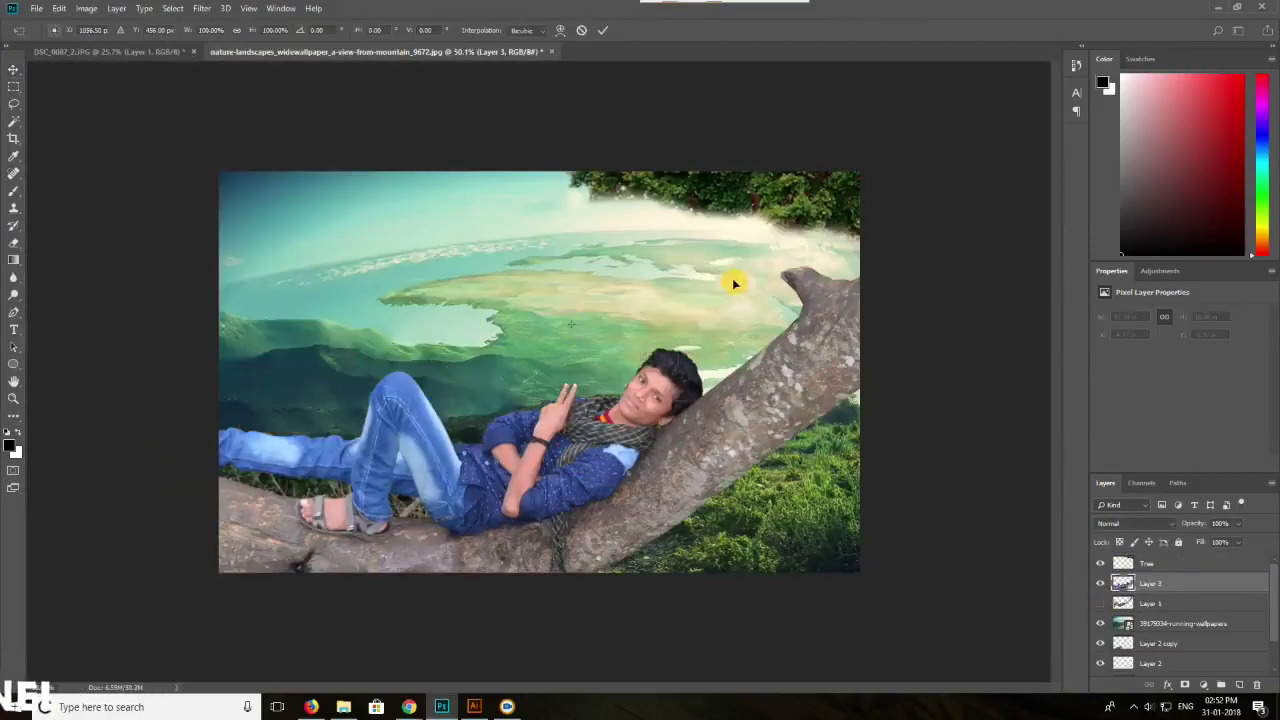
- Scale the newly added man-and-trunk Layer 3 down to about 37% and position it over the path in the landscape
scroll(609, 242, "down", 8)
left_click_drag(879, 152, 664, 252)
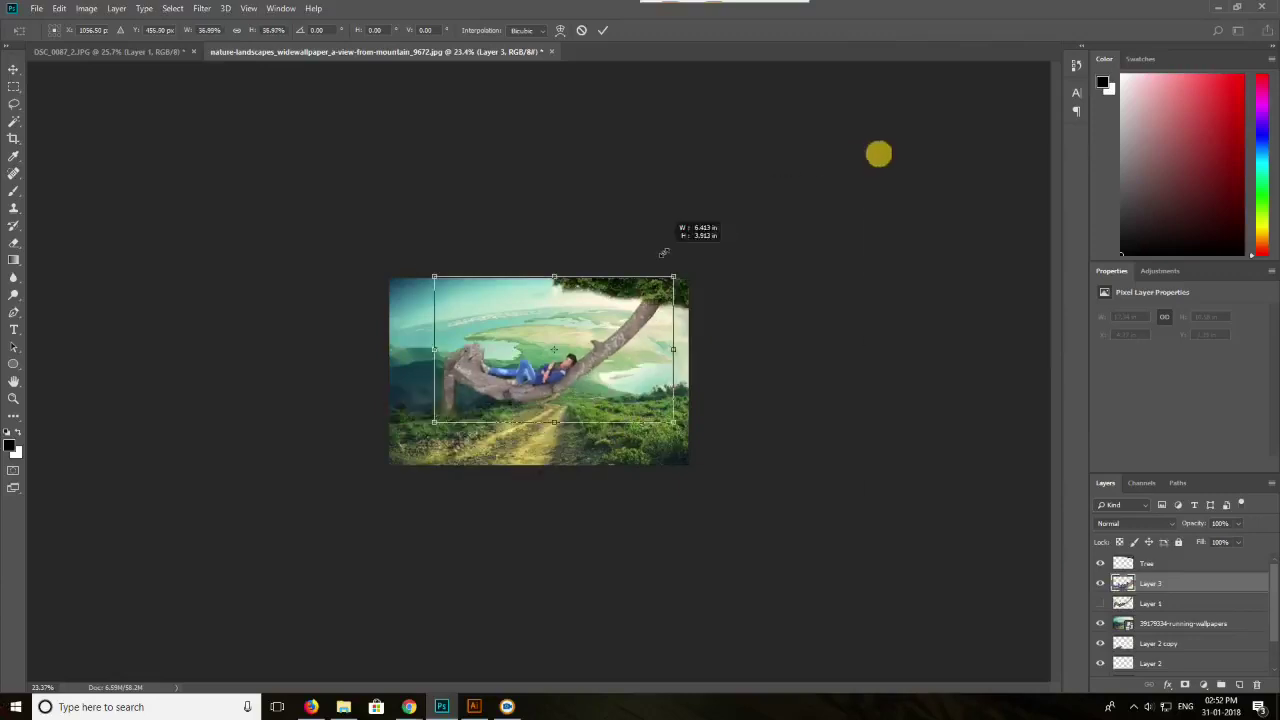
scroll(660, 256, "up", 4)
left_click_drag(464, 395, 408, 414)
mouse_move(683, 251)
left_mouse_down()
mouse_move(666, 263)
mouse_move(669, 294)
mouse_move(684, 267)
left_mouse_up()
scroll(448, 410, "up", 2)
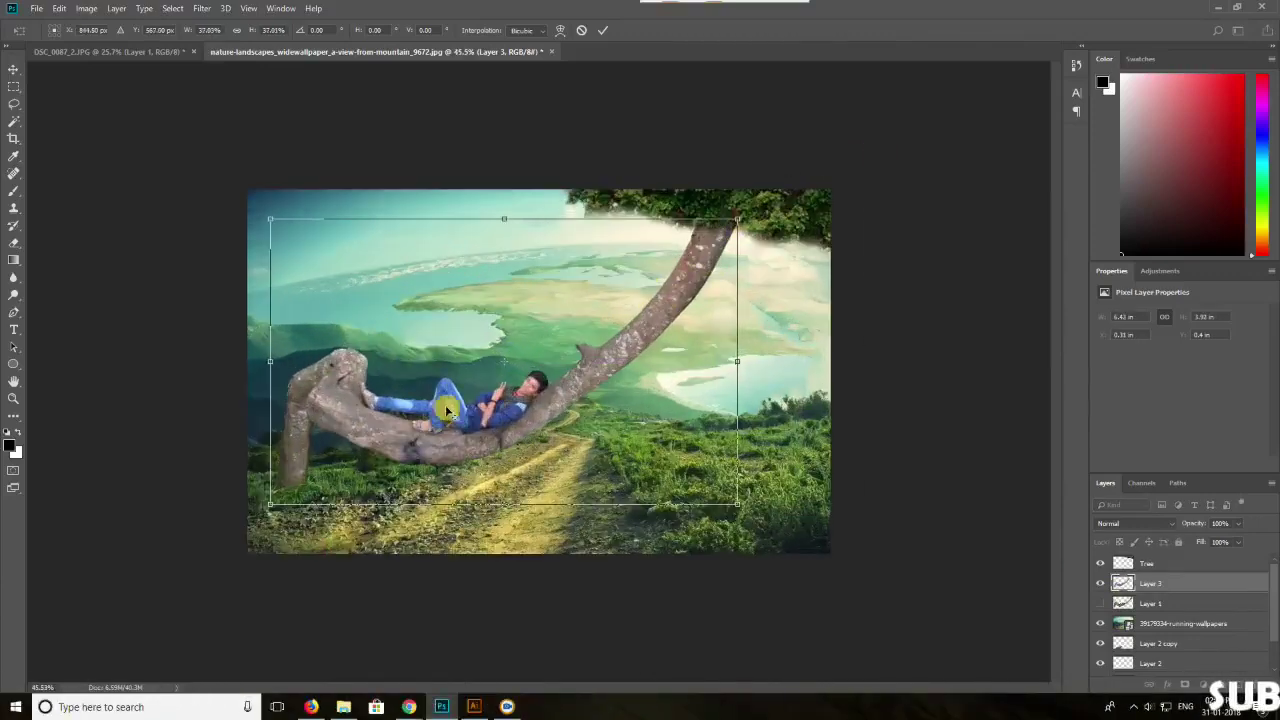
- Fine-tune Layer 3 to about 6.77 by 4.13 in, shift it slightly upward and commit the transform
left_click_drag(737, 219, 755, 209)
left_click_drag(412, 438, 404, 429)
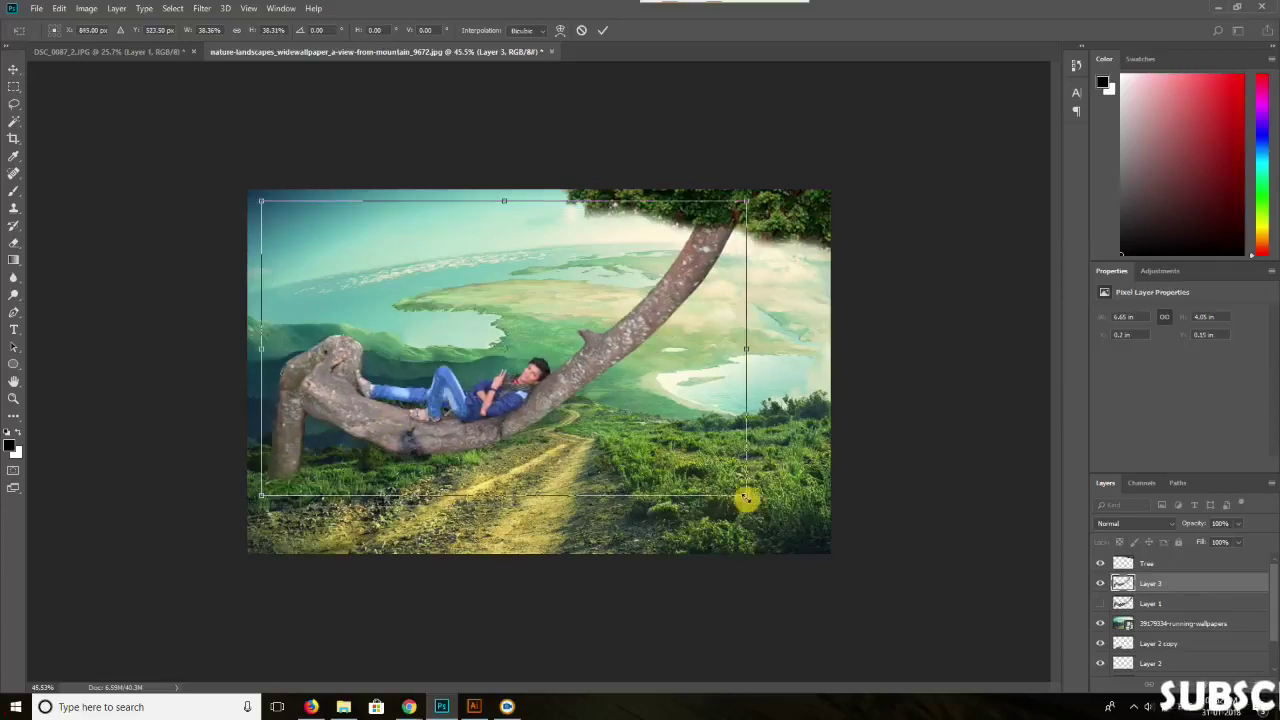
left_click_drag(746, 498, 721, 500)
left_click(600, 33)
scroll(430, 450, "down", 2)
scroll(425, 454, "up", 1)
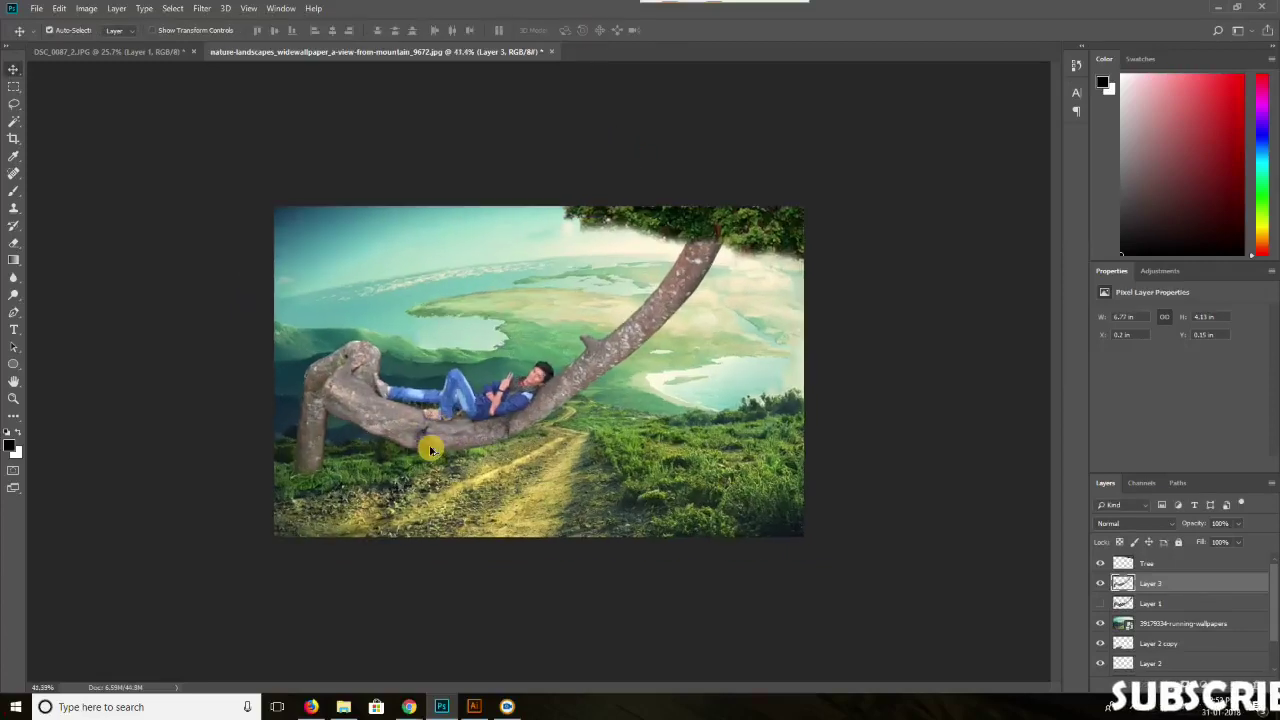
- Delete the Tree foliage layer and enlarge Layer 3 by about 105% so its trunk reaches the canvas's upper edge
left_click_drag(708, 230, 764, 203)
key("Delete")
left_click(700, 251)
key("ctrl+t")
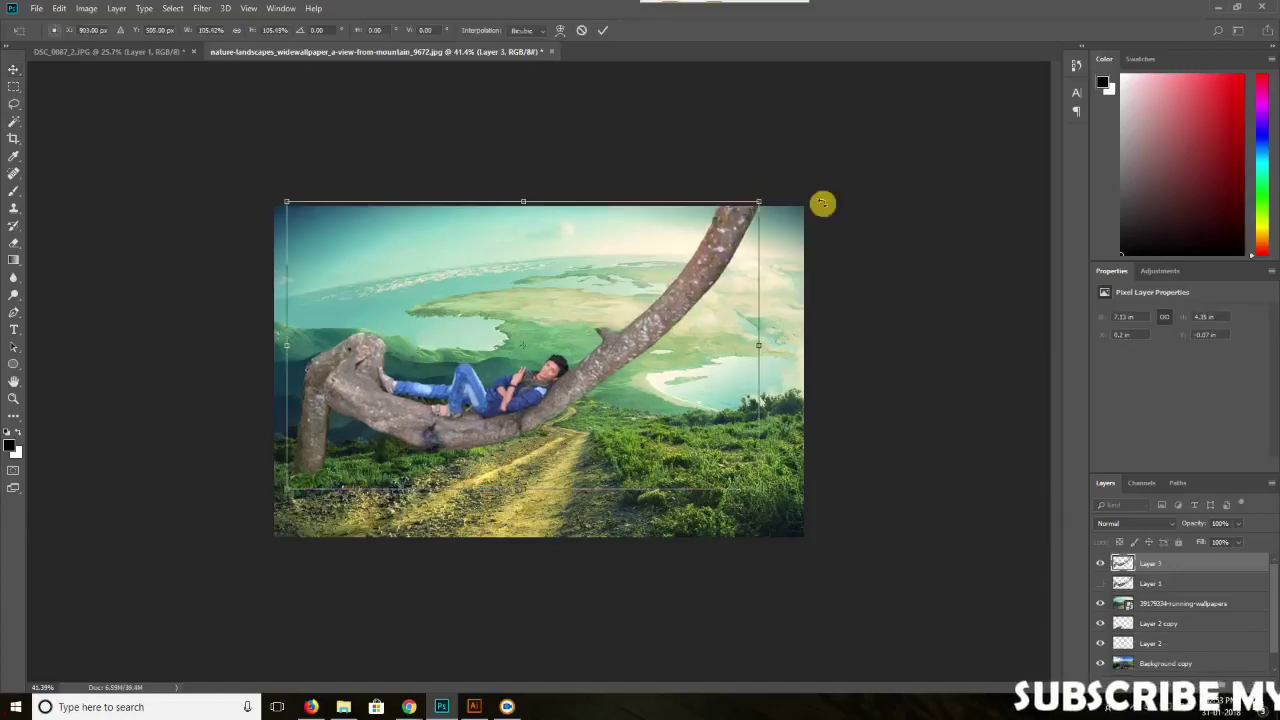
left_click(602, 30)
scroll(300, 500, "up", 2)
scroll(283, 477, "down", 1)
- Adjust the tones of Layer 3 with the Camera Raw Filter
left_click(201, 8)
left_click(372, 46)
left_click(201, 8)
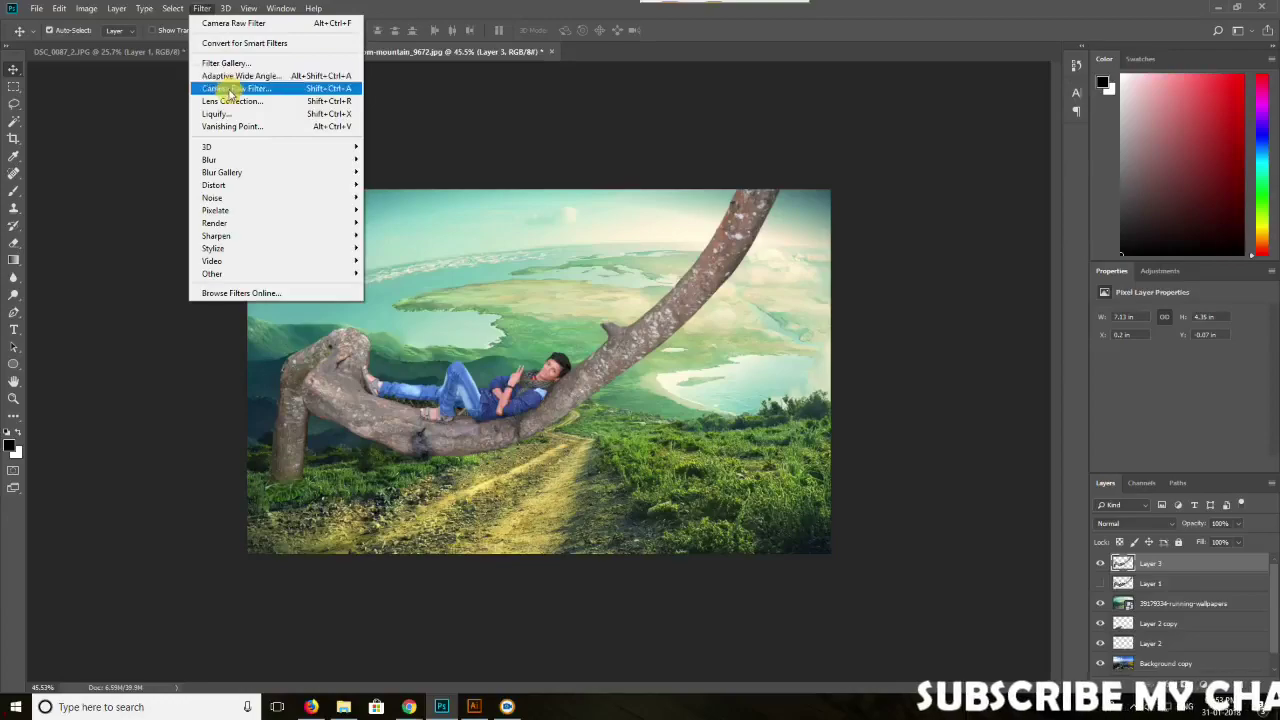
left_click(231, 90)
left_click_drag(443, 14, 383, 71)
left_click(802, 333)
left_click_drag(802, 333, 824, 463)
left_click_drag(806, 410, 812, 410)
left_click_drag(806, 264, 803, 264)
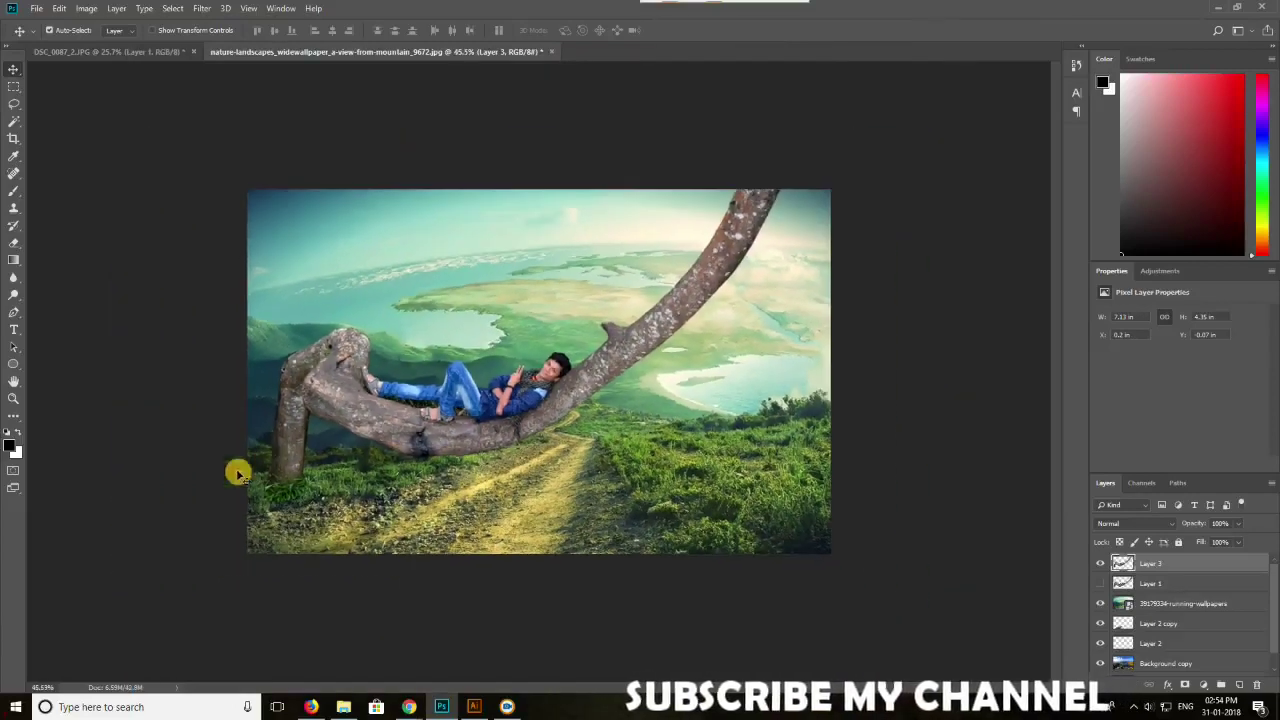
- Apply Selective Color to Layer 3, setting the Reds to yellow +21 and black -27 and raising yellow in the Yellows
left_click(92, 9)
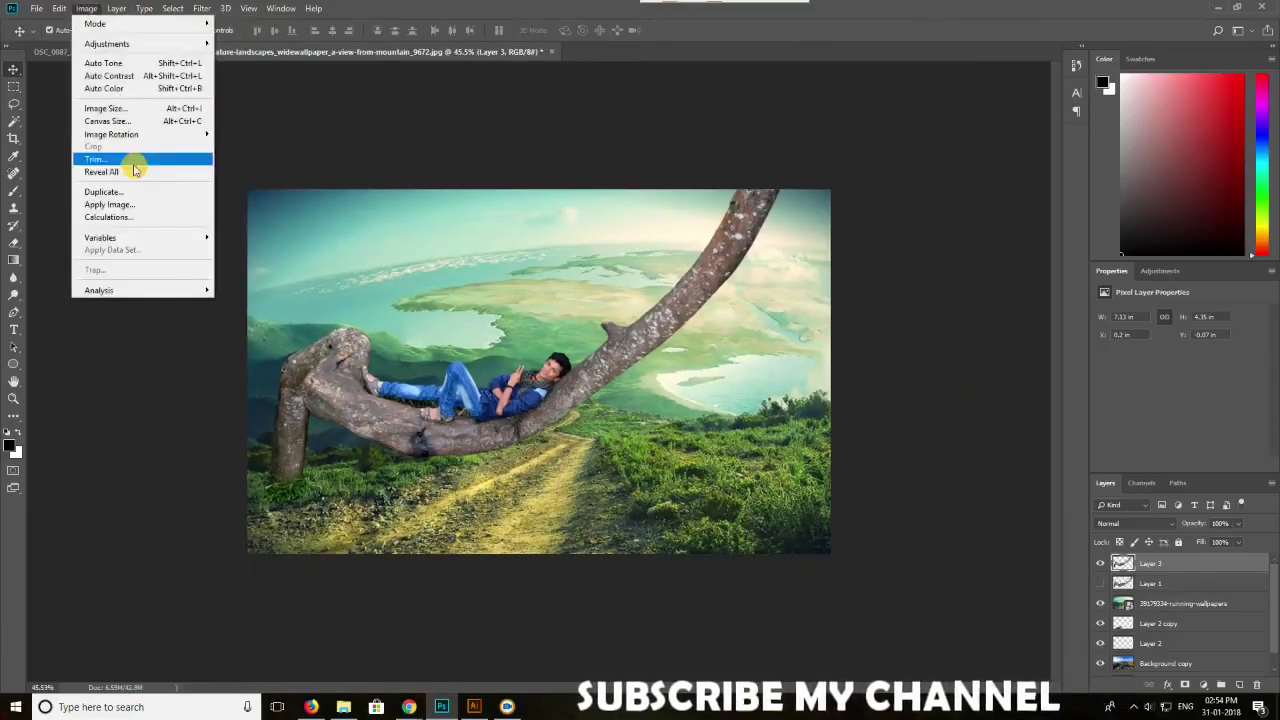
mouse_move(110, 44)
left_click(265, 257)
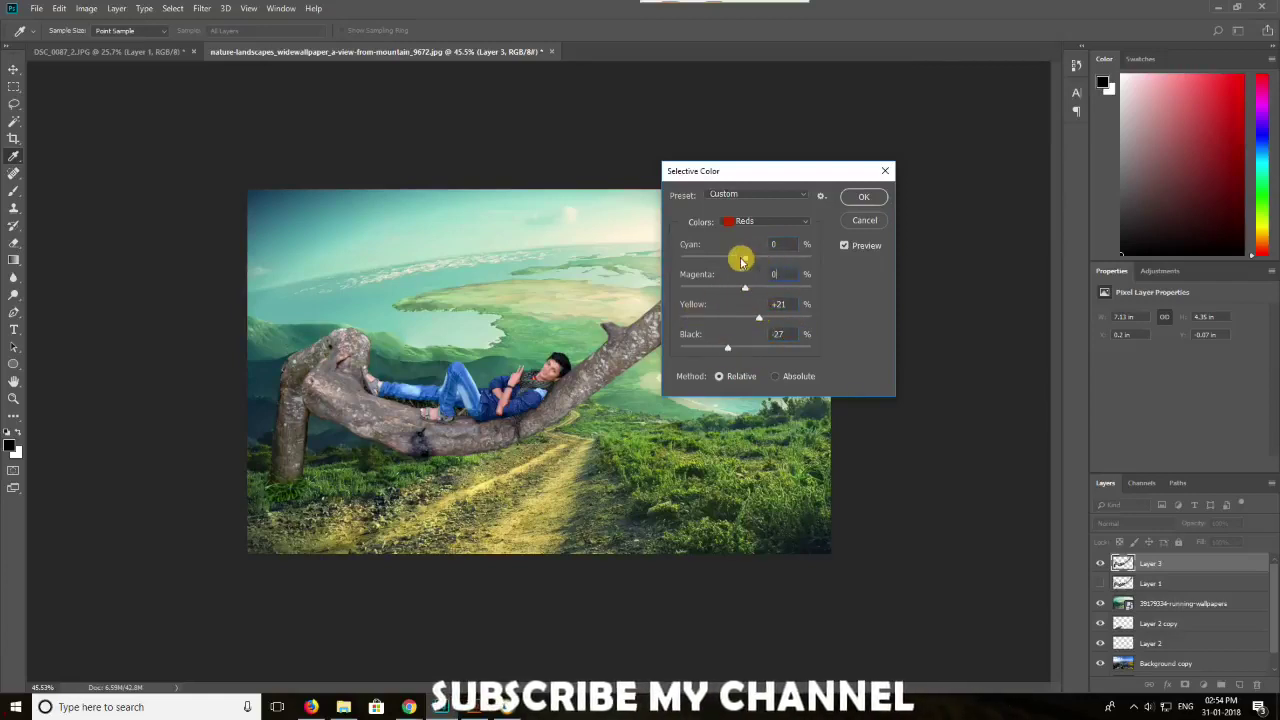
left_click(765, 221)
left_click(750, 238)
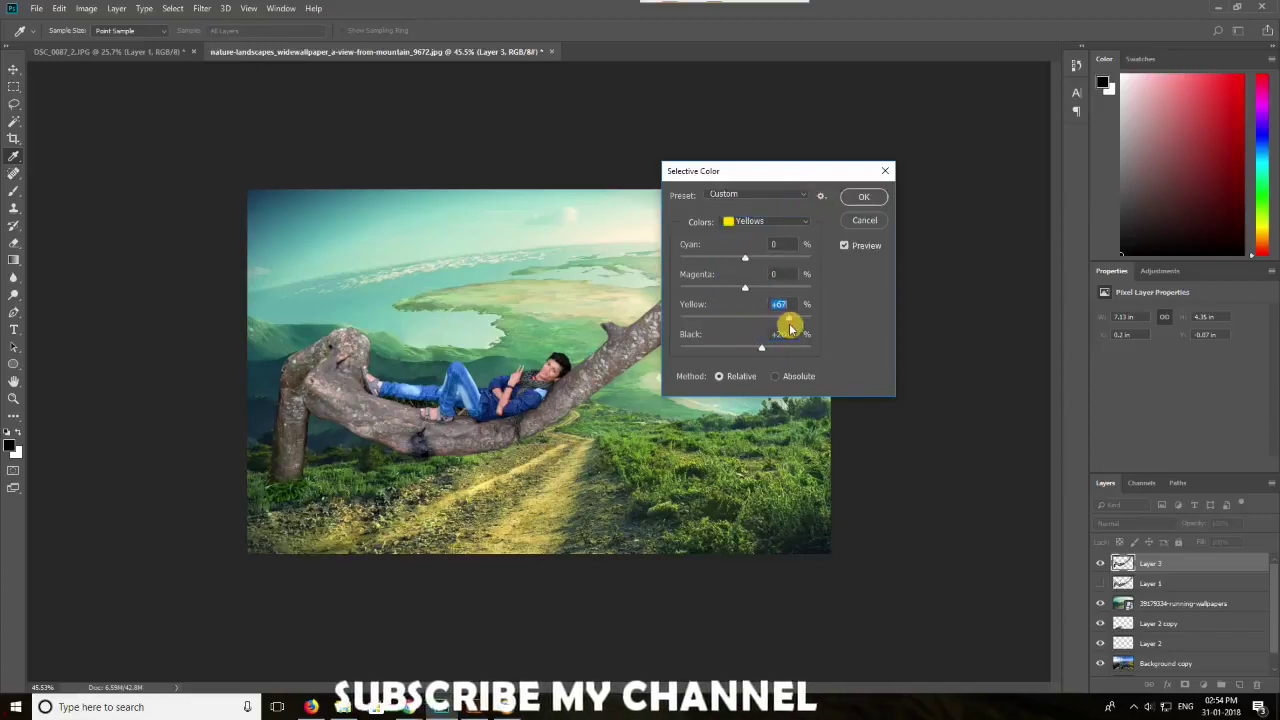
- Raise the cyan of the Blues to about +21 and increase their magenta in Selective Color
left_click(765, 221)
left_click(743, 287)
left_click_drag(740, 300, 742, 274)
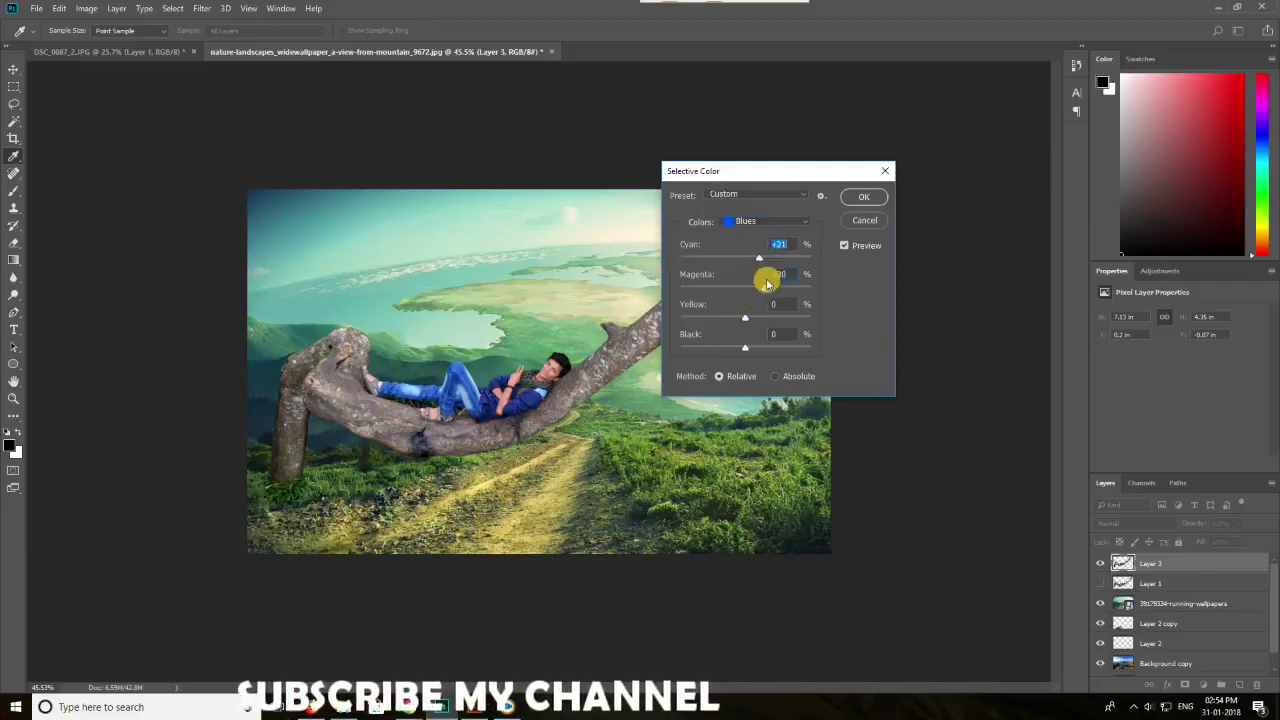
- Set the Neutrals to cyan +4, magenta +4, yellow +8 and black -3, and apply the Selective Color adjustment
left_click(787, 221)
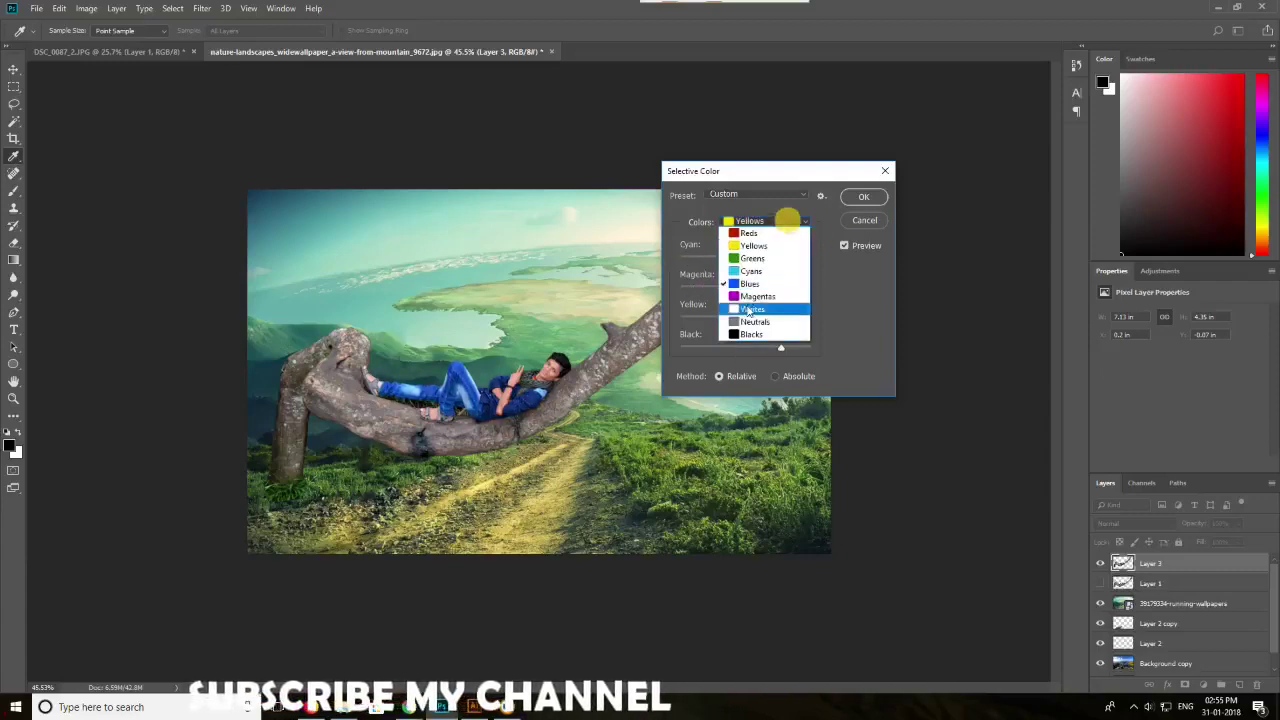
left_click(757, 322)
left_click_drag(745, 317, 697, 318)
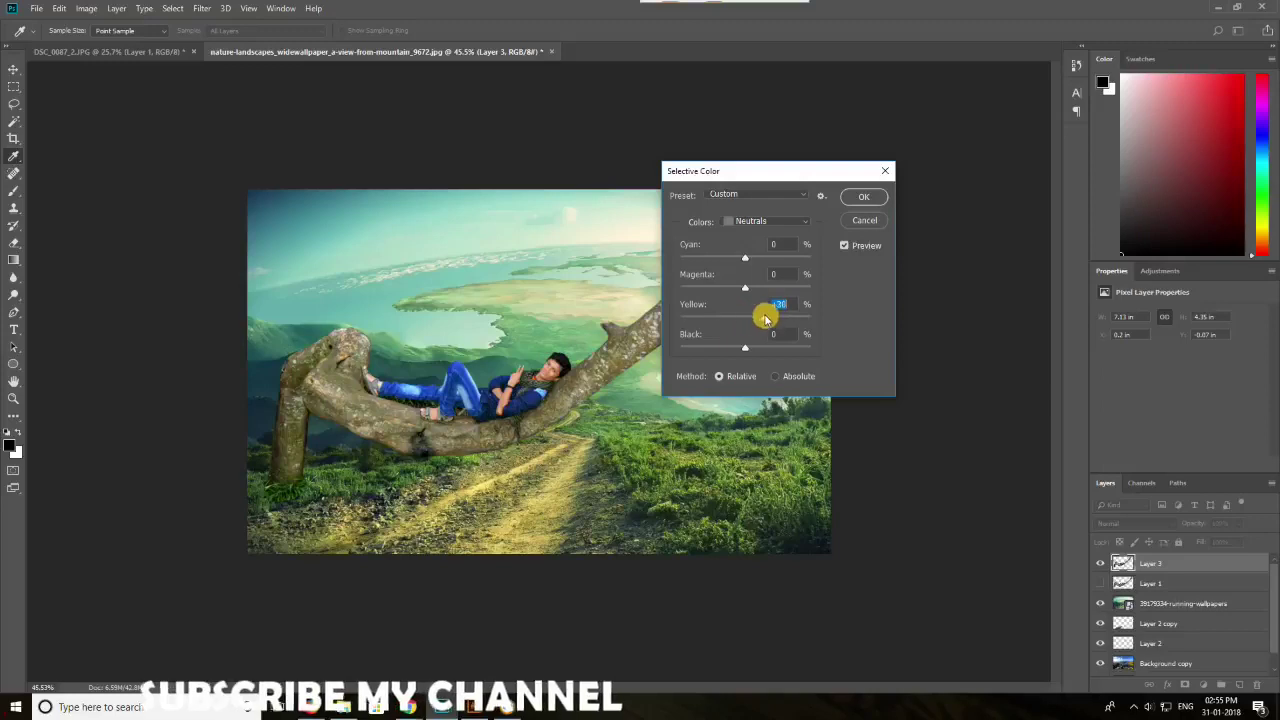
left_click_drag(748, 340, 744, 346)
mouse_move(744, 297)
left_mouse_down()
mouse_move(734, 290)
mouse_move(749, 295)
left_mouse_up()
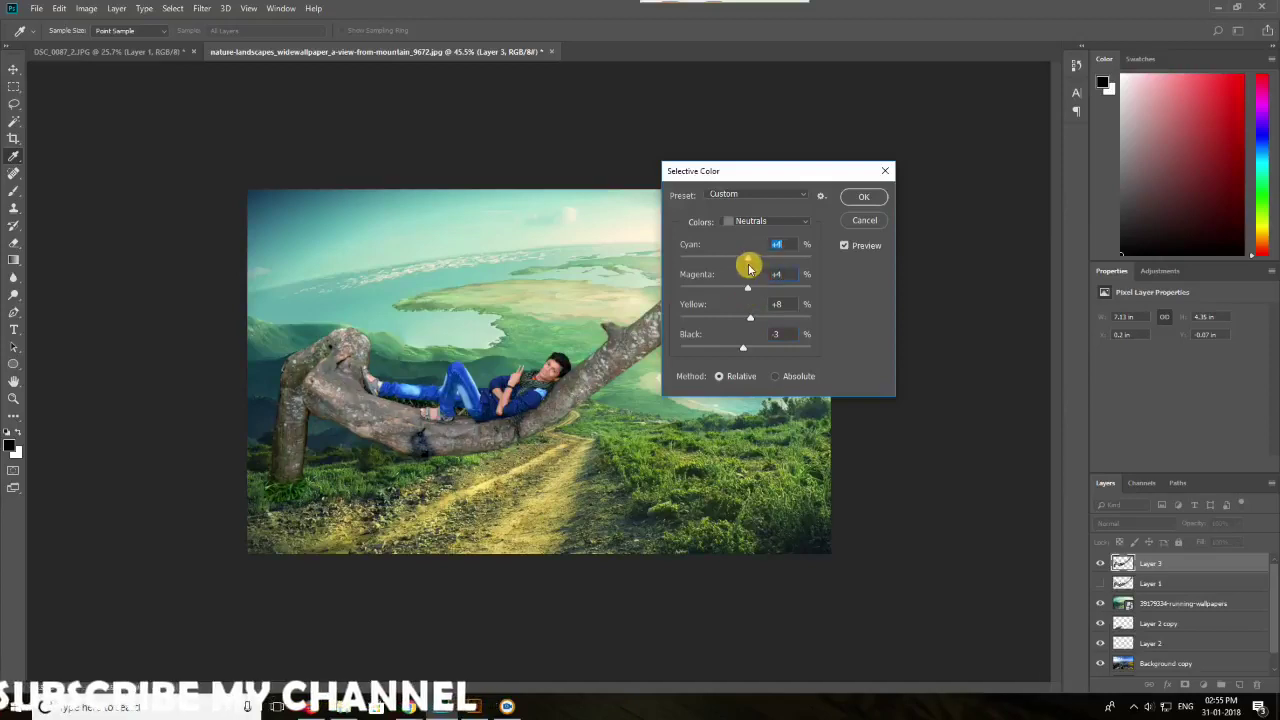
left_click(866, 200)
scroll(551, 371, "down", 3)
scroll(500, 395, "up", 2)
scroll(406, 434, "down", 1)
scroll(394, 433, "up", 1)
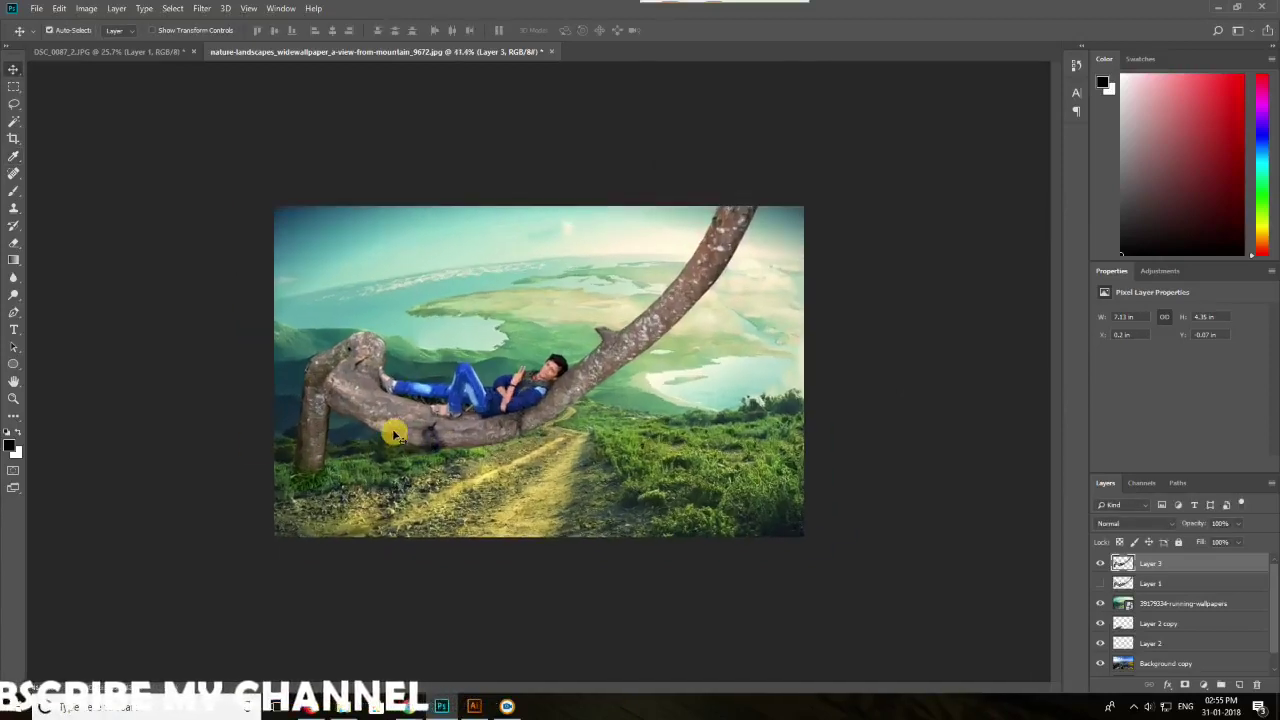
scroll(251, 406, "up", 3)
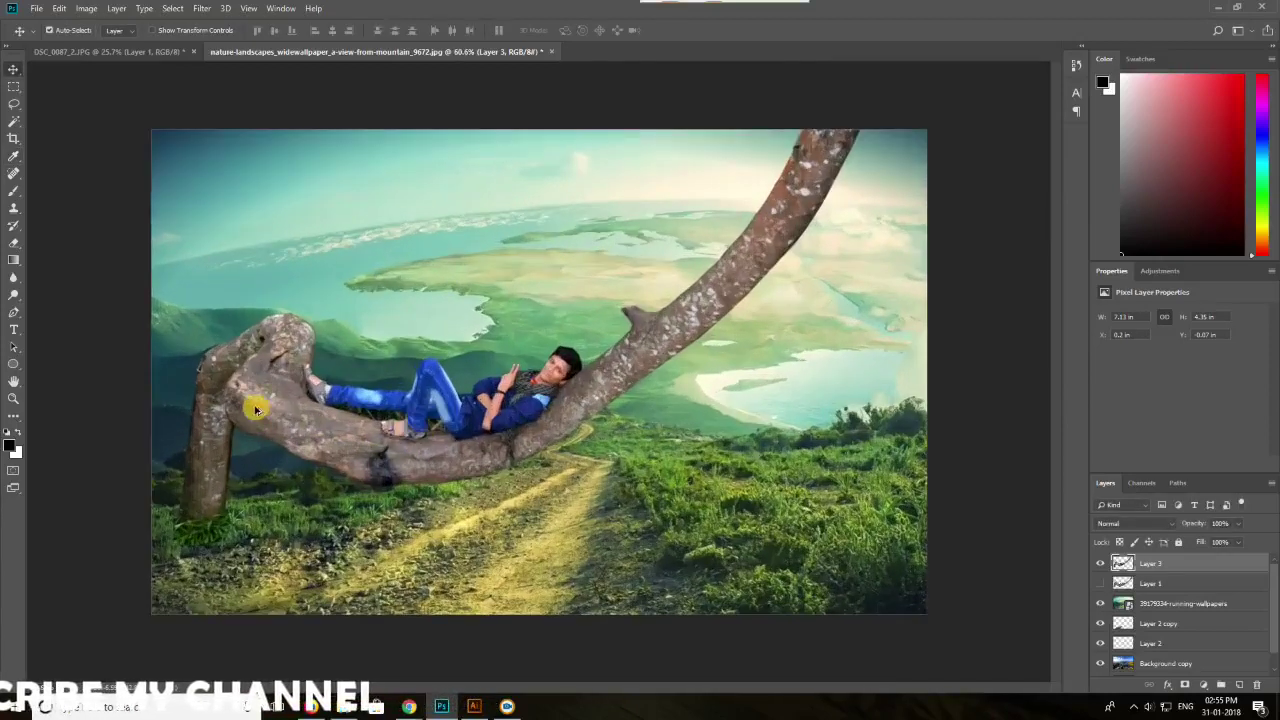
scroll(354, 457, "down", 3)
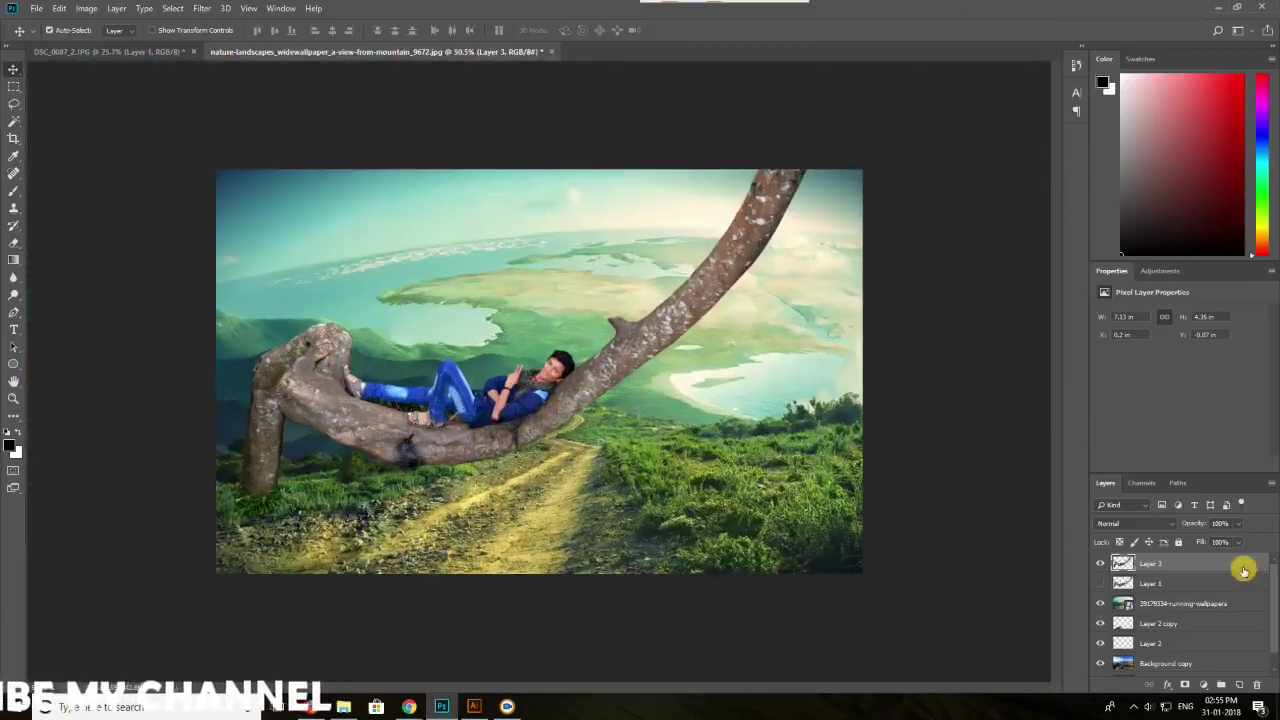
scroll(160, 535, "up", 4)
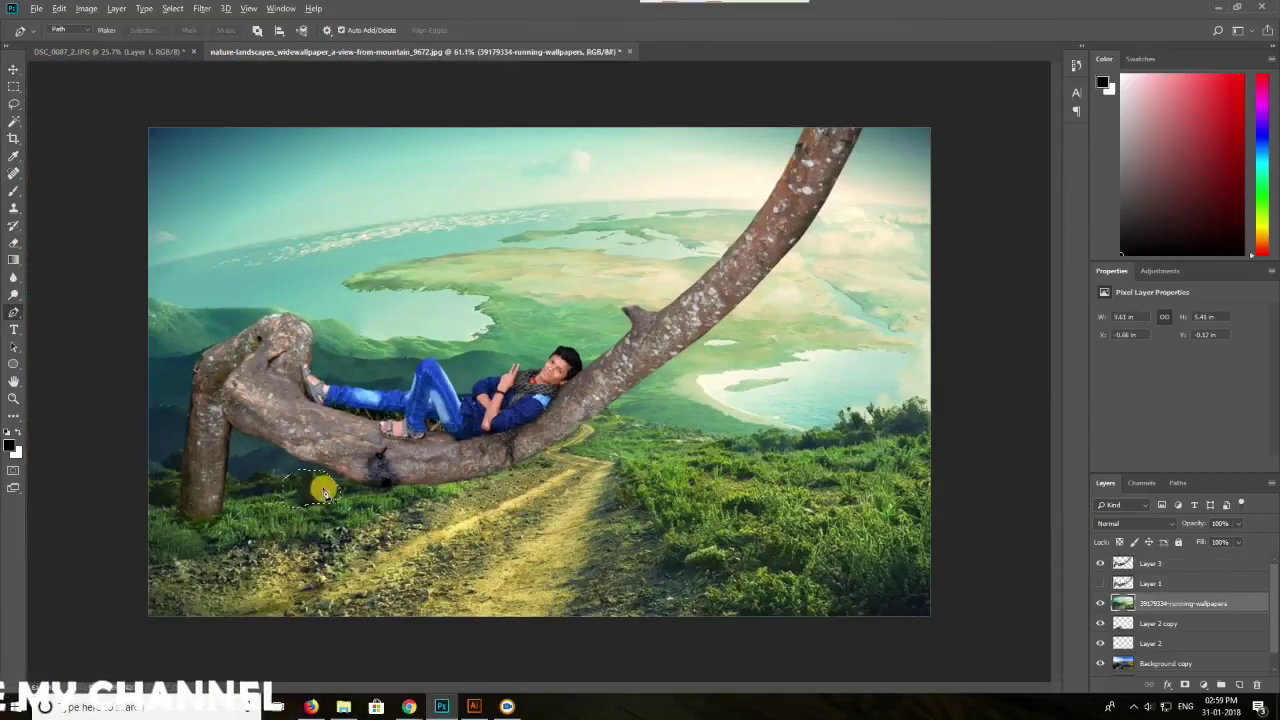
- Try a selection around the base of the upright trunk on the wallpaper layer and clear it
left_click_drag(166, 501, 203, 528)
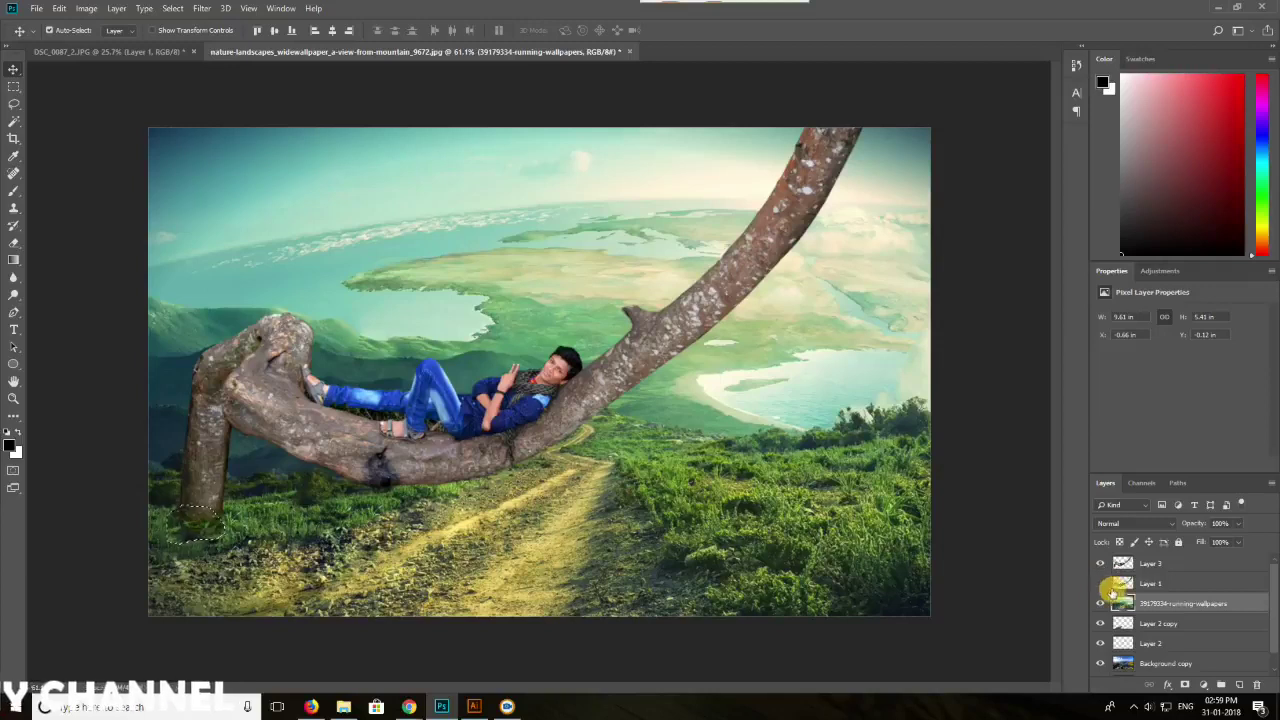
key("ctrl+d")
key("p")
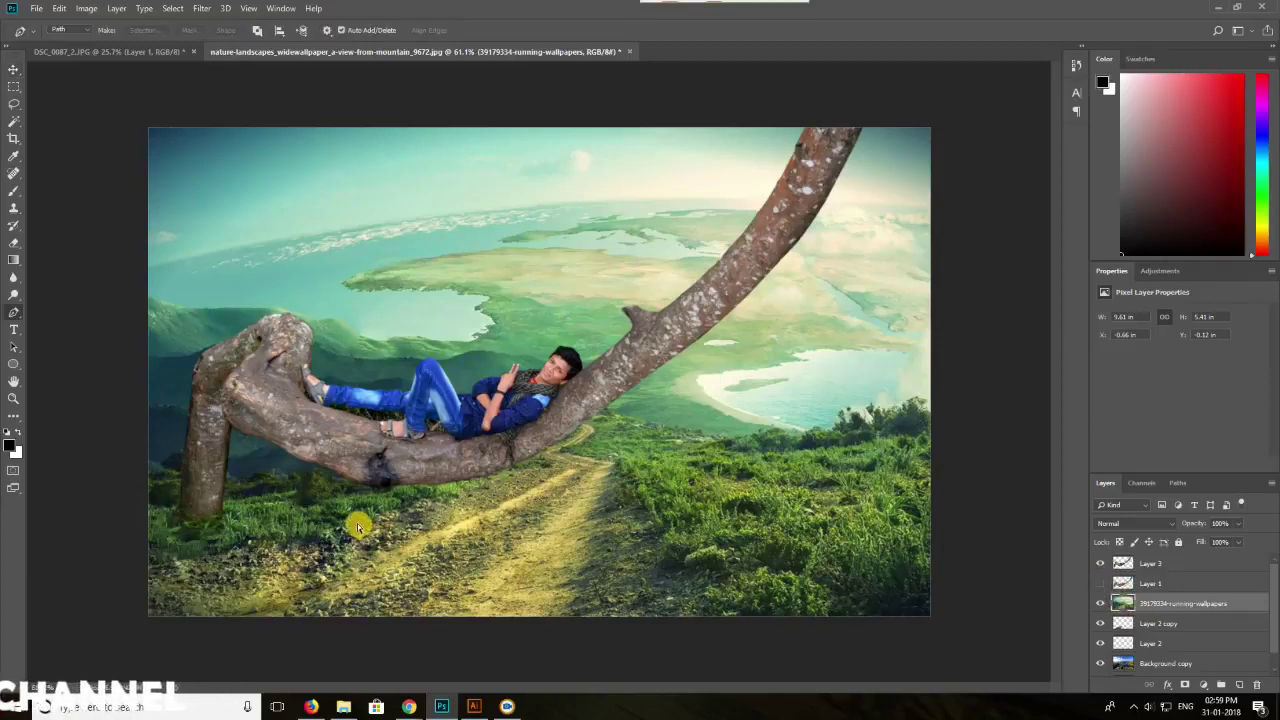
- Copy the selected bush to a new layer above Layer 3 and move it over the base of the upright trunk
key("ctrl+j")
left_click_drag(1122, 605, 1122, 558)
key("v")
left_click_drag(303, 506, 234, 494)
- Resize the copied bush to about 0.8 in wide at the trunk's base and soften its edges with the Eraser
key("ctrl+t")
left_click_drag(220, 528, 227, 524)
key("Return")
scroll(157, 523, "up", 5)
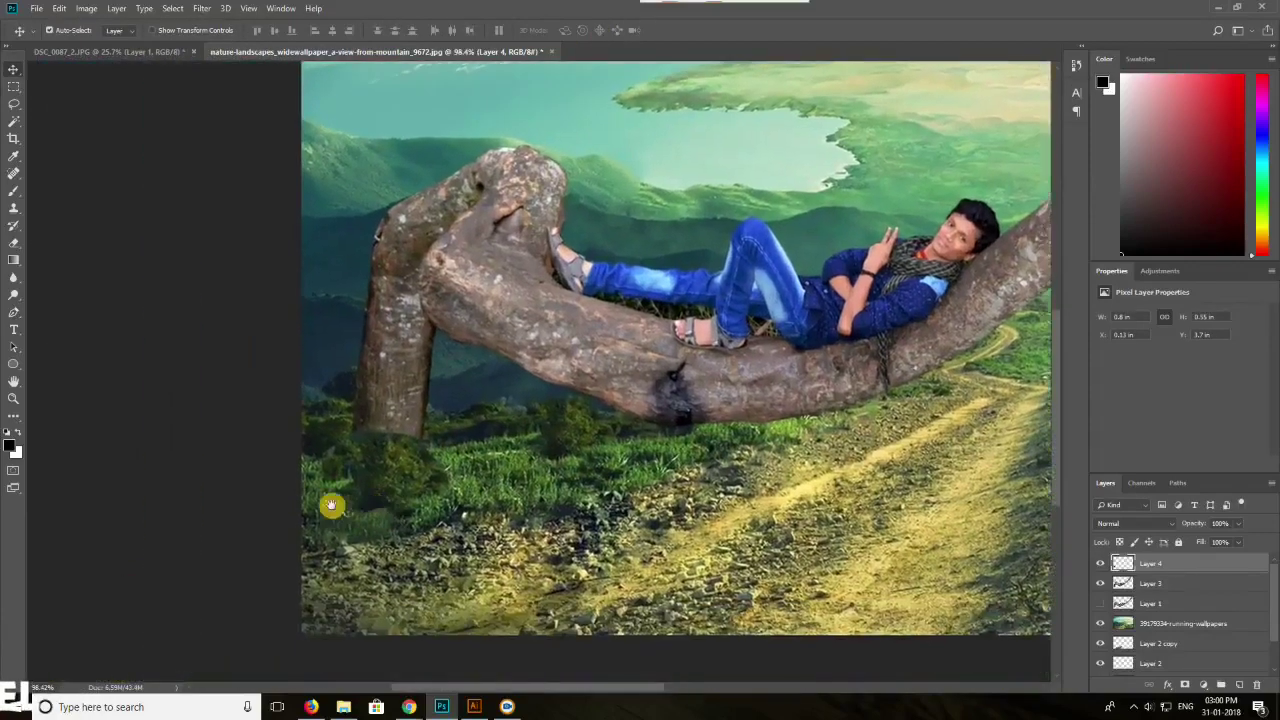
key("e")
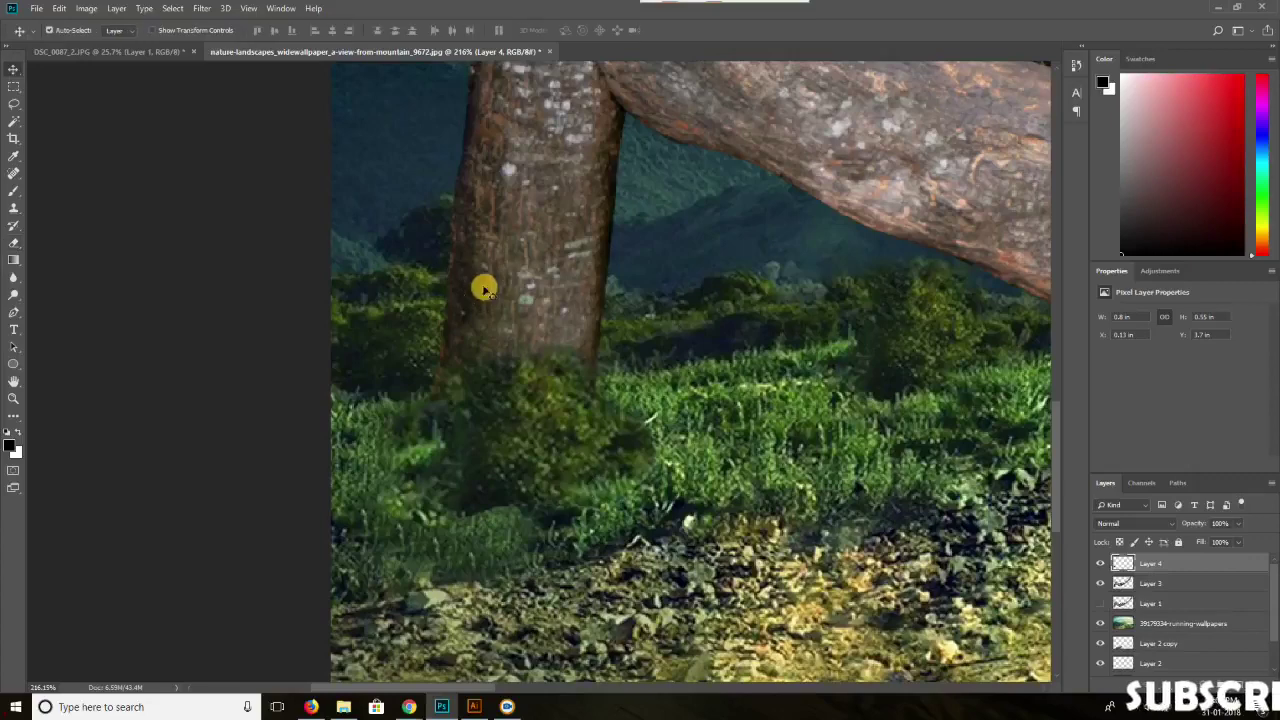
- Nudge the copied bush slightly down over the trunk's base and enlarge it to about 0.85 by 0.58 in
key("v")
left_click_drag(531, 444, 531, 451)
key("ctrl+t")
left_click_drag(654, 533, 670, 545)
left_click(602, 30)
scroll(474, 446, "down", 7)
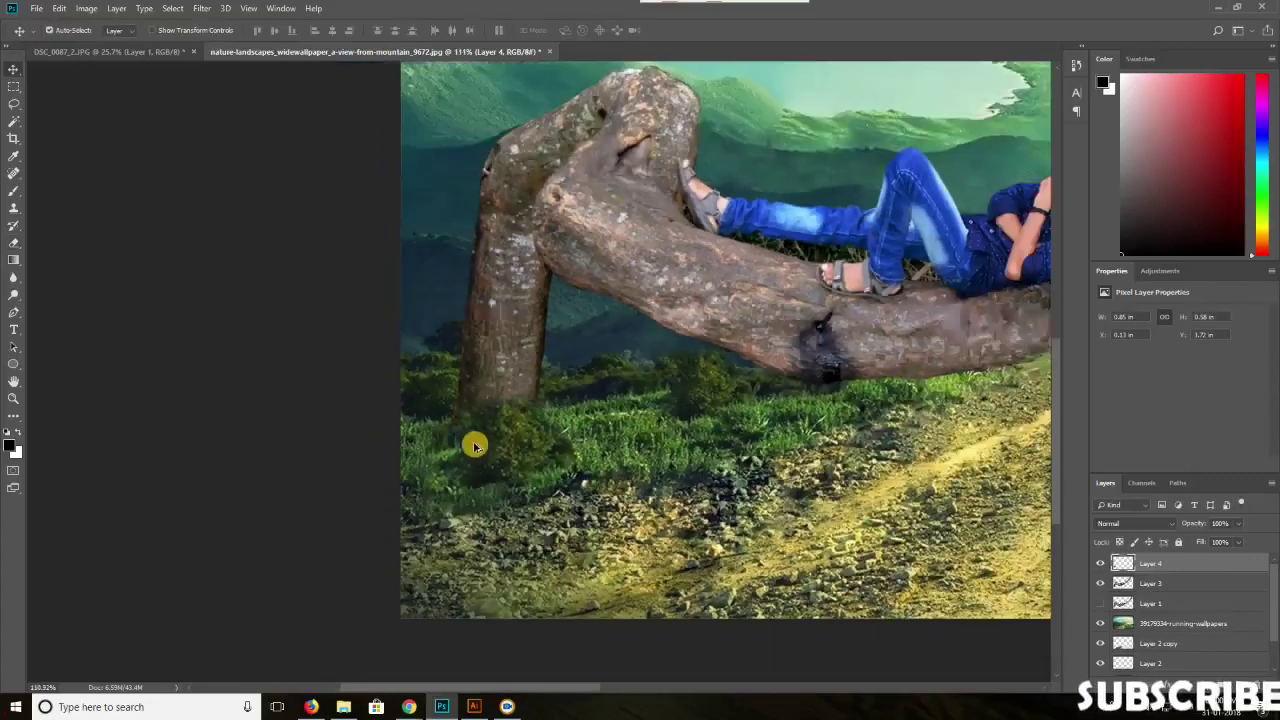
left_click(537, 477)
scroll(571, 441, "down", 7)
scroll(447, 418, "down", 2)
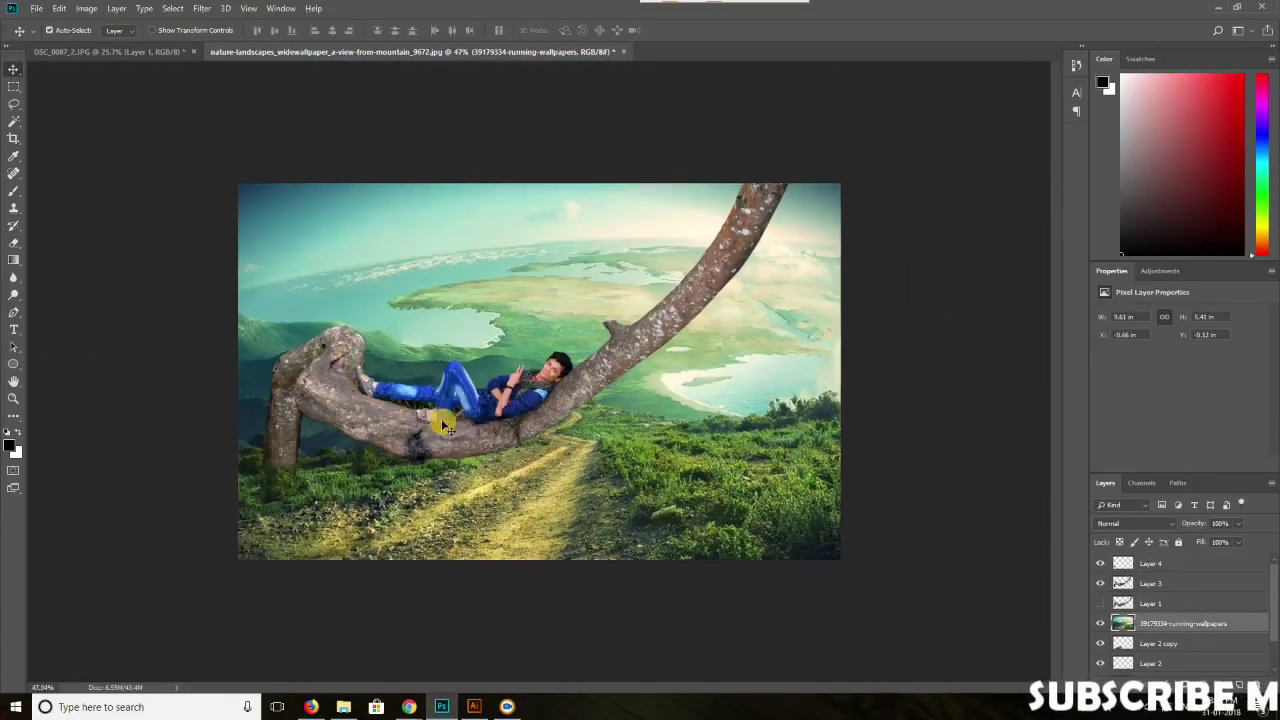
- Add a new layer above Layer 4 and fill it with the blue sampled from the man's jeans
left_click(1172, 564)
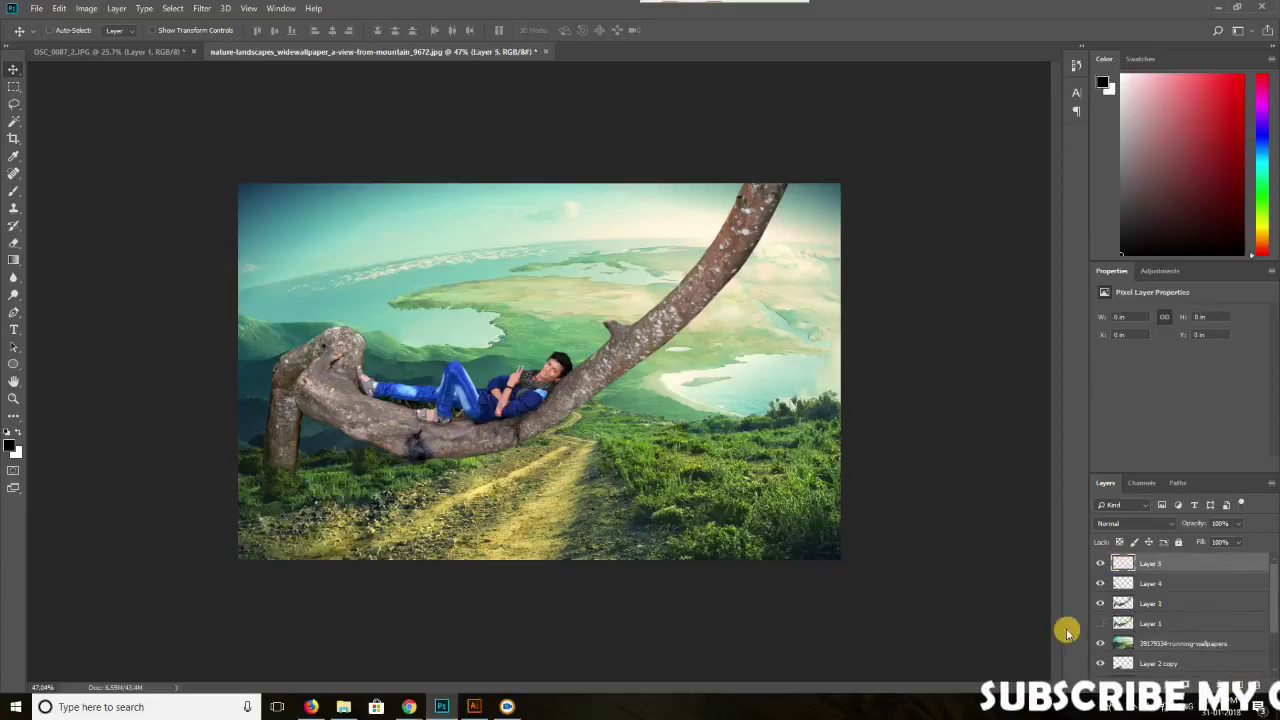
key("i")
left_click(462, 398)
key("alt+BackSpace")
- Set the blue fill layer's blend mode to Darken
key("v")
left_click(1127, 524)
left_click(1112, 249)
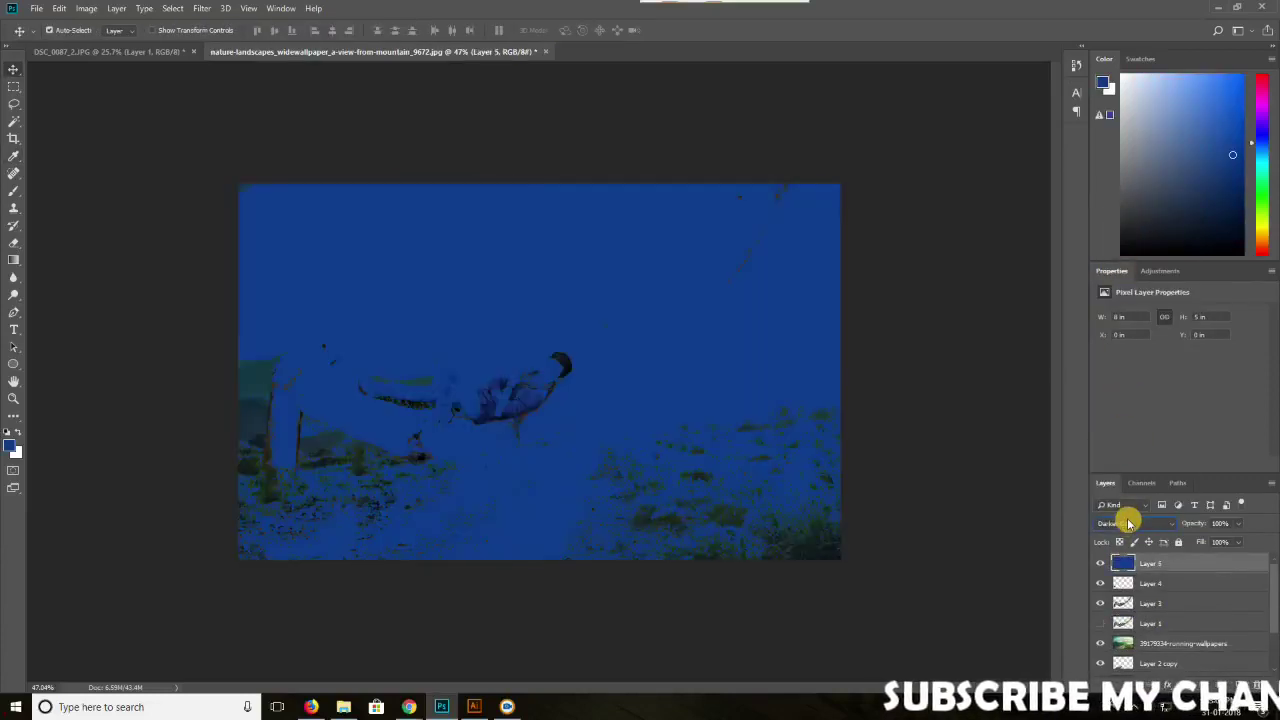
- Set the blue fill layer's blend mode to Screen and lower its opacity to 57%
scroll(1128, 524, "down", 5)
left_click(1239, 523)
left_click_drag(1240, 539, 1211, 539)
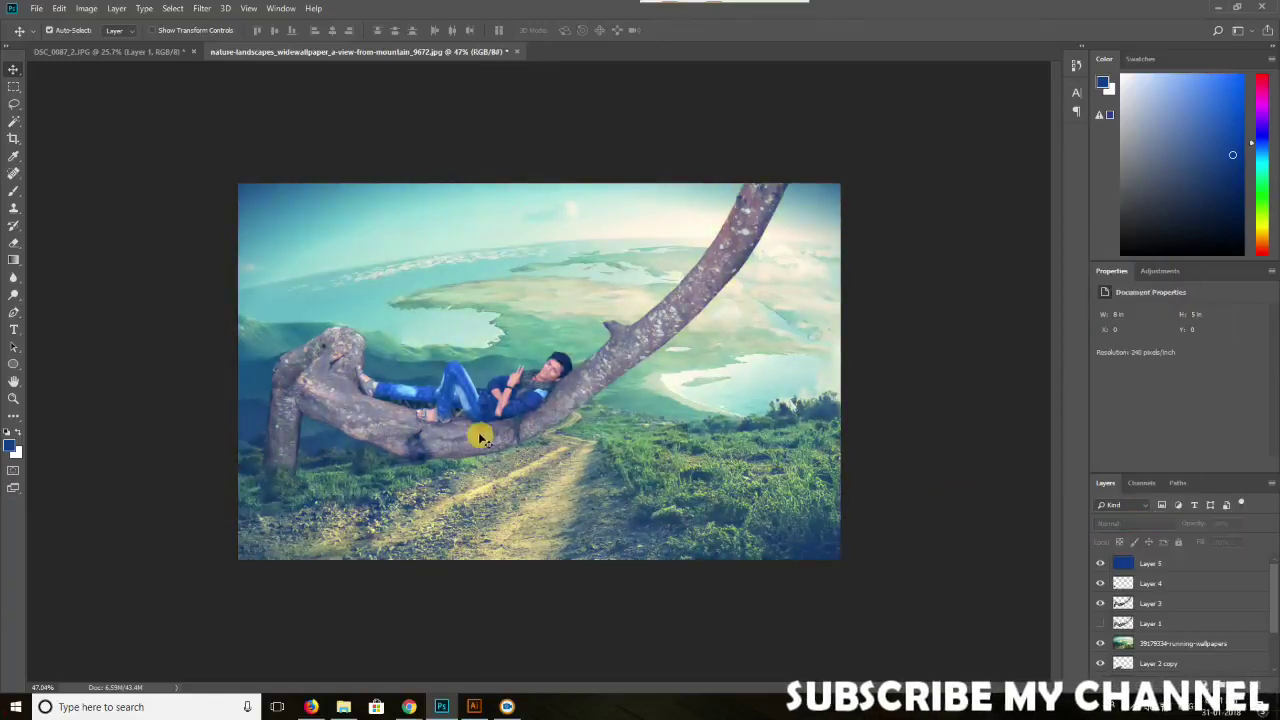
- Enlarge the trunk-and-man layer out to the canvas's left edge, hide the blue fill and move the bush over the trunk's base
left_click(1123, 602)
key("ctrl+t")
left_click_drag(789, 179, 847, 182)
left_click(604, 30)
left_click_drag(277, 485, 241, 505)
key("ctrl+z")
left_click(1100, 564)
scroll(431, 454, "down", 1)
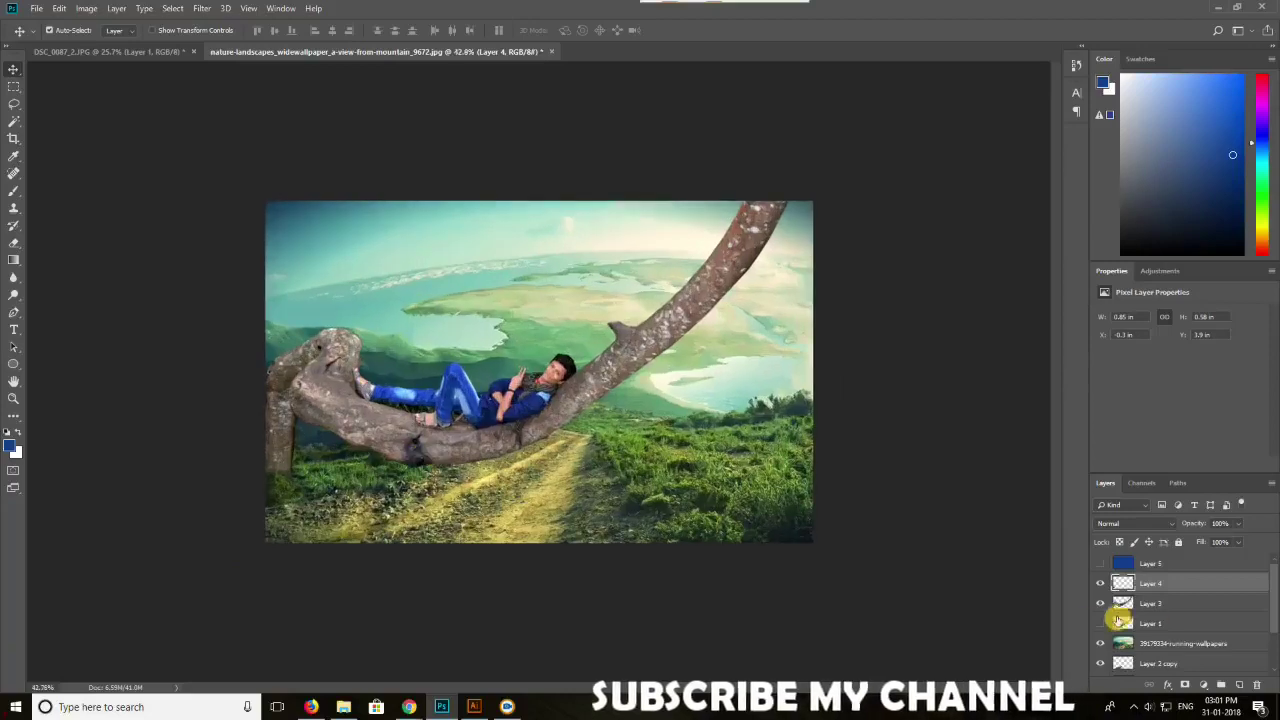
- Show the blue fill layer again and enlarge it to about 8.56 by 5.35 in, covering the whole canvas
scroll(362, 424, "up", 1)
left_click(1100, 563)
scroll(715, 435, "down", 1)
left_click_drag(700, 429, 699, 424)
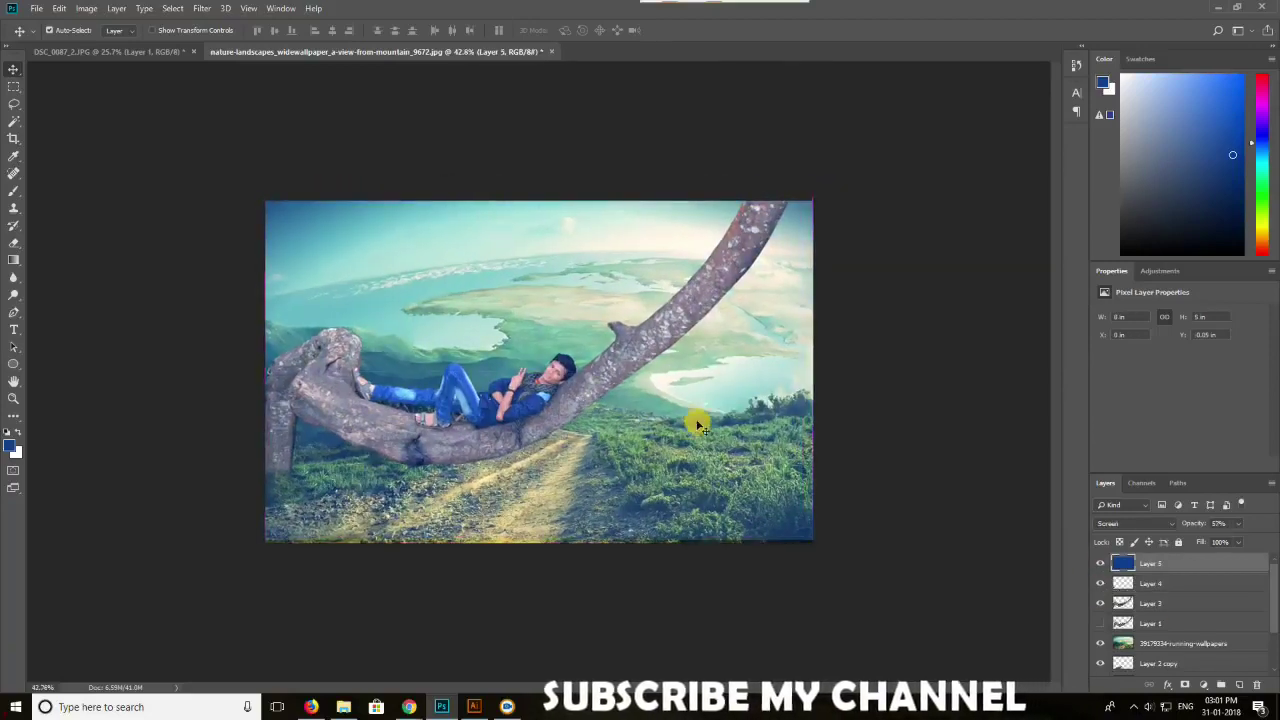
key("ctrl+t")
left_click(603, 30)
left_click(421, 262)
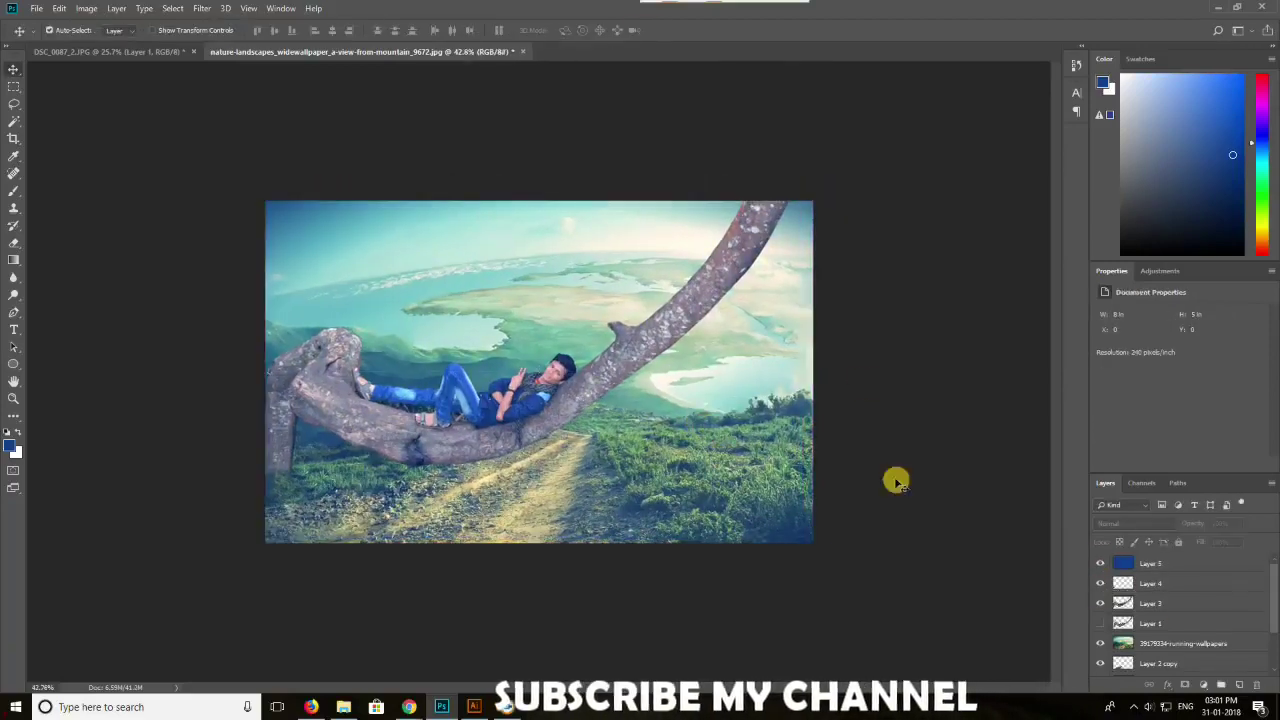
- Group the layers from the landscape wallpaper up to Layer 4 and create a merged duplicate of the group
left_click(1125, 646)
left_click(1120, 592, "ctrl")
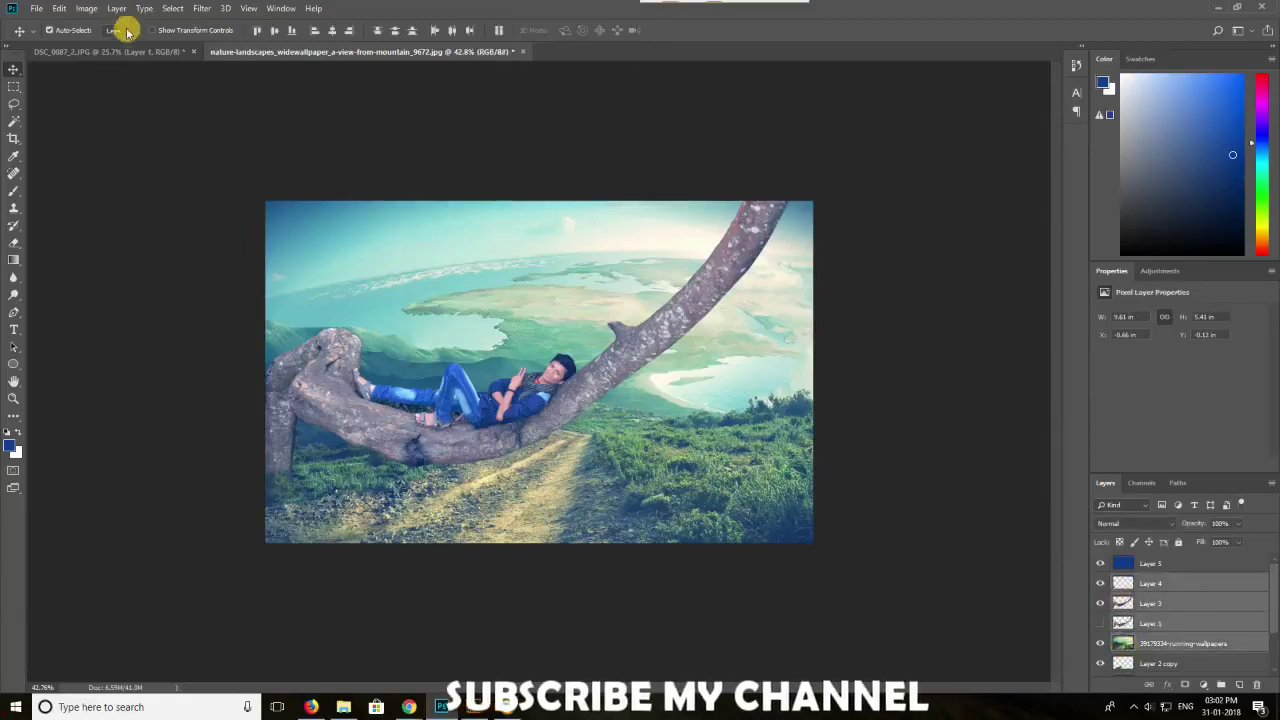
left_click(88, 9)
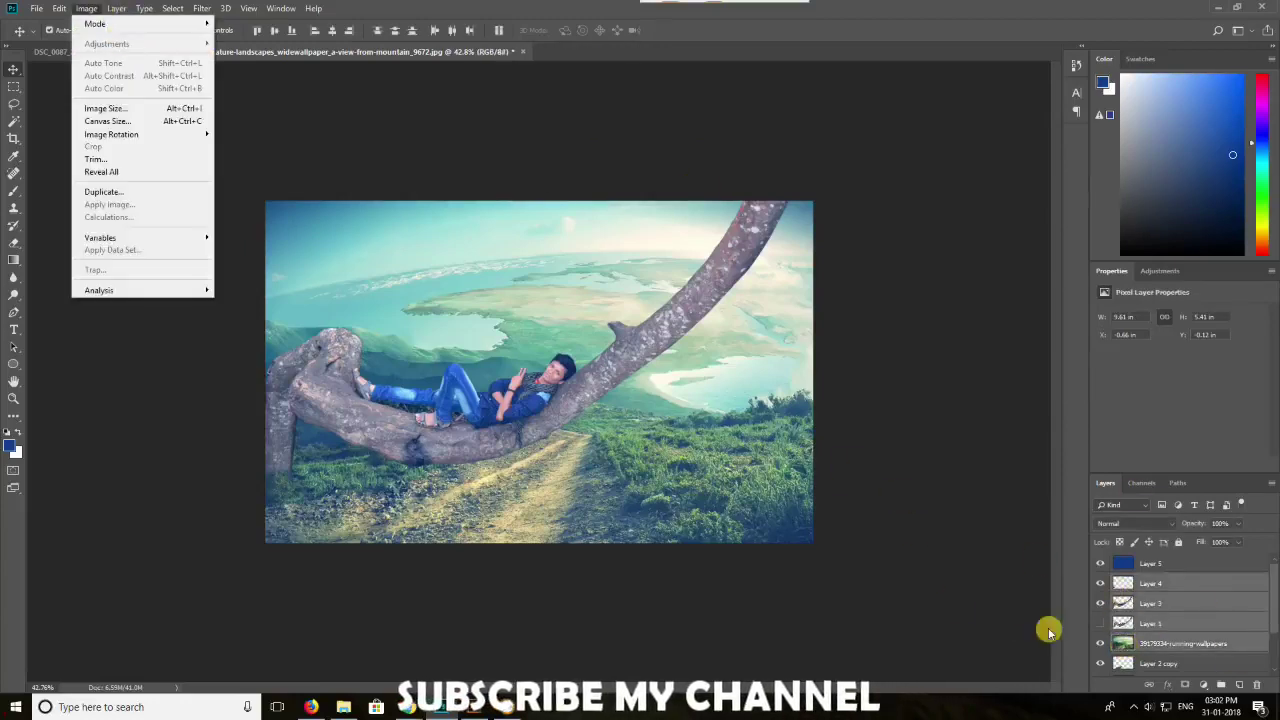
key("ctrl+g")
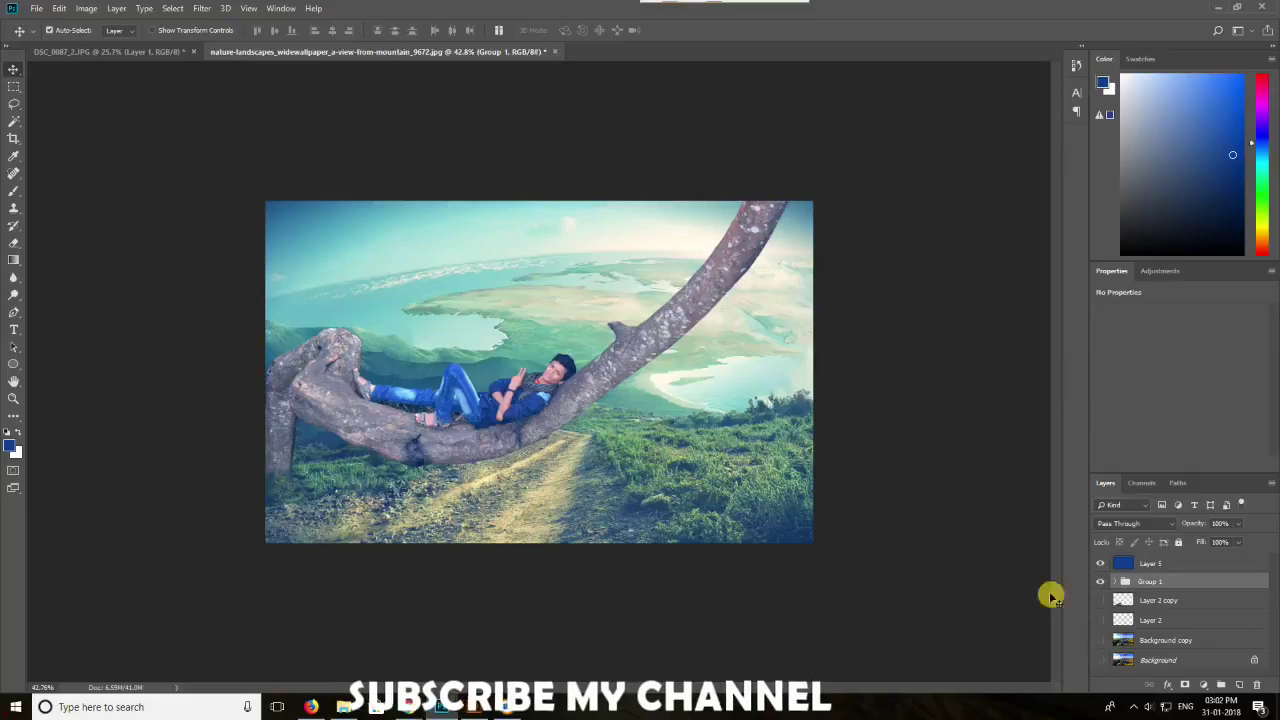
key("ctrl+j")
key("ctrl+e")
left_click(87, 9)
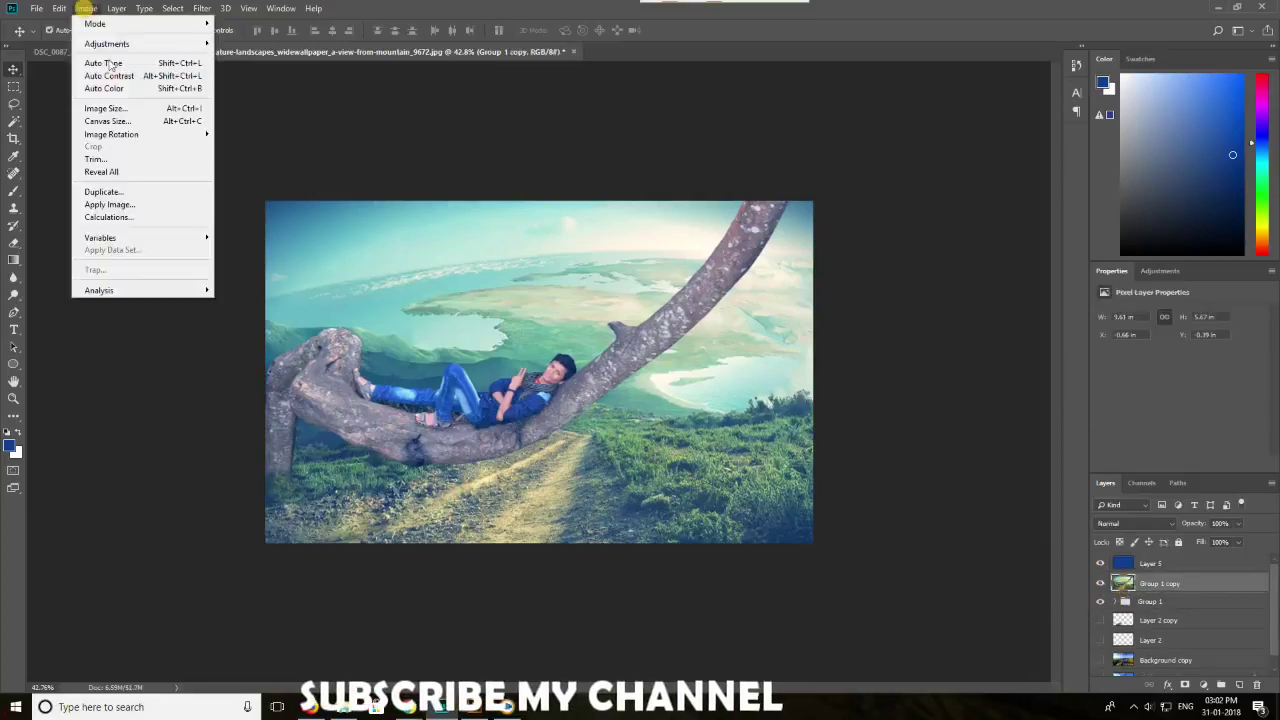
mouse_move(114, 45)
left_click(286, 177)
left_click(600, 209)
left_click(603, 214)
key("Escape")
left_click_drag(620, 168, 888, 197)
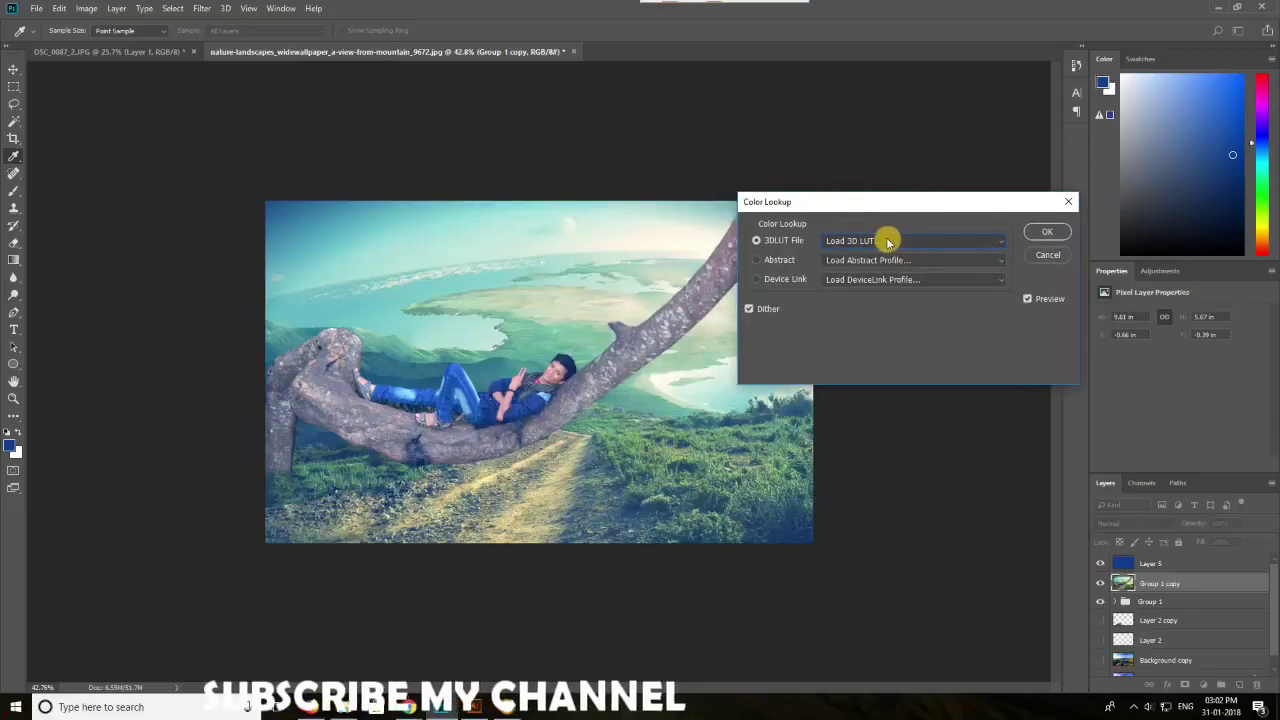
left_click(888, 243)
left_click(888, 255)
key("Escape")
left_click(980, 247)
left_click(914, 293)
key("Down")
key("Down")
key("Down")
key("Down")
scroll(913, 249, "down", 2)
left_click(1047, 256)
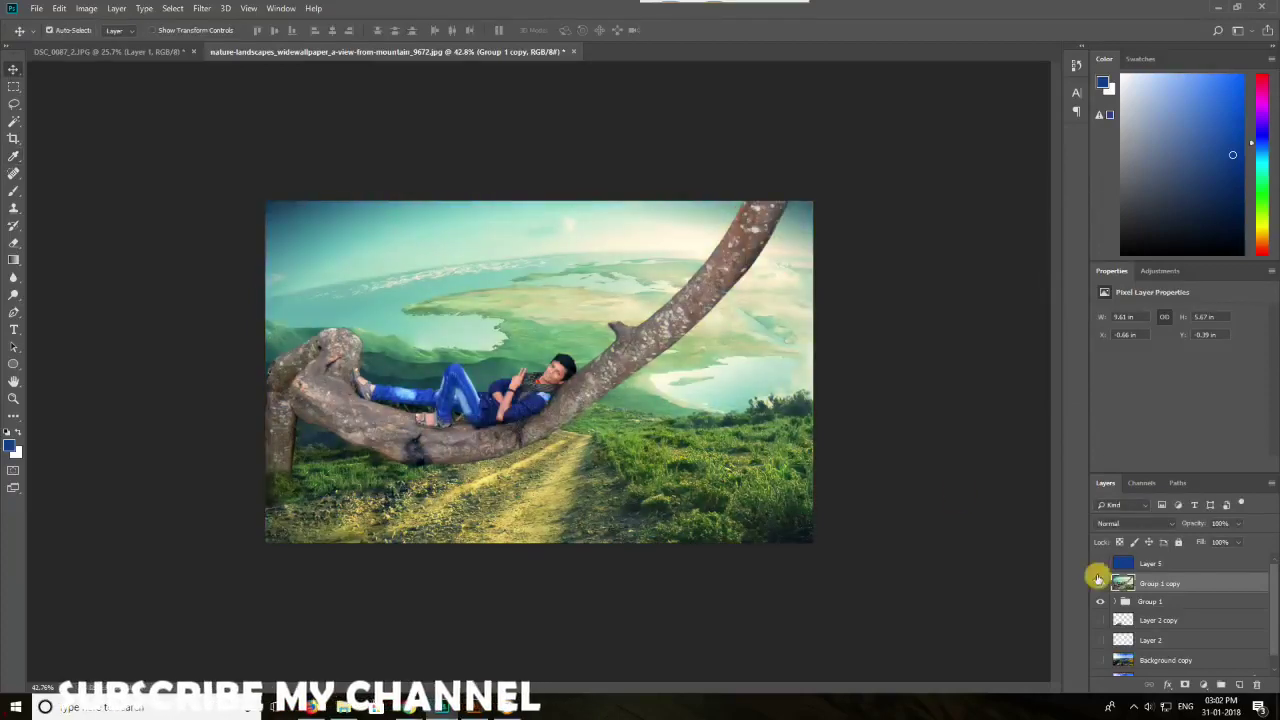
- With the blue fill hidden, apply a Color Lookup with the Crisp_Warm.look 3DLUT to the merged group copy
left_click(87, 8)
mouse_move(114, 43)
left_click(285, 171)
left_click(950, 241)
left_click(961, 296)
scroll(928, 247, "down", 1)
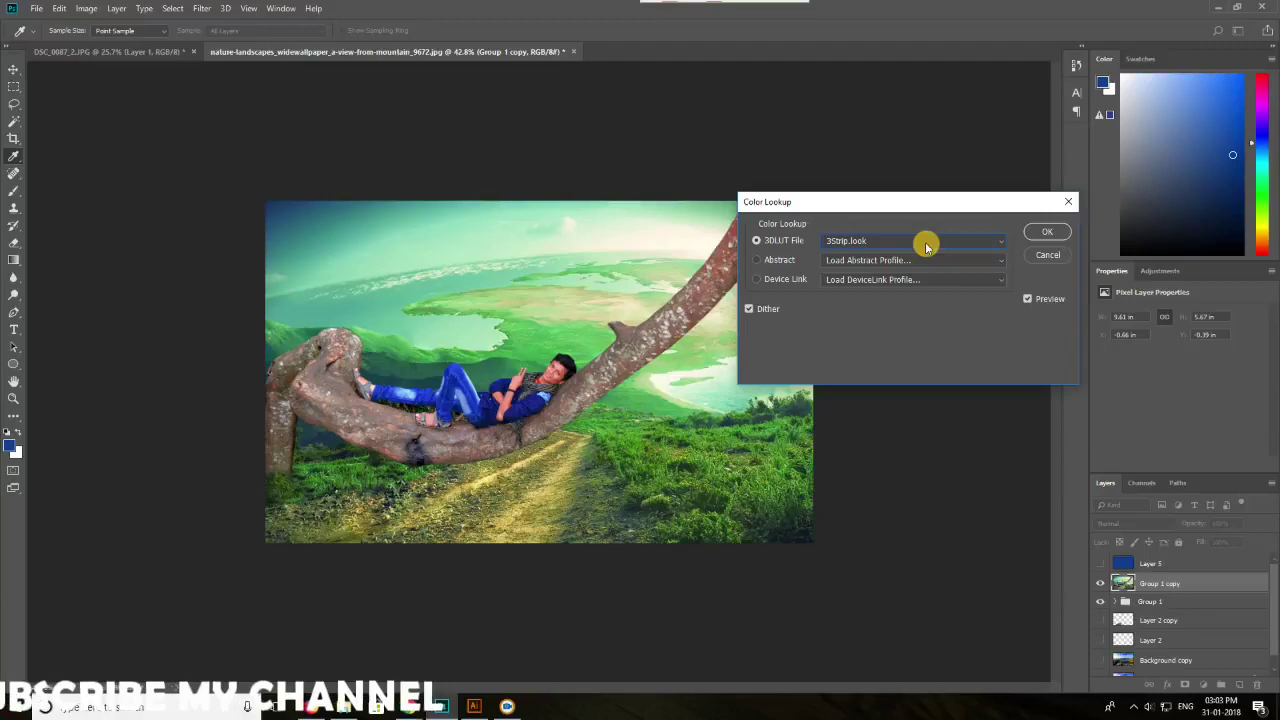
scroll(926, 247, "down", 10)
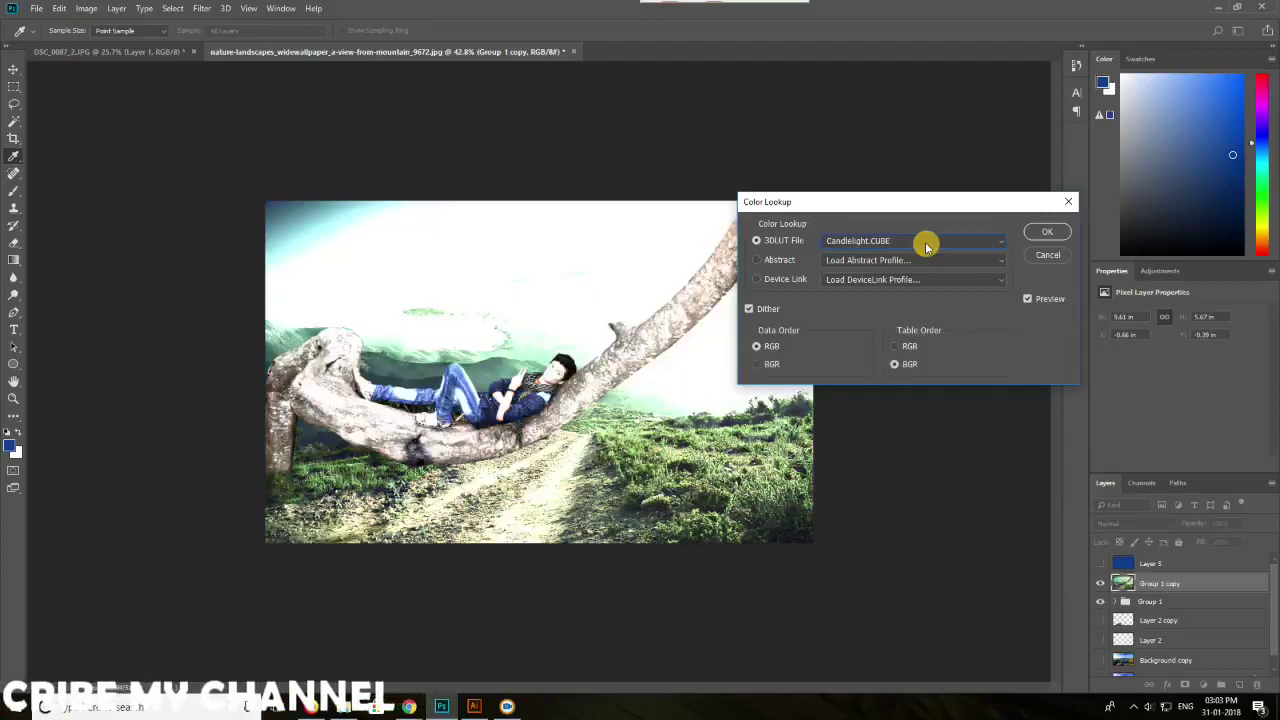
scroll(926, 247, "down", 8)
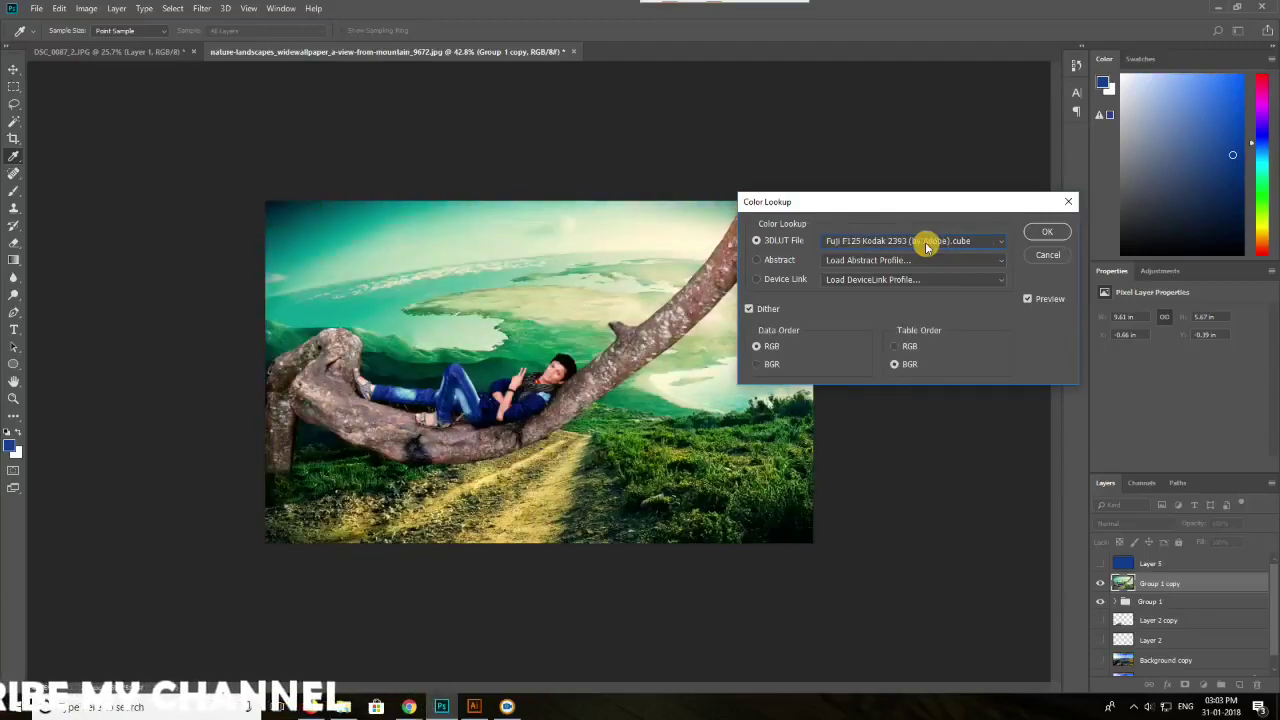
scroll(926, 247, "down", 5)
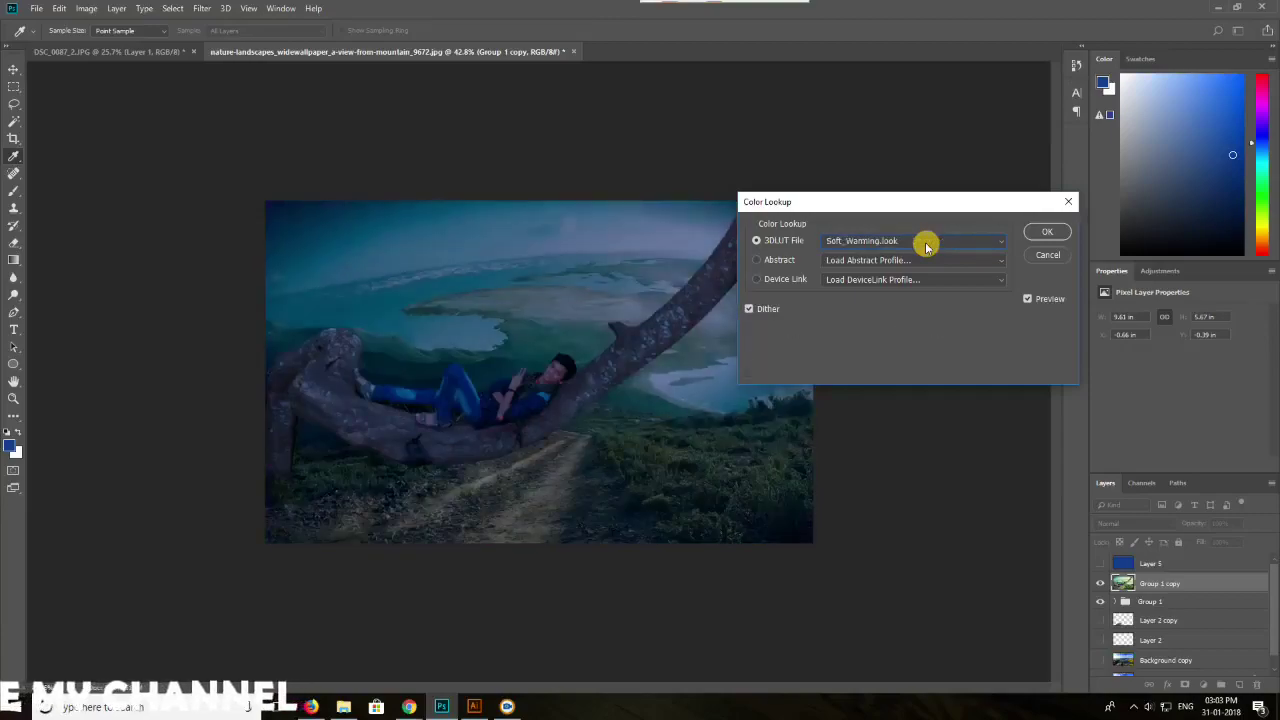
scroll(926, 247, "up", 18)
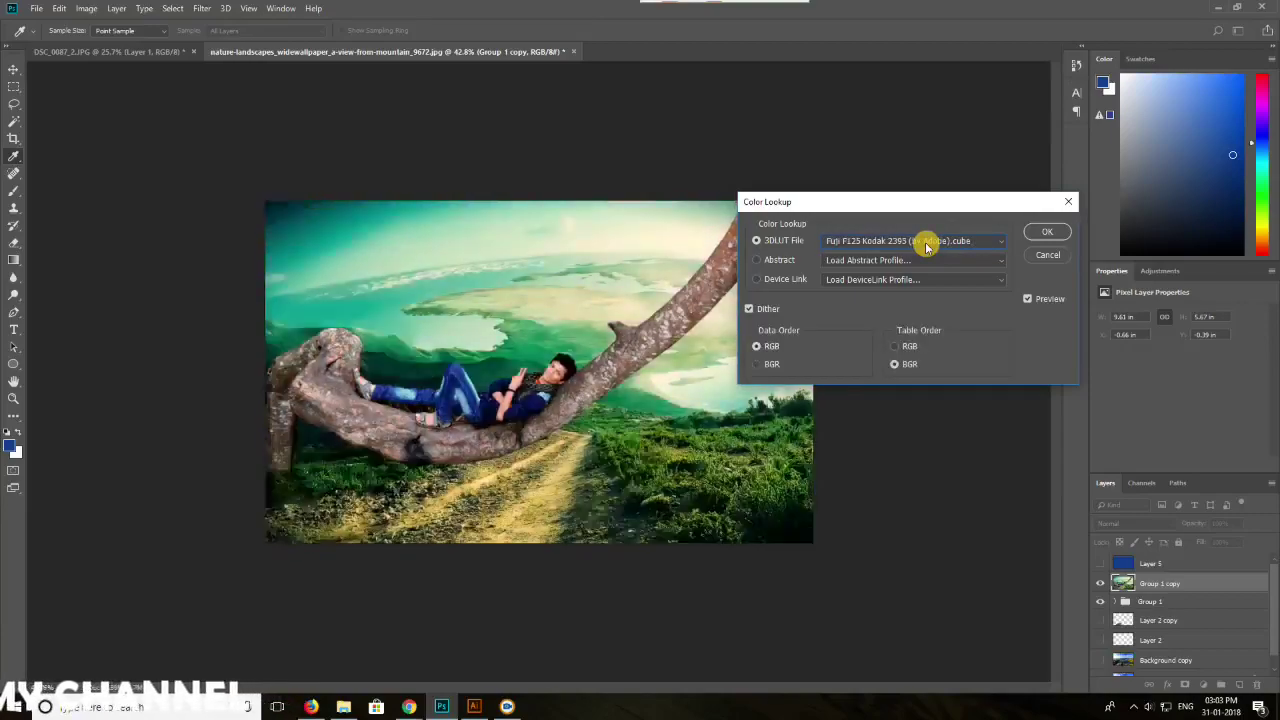
scroll(926, 247, "down", 4)
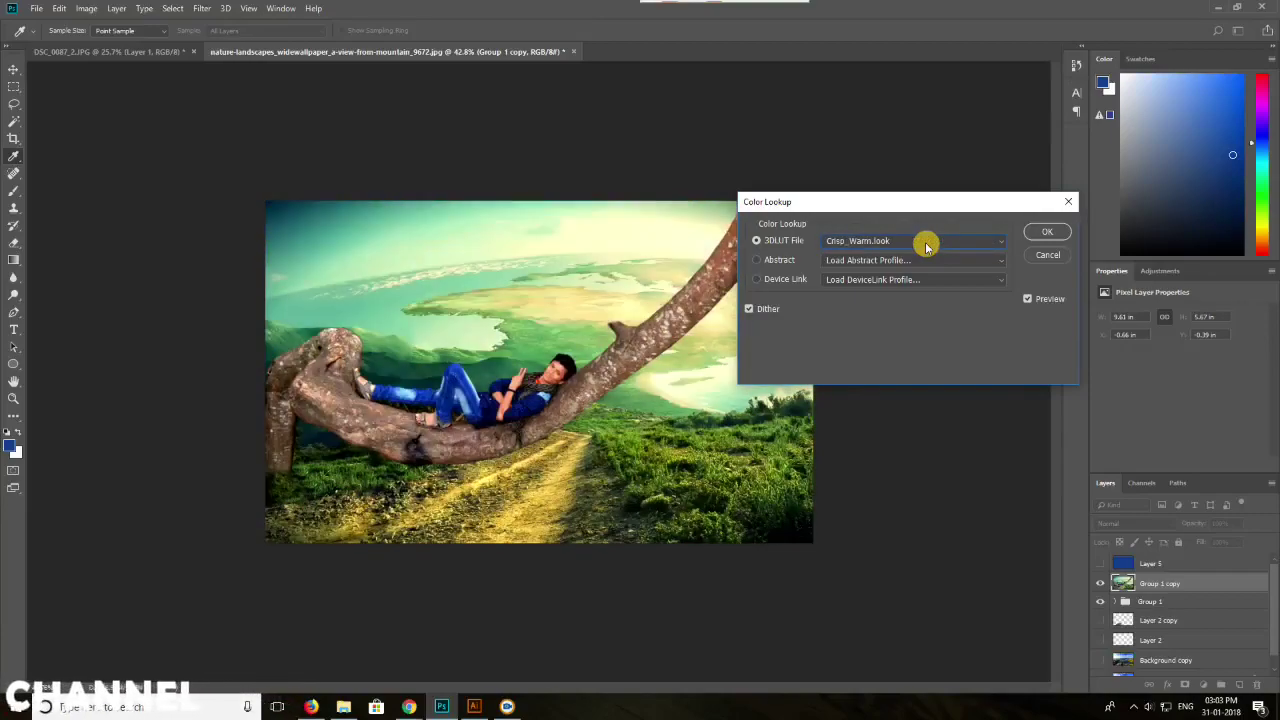
left_click(1049, 232)
scroll(527, 395, "up", 5)
scroll(530, 382, "down", 2)
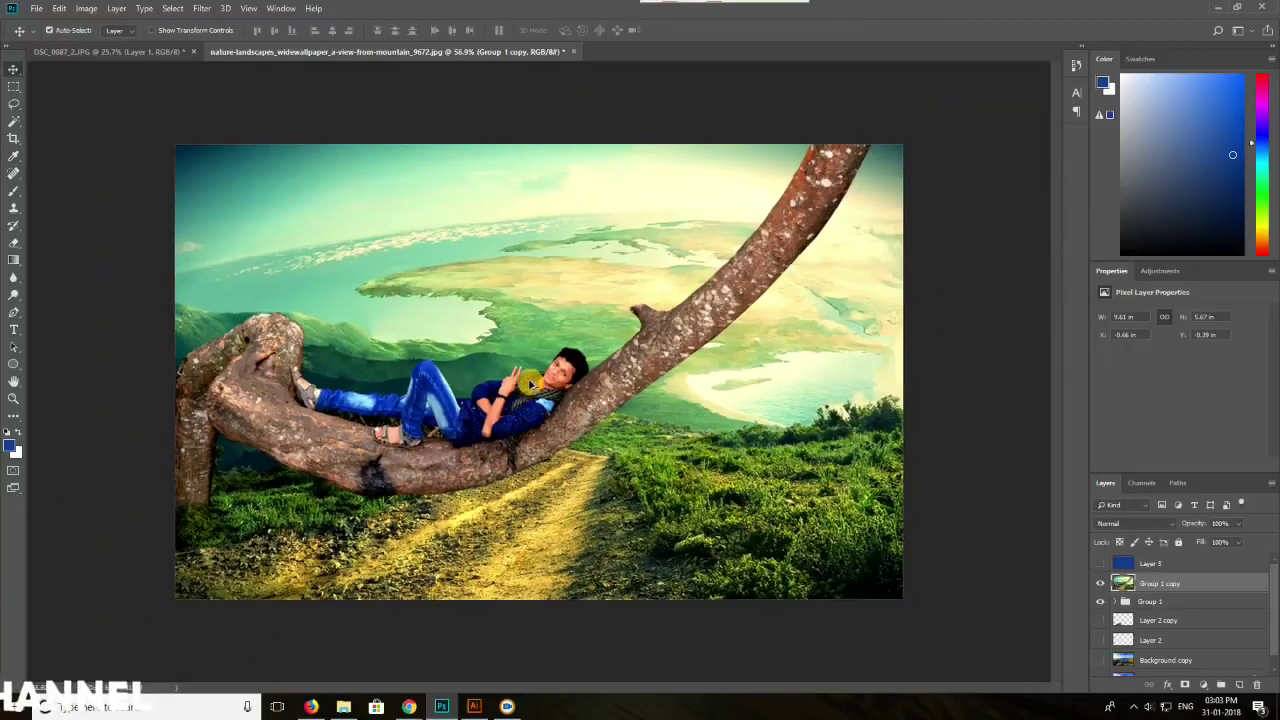
- Show the blue fill layer again and lower its opacity to 33%
left_click(1101, 564)
left_click(1103, 566)
left_click(1103, 566)
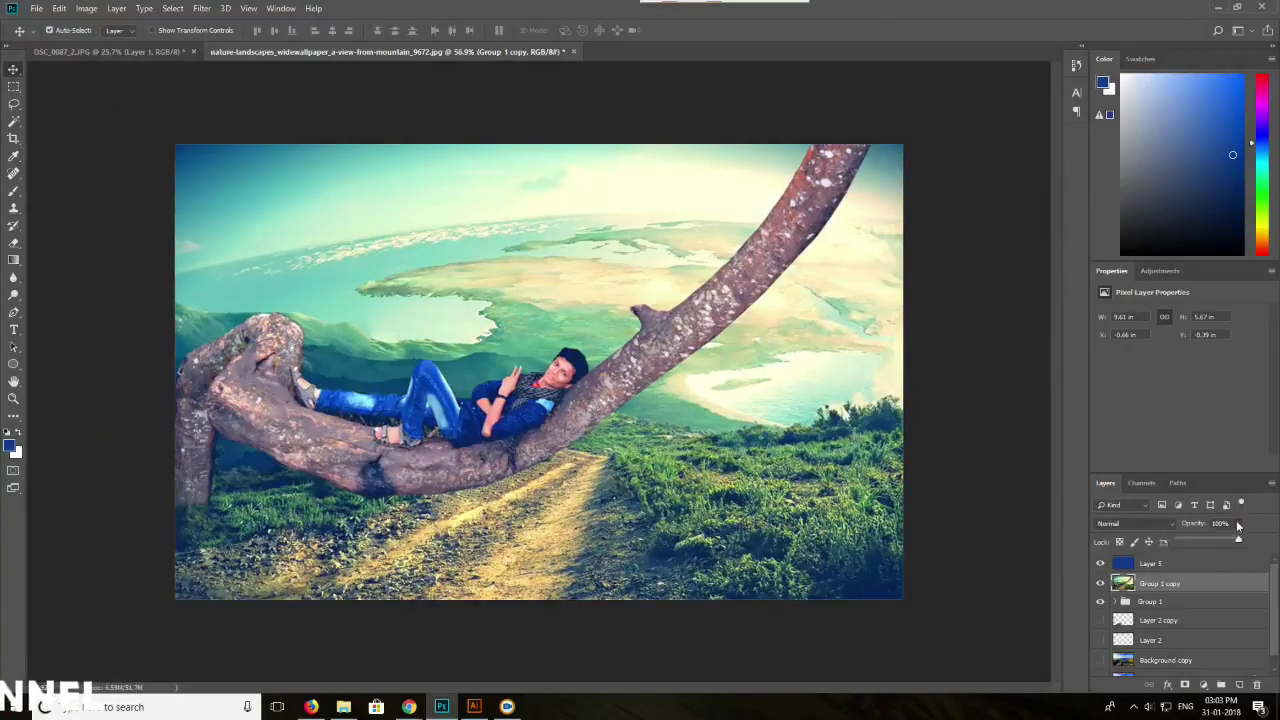
left_click(1164, 567)
left_click(1238, 524)
left_click_drag(1238, 540, 1226, 541)
left_click(998, 518)
left_click(1135, 567)
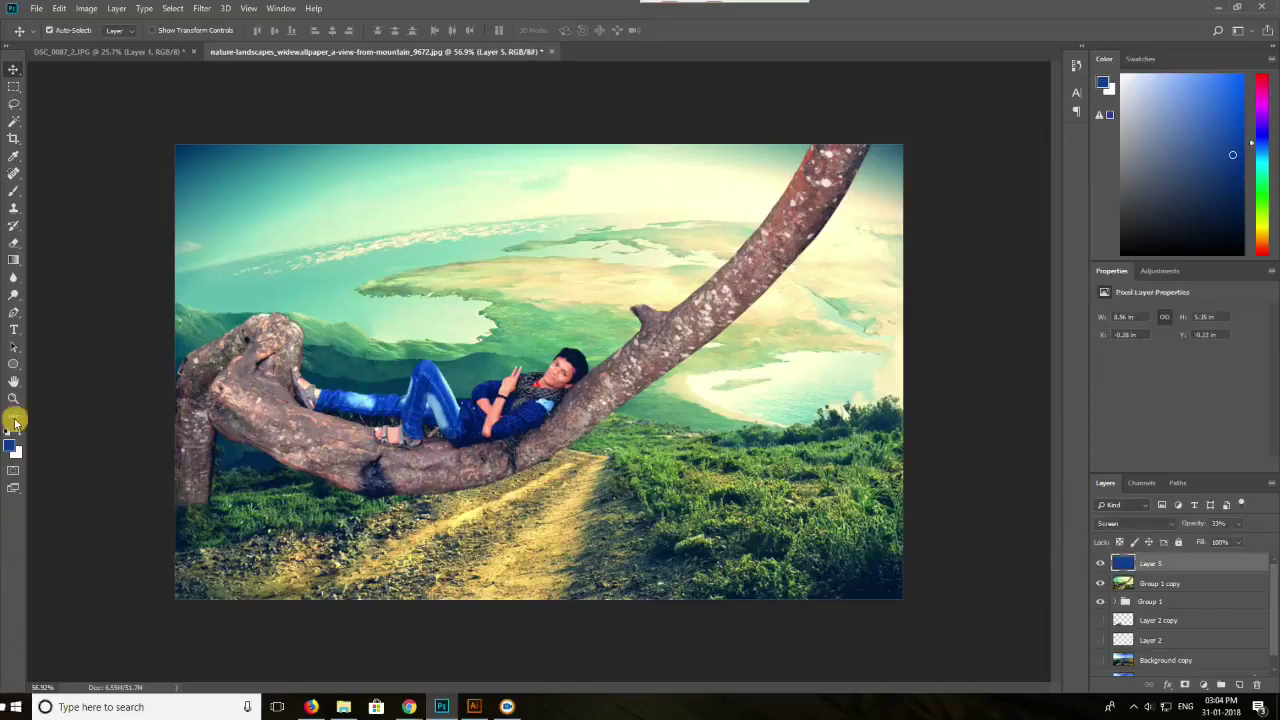
- Pick a bright yellow-green foreground colour, refill Layer 5 with it and hide that layer
left_click(10, 446)
left_click(655, 324)
left_click(618, 205)
left_click(776, 180)
key("alt+BackSpace")
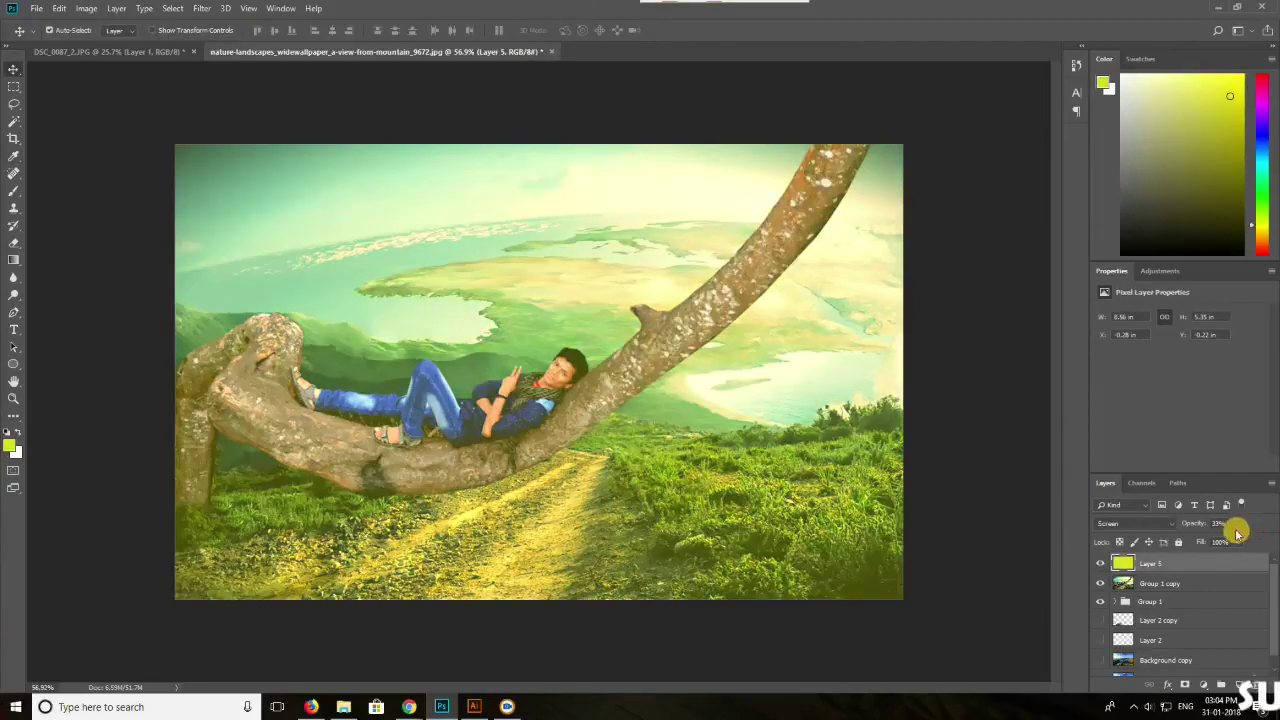
left_click(1100, 563)
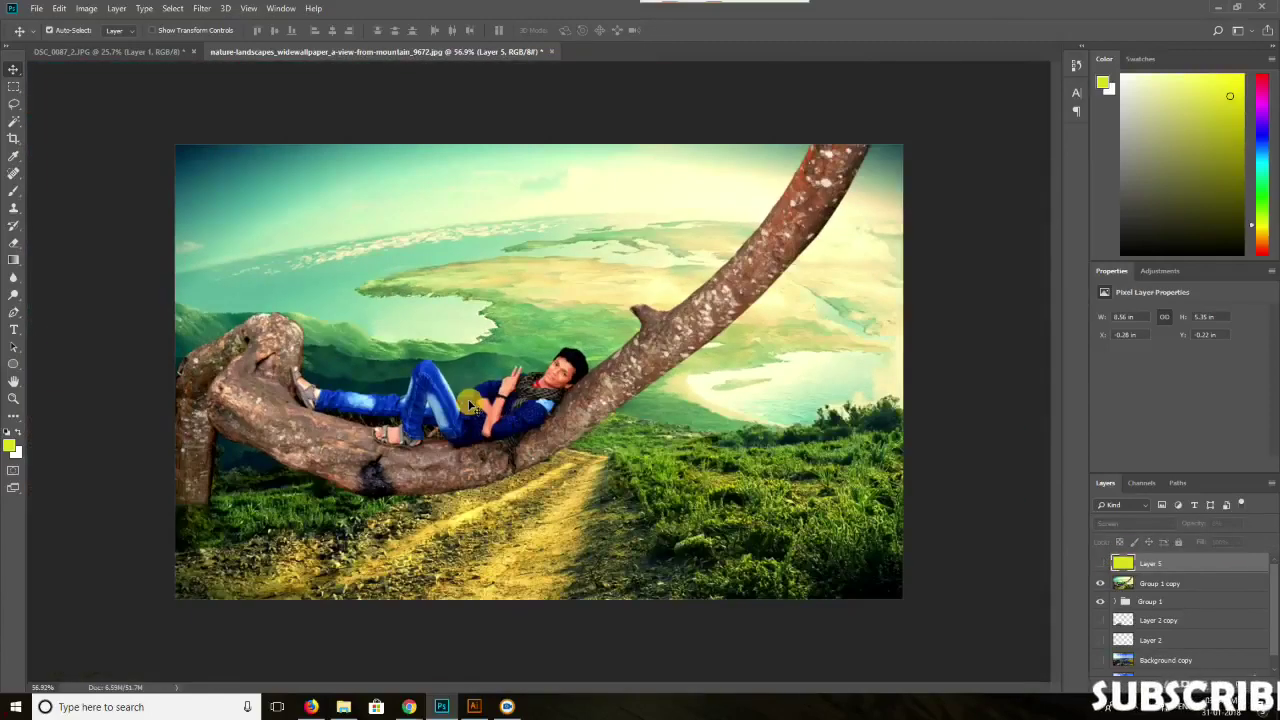
- Switch to Chrome and search Google Images for "birds png"
left_click(409, 707)
left_click(480, 651)
double_click(177, 90)
type("birds")
key("Return")
left_click(163, 88)
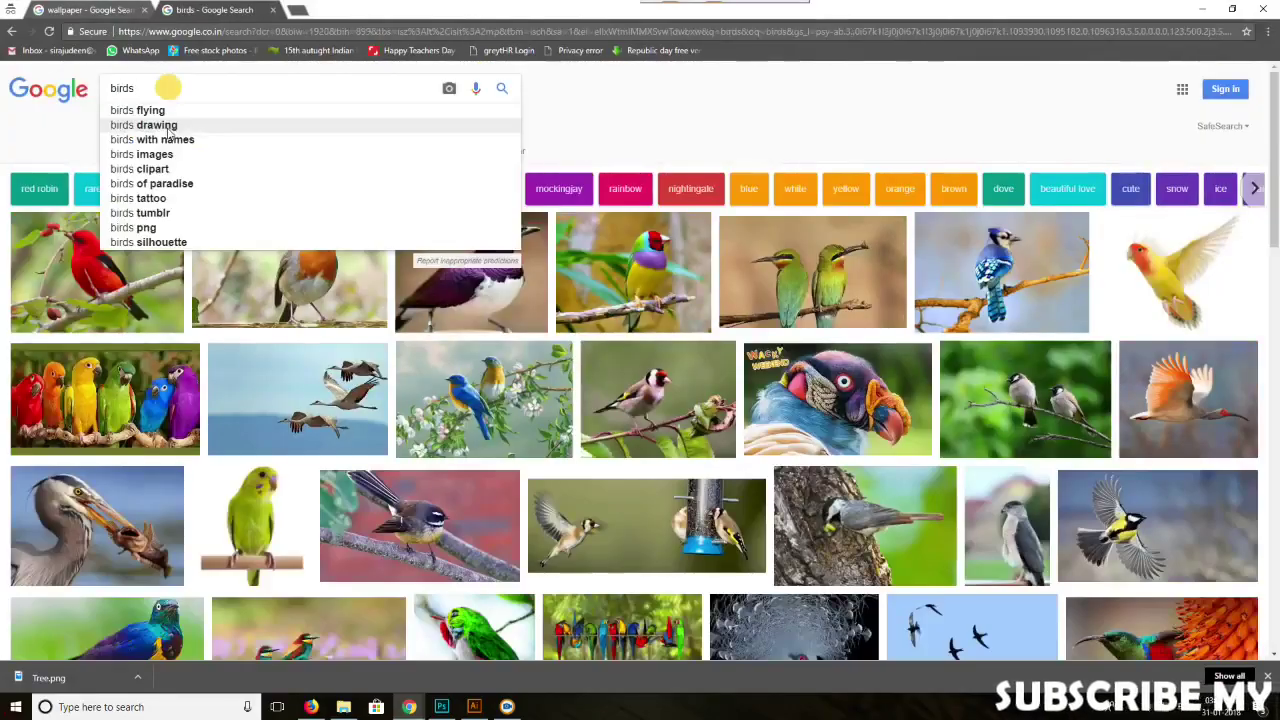
type("png")
key("Return")
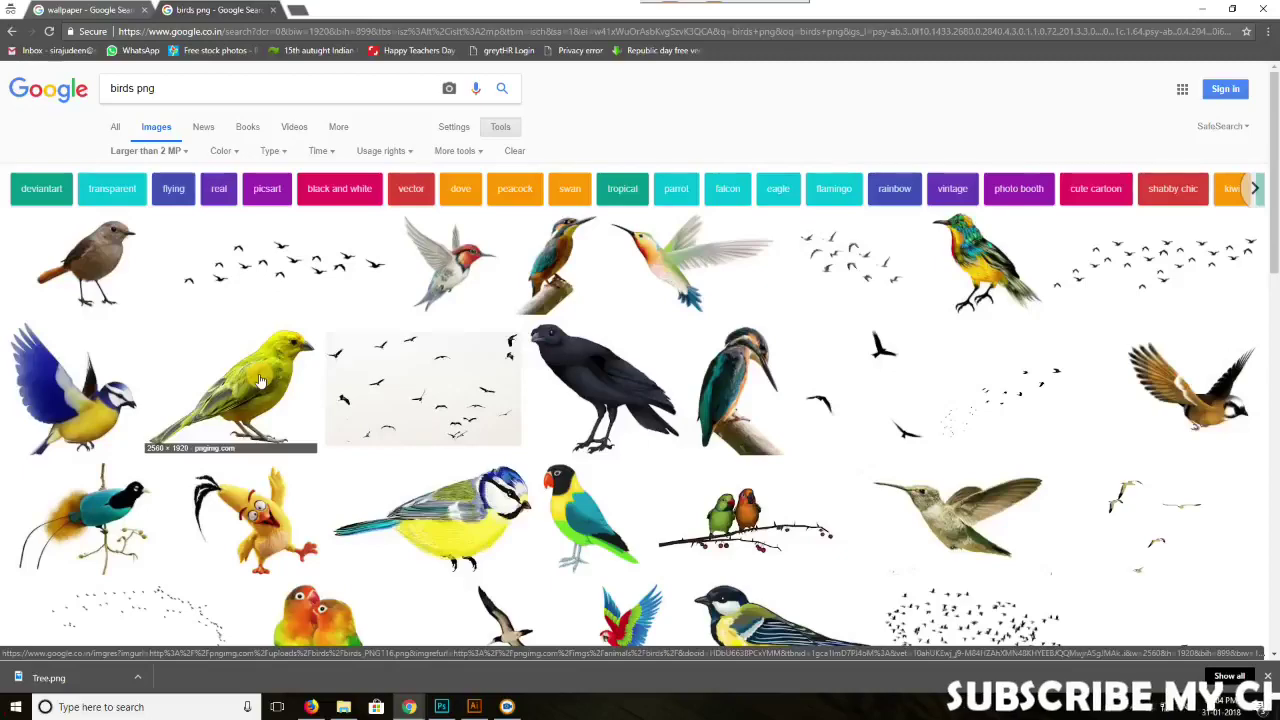
- Preview several bird images in the results to compare candidates for the composition
left_click(445, 275)
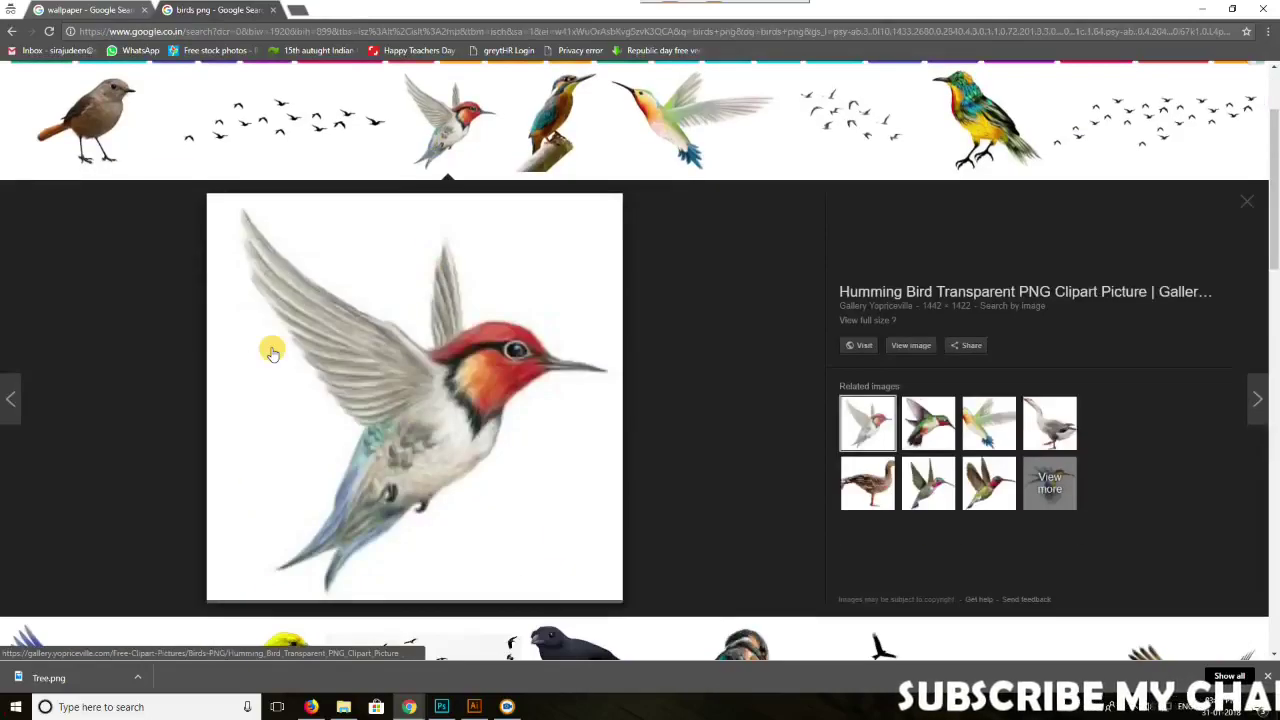
right_click(283, 417)
left_click(690, 150)
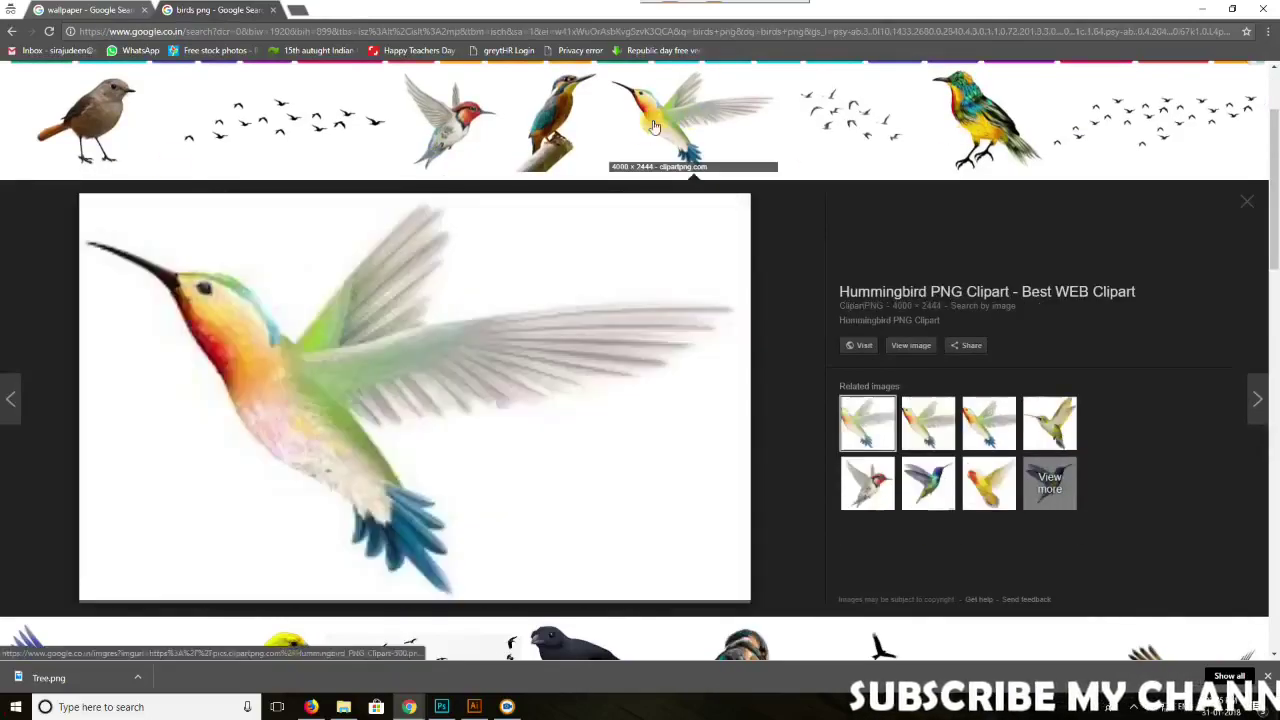
scroll(240, 300, "down", 2)
scroll(120, 340, "down", 2)
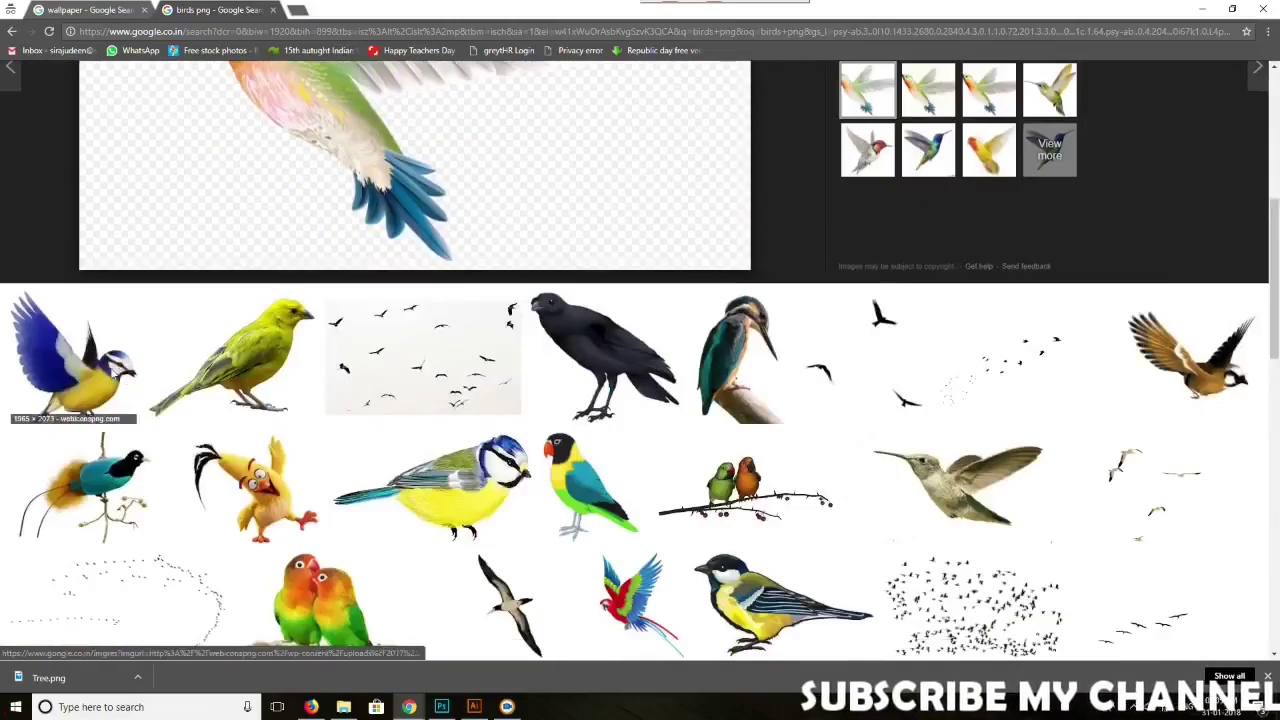
left_click(75, 350)
scroll(269, 351, "up", 3)
left_click(558, 262)
scroll(500, 255, "up", 3)
- Open the red-headed Humming Bird Transparent PNG in the results and save the image to the desktop
left_click(435, 262)
scroll(420, 300, "down", 2)
right_click(409, 311)
left_click(523, 417)
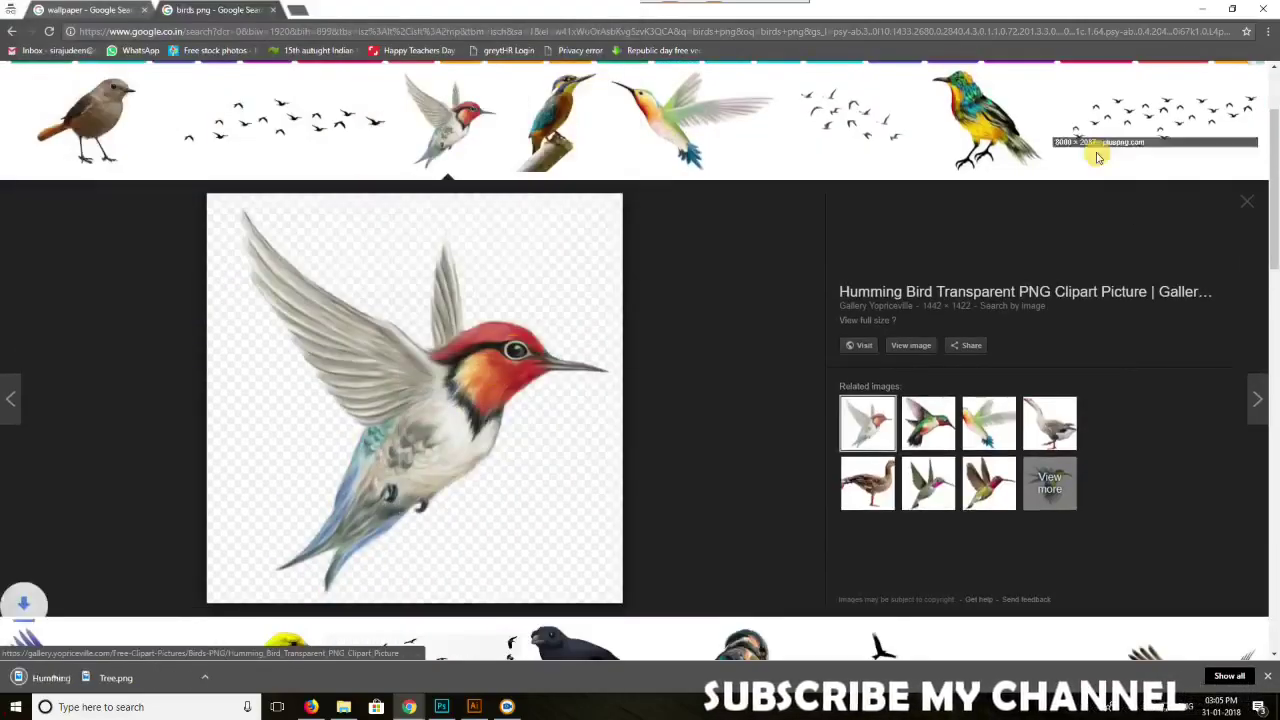
- Find a flock of flying birds in the results and save the Birds Stock 01 image to the desktop
scroll(240, 150, "down", 8)
scroll(1117, 213, "up", 9)
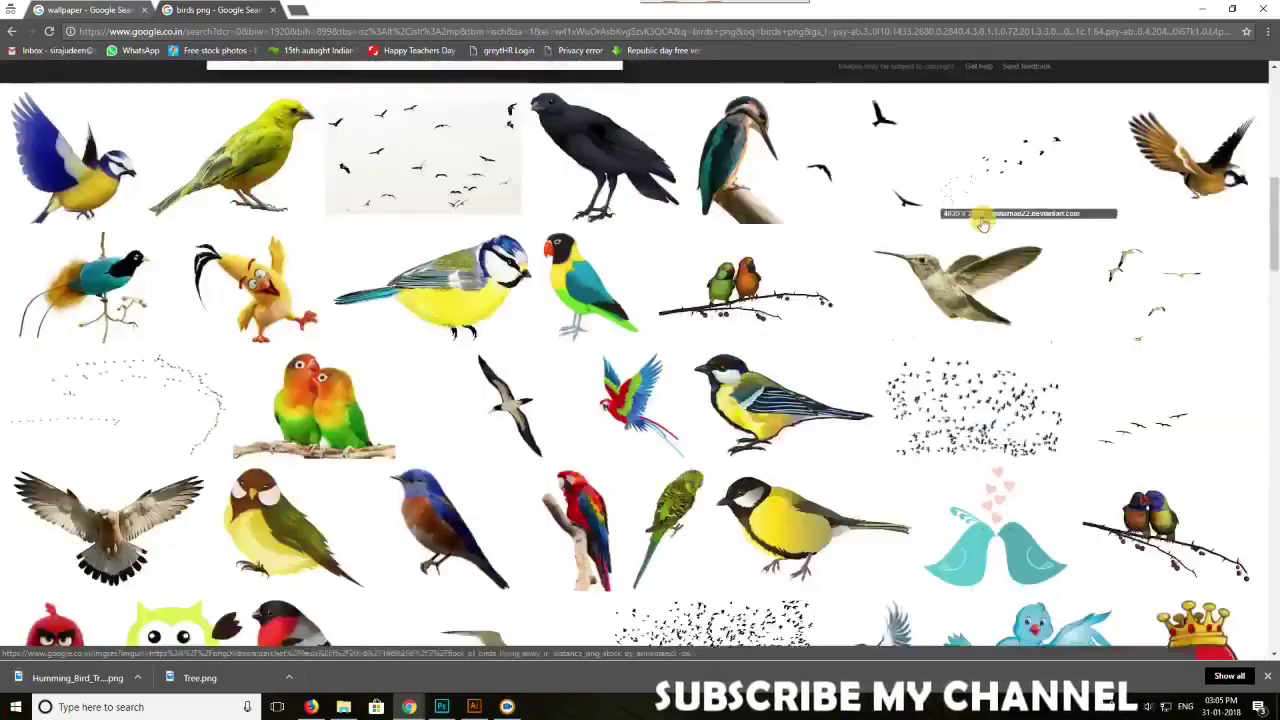
left_click(1117, 213)
right_click(428, 286)
left_click(528, 329)
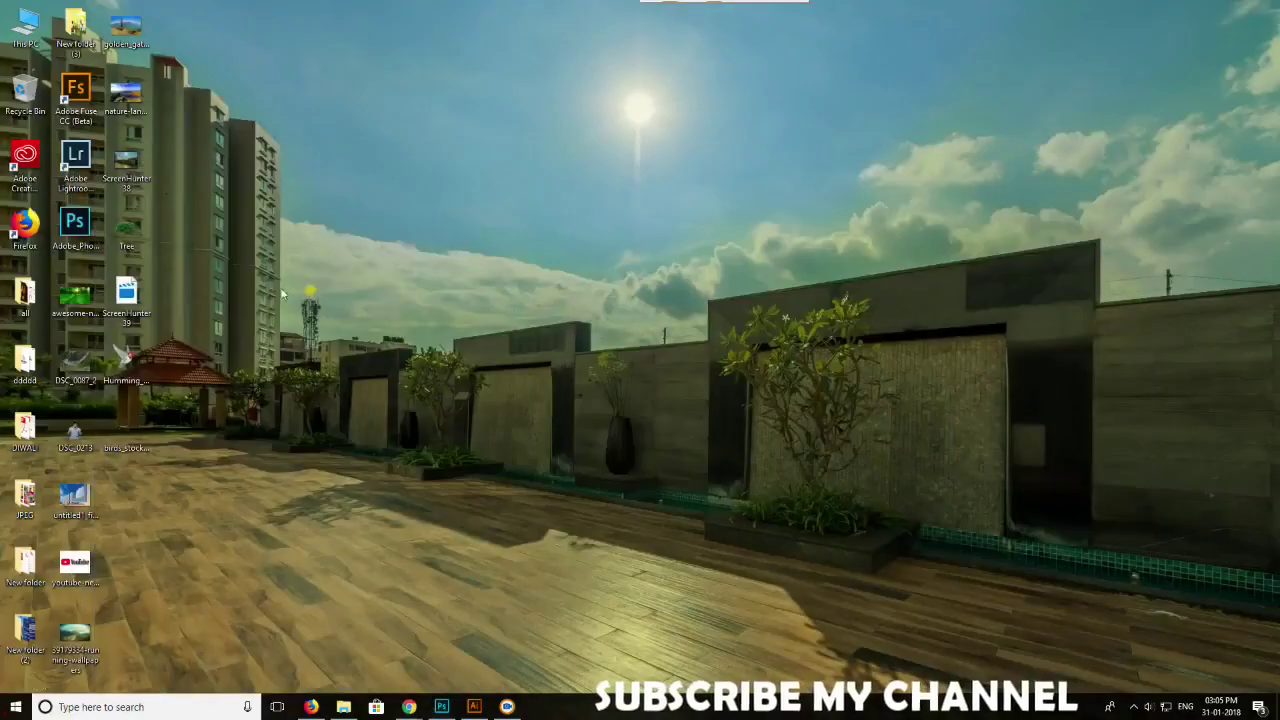
- Place the hummingbird image from the desktop into the Photoshop composition, about 0.5 in wide, above the trunk's bent end
left_click_drag(126, 370, 264, 231)
left_click_drag(769, 600, 244, 289)
left_click(462, 31)
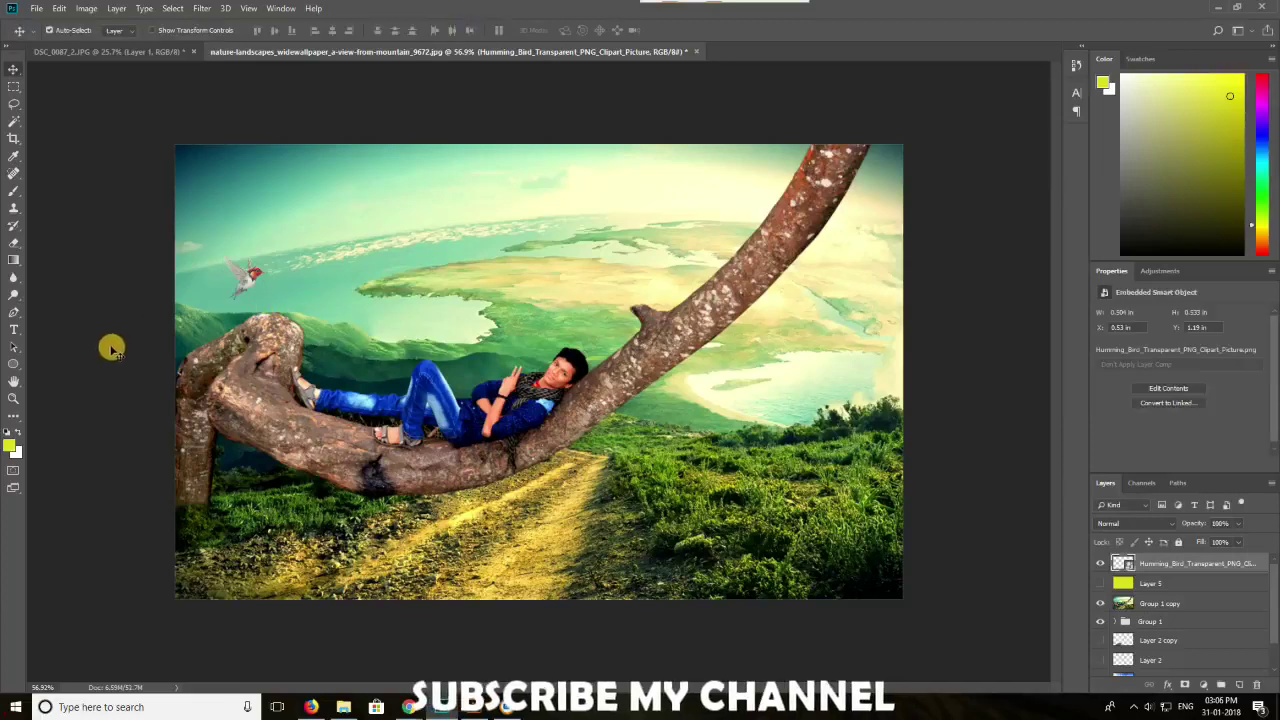
left_click(144, 342)
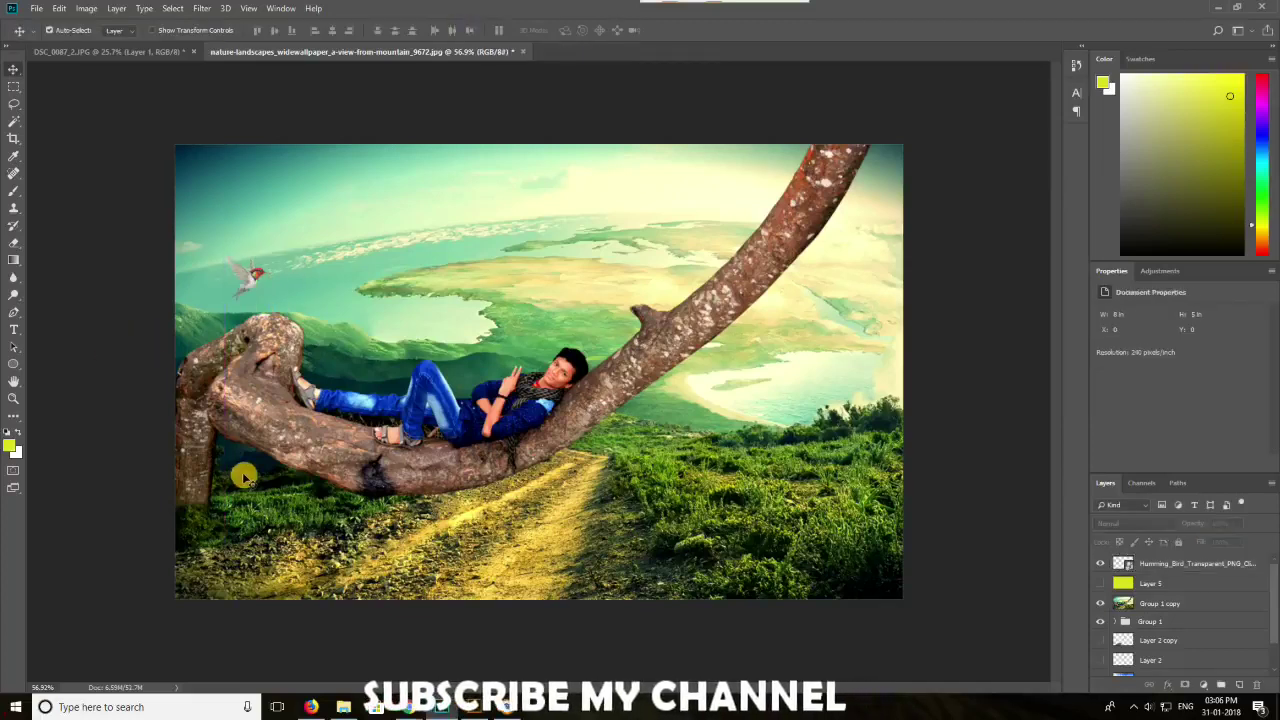
- Place the Birds Stock 01 image from the desktop as a small flock in the sky beside the trunk's upper end
left_click(1217, 8)
left_click_drag(126, 434, 357, 251)
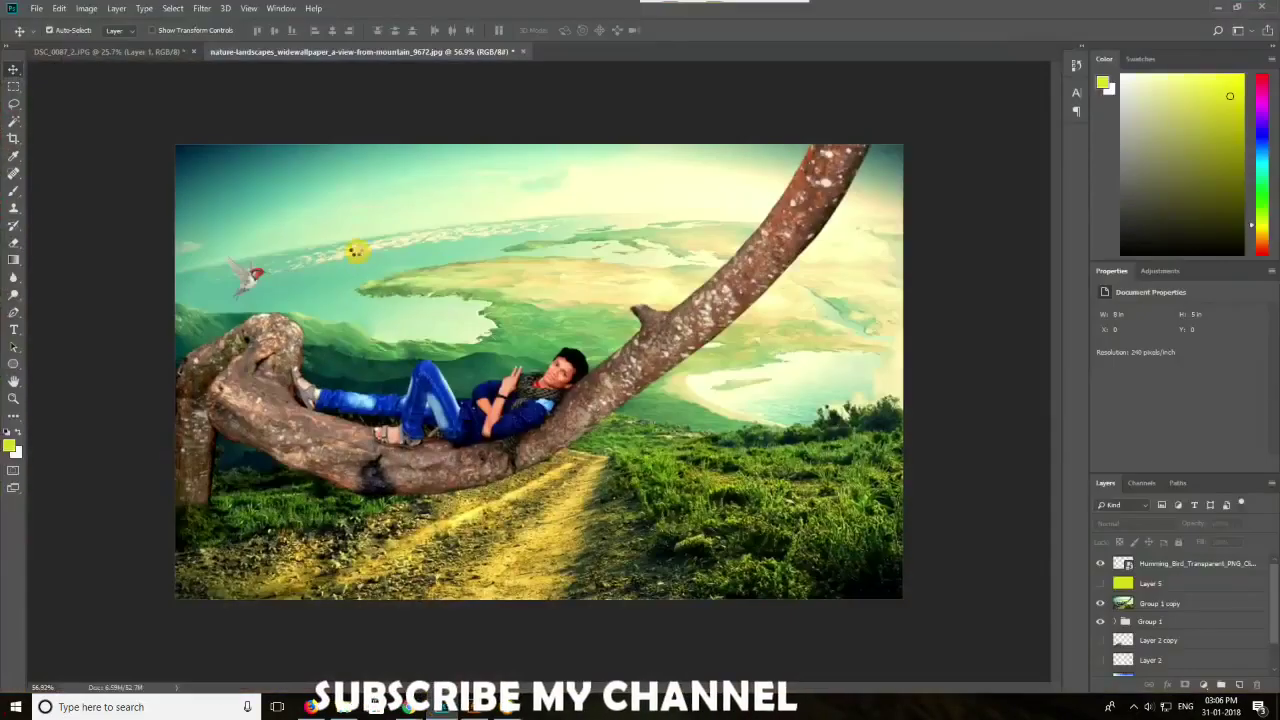
left_click_drag(842, 598, 716, 192)
left_click(465, 29)
left_click(808, 308)
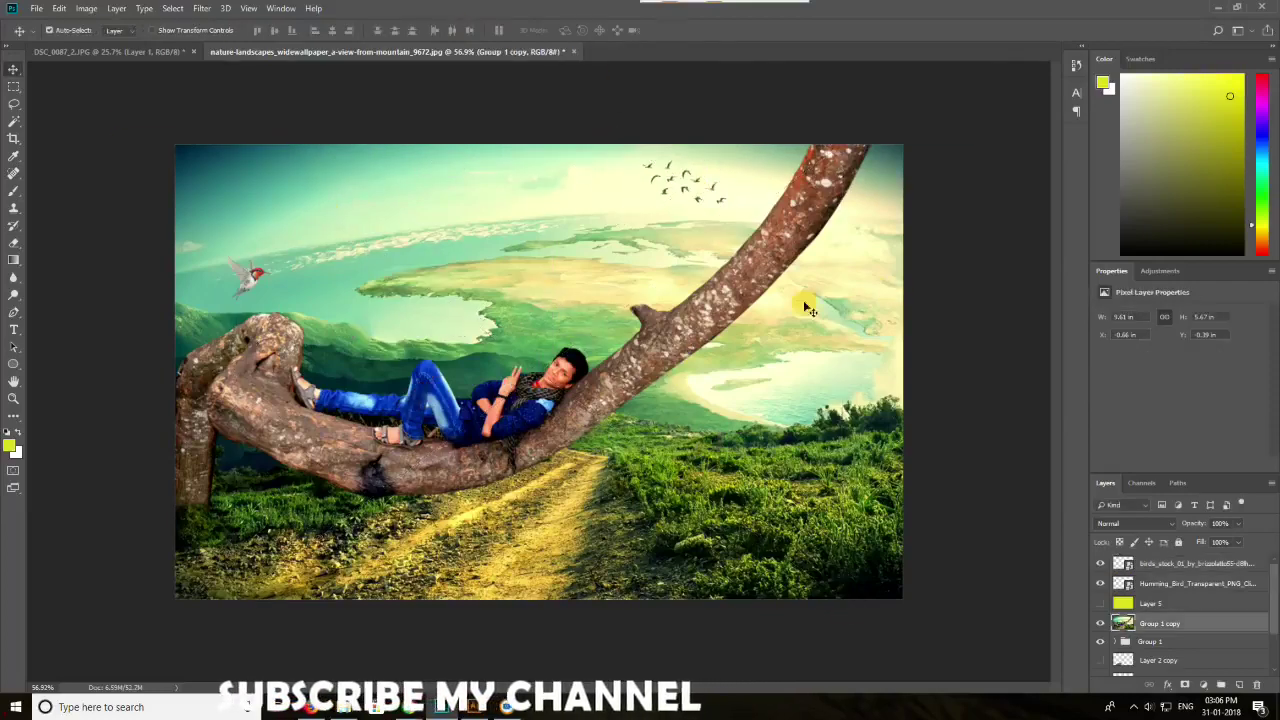
- Switch to Chrome and search Google Images for "animal png"
left_click(424, 709)
left_click(360, 645)
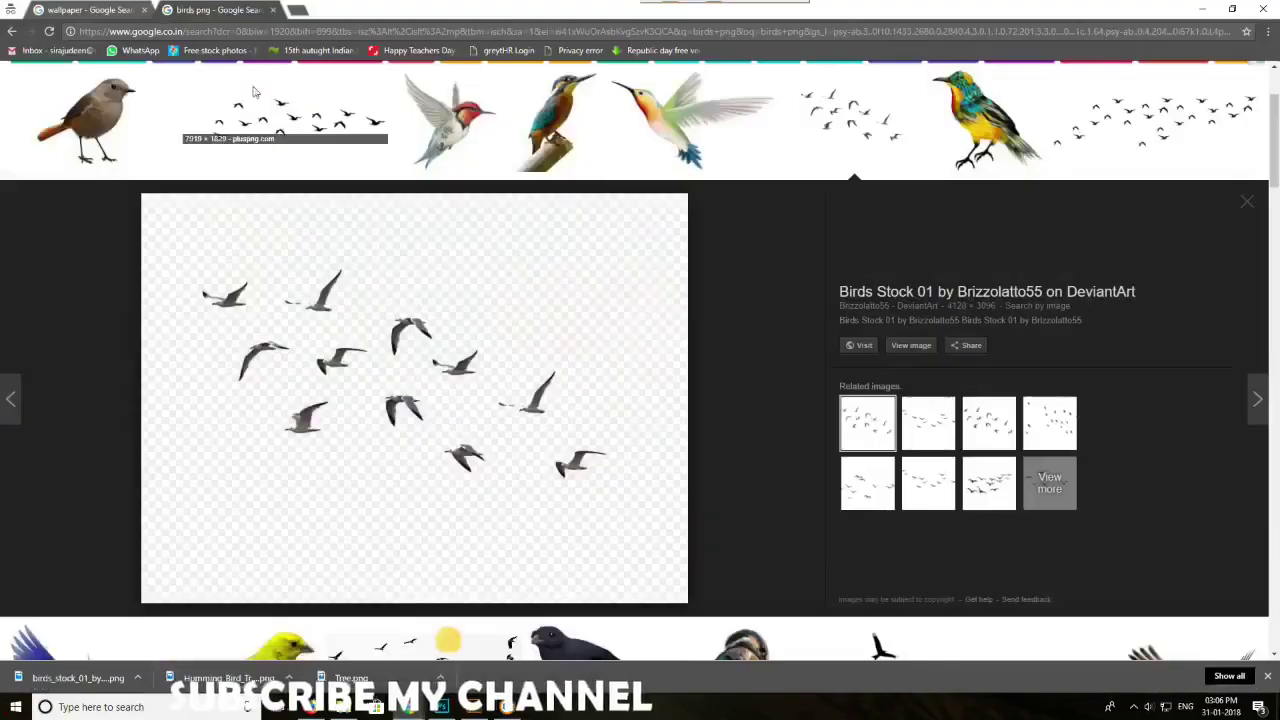
scroll(240, 91, "up", 3)
triple_click(223, 90)
type("animal png")
key("Return")
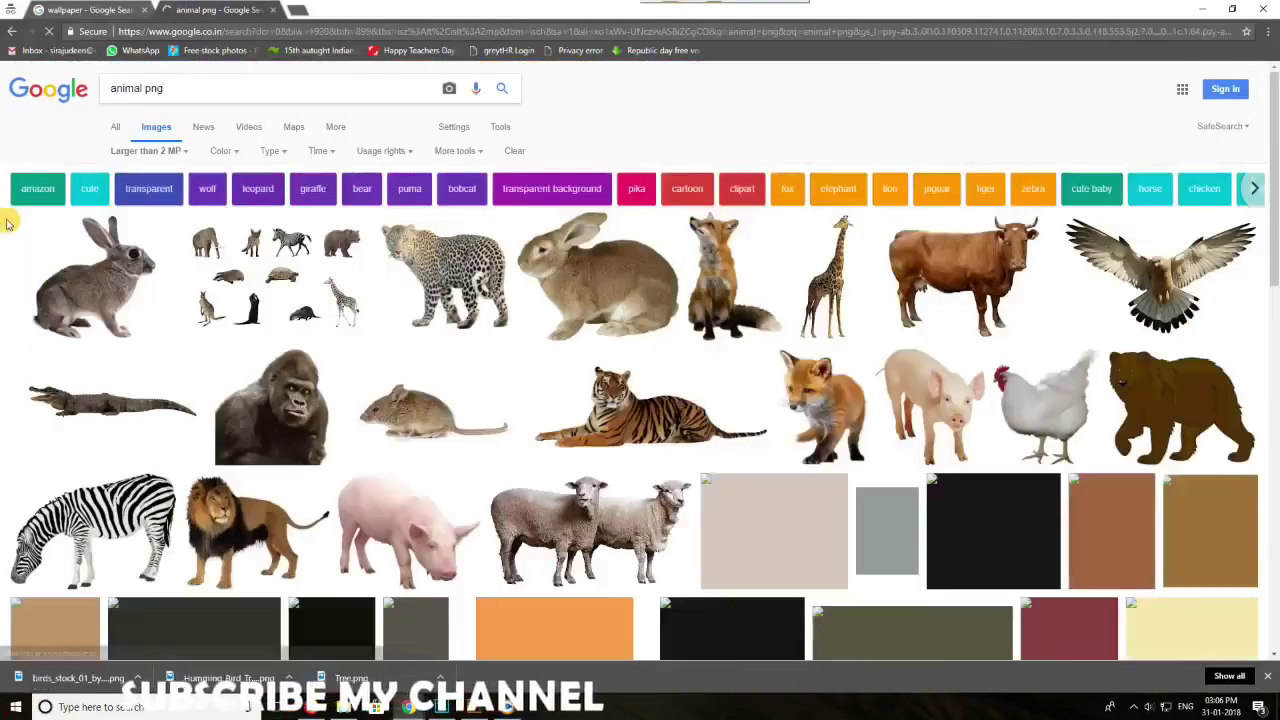
- Look through the animal results for a lying lion and open the related roaring lion's source page in a new tab
scroll(152, 405, "down", 3)
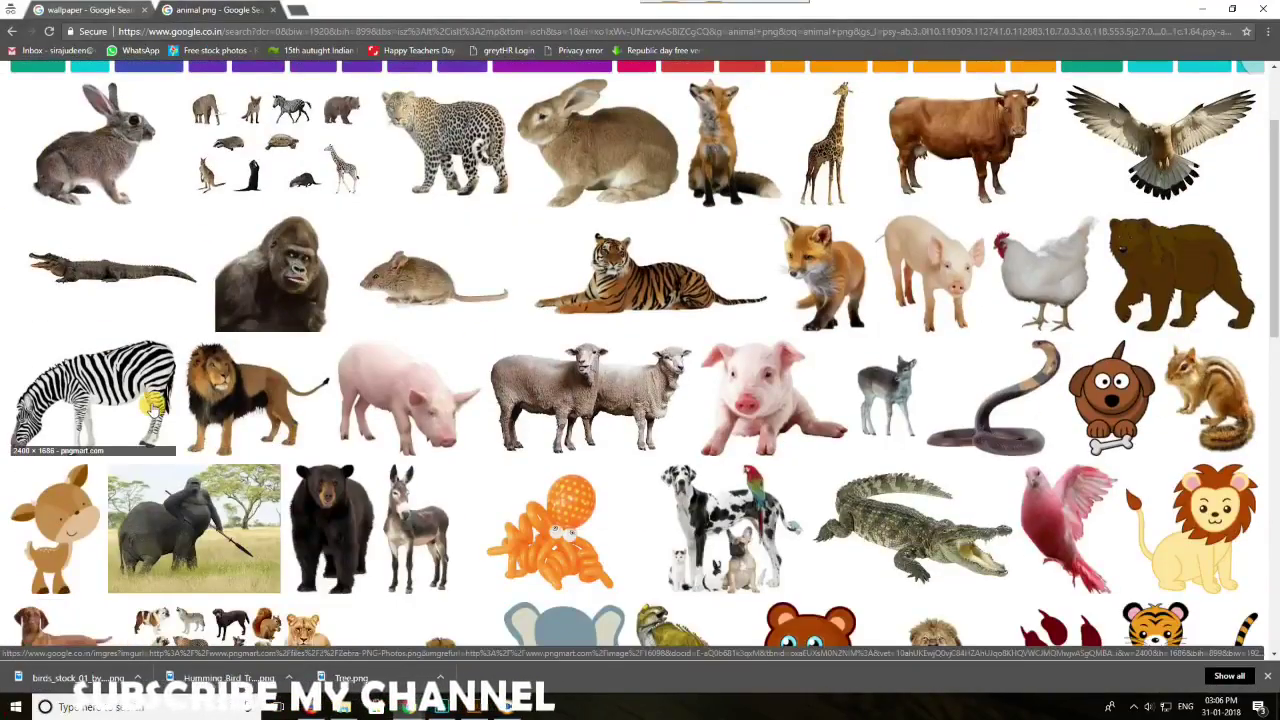
scroll(253, 383, "down", 2)
left_click(423, 340)
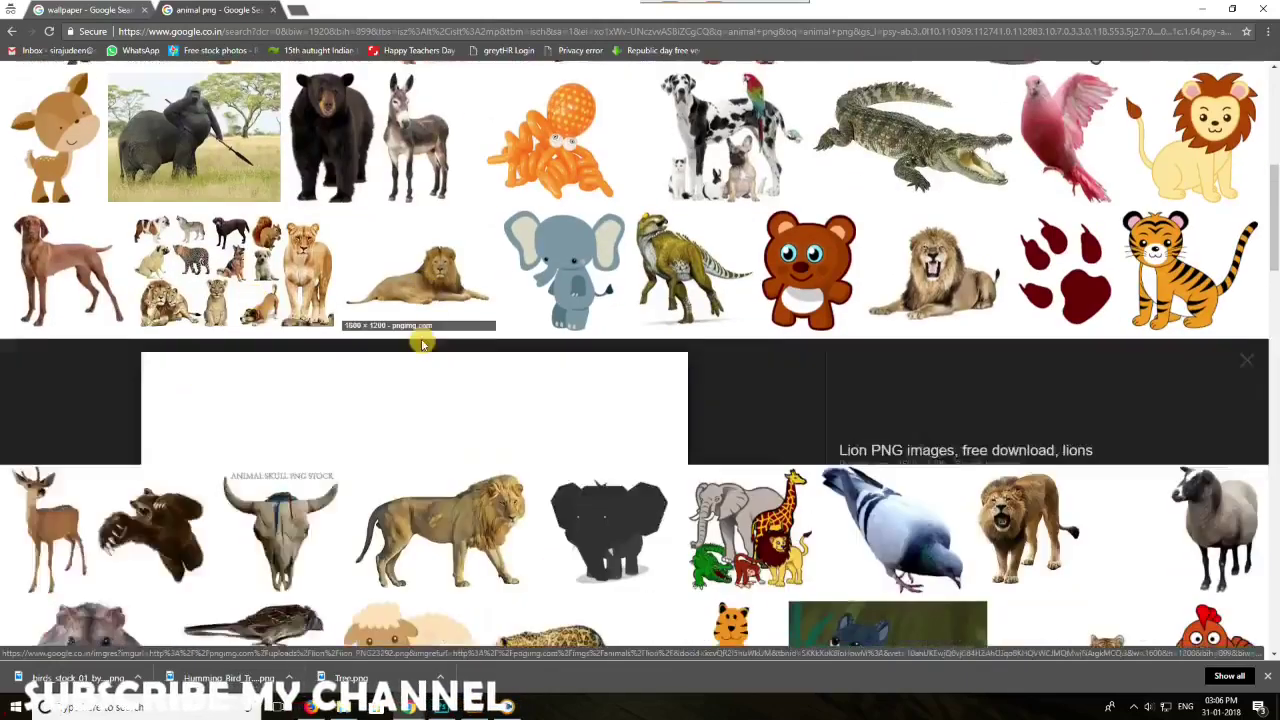
right_click(437, 378)
left_click(482, 490)
left_click(592, 339)
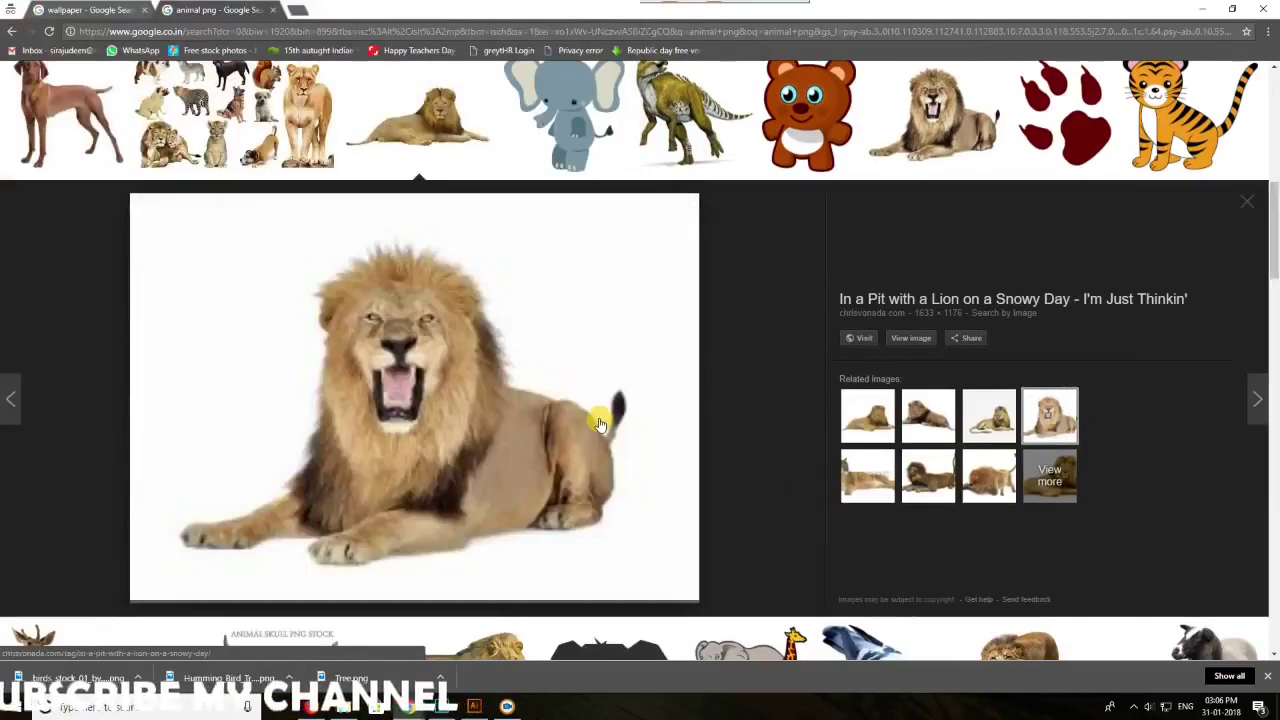
right_click(414, 432)
left_click(634, 326)
- Return to the animal search results and preview the Leopard PNG image
left_click(218, 10)
scroll(423, 343, "up", 8)
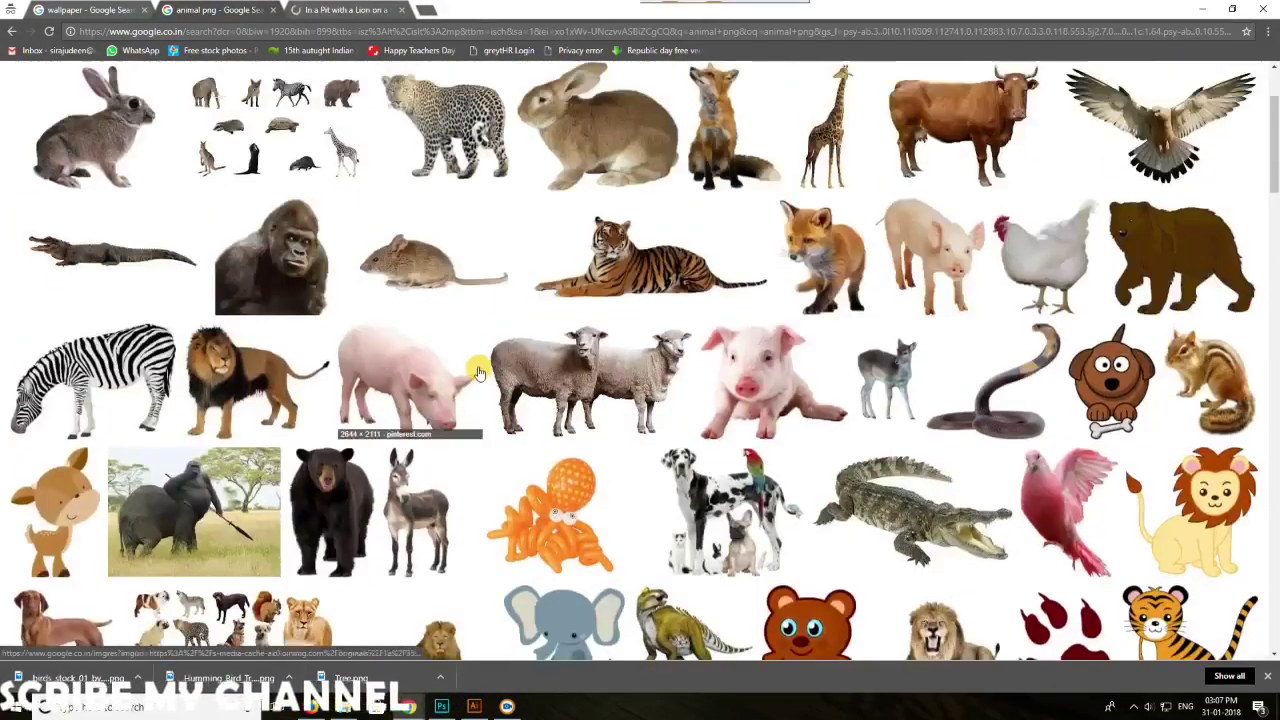
left_click(602, 297)
scroll(543, 323, "up", 3)
left_click(443, 256)
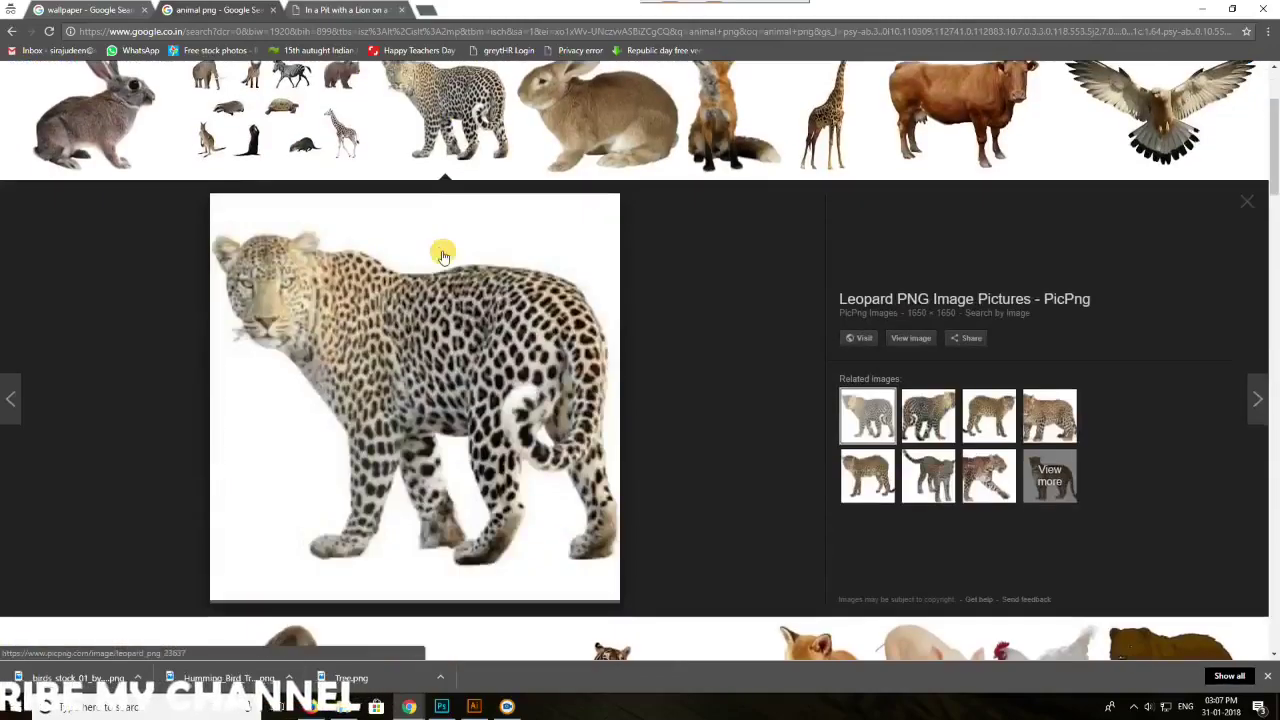
scroll(477, 371, "down", 6)
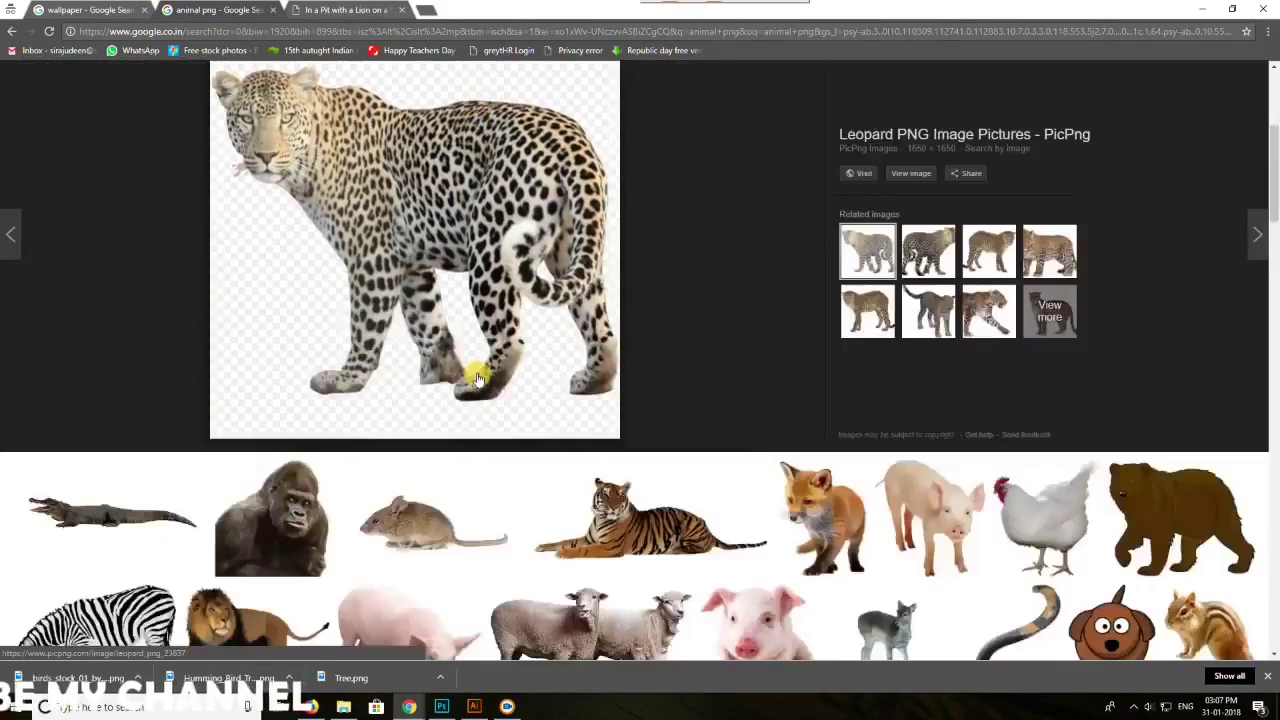
- Find the calm lying lion from pngimg.com in the results and save its image
scroll(390, 378, "up", 4)
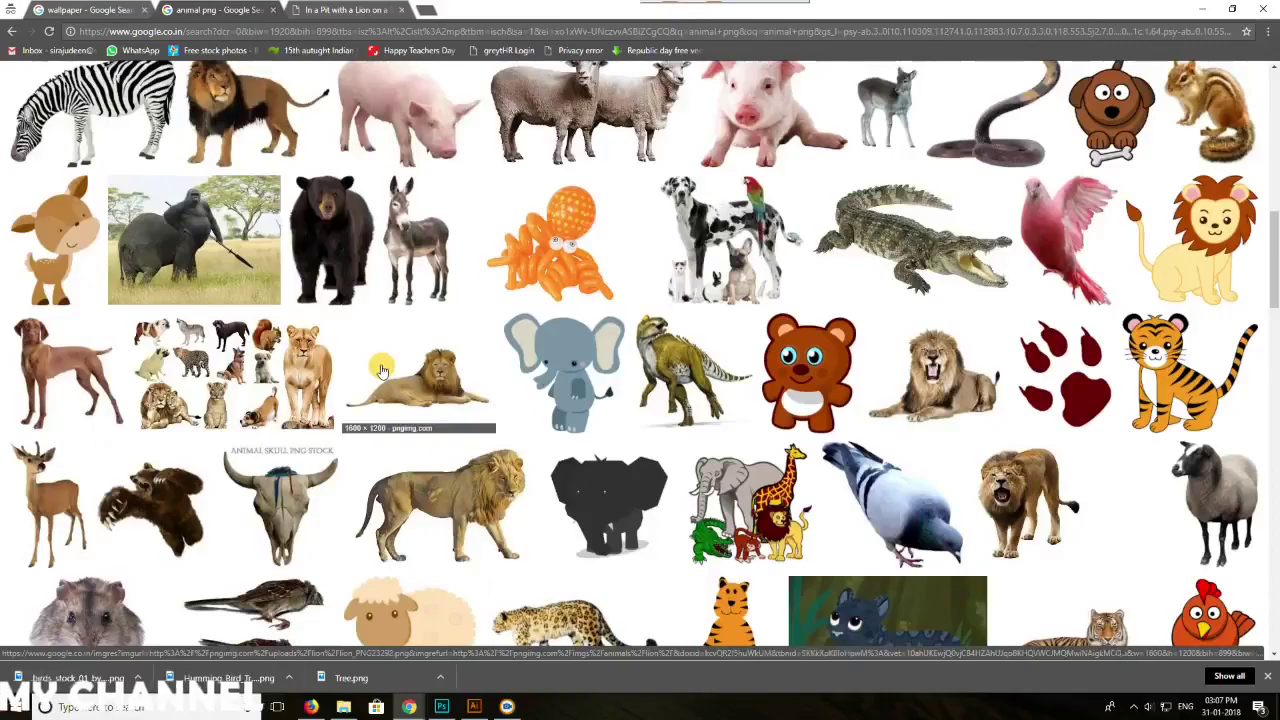
left_click(472, 491)
right_click(448, 413)
key("v")
left_click(527, 337)
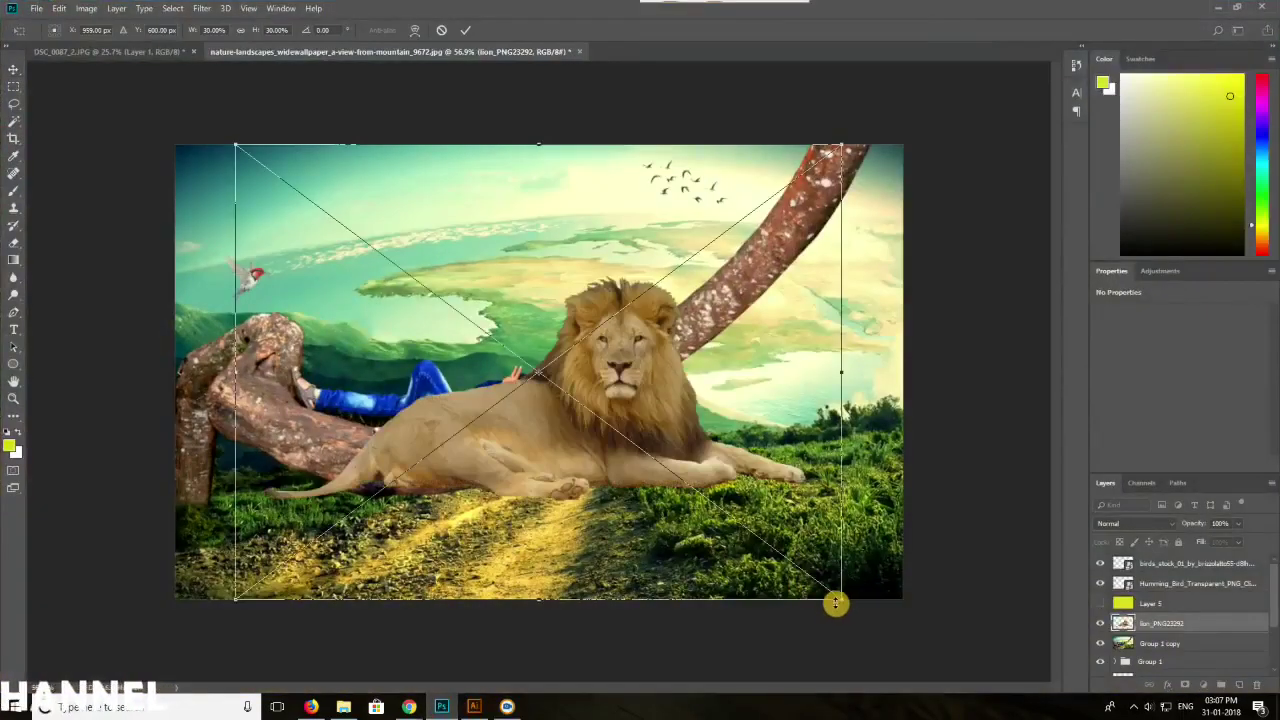
- Scale the placed lion image in Photoshop to 10.20% and set it on the grass beside the dirt path, under the trunk's upper end
left_click_drag(834, 603, 543, 343)
left_click_drag(460, 260, 775, 537)
left_click_drag(880, 563, 868, 555)
left_click_drag(741, 503, 753, 519)
left_click_drag(880, 572, 864, 560)
left_click_drag(730, 511, 796, 480)
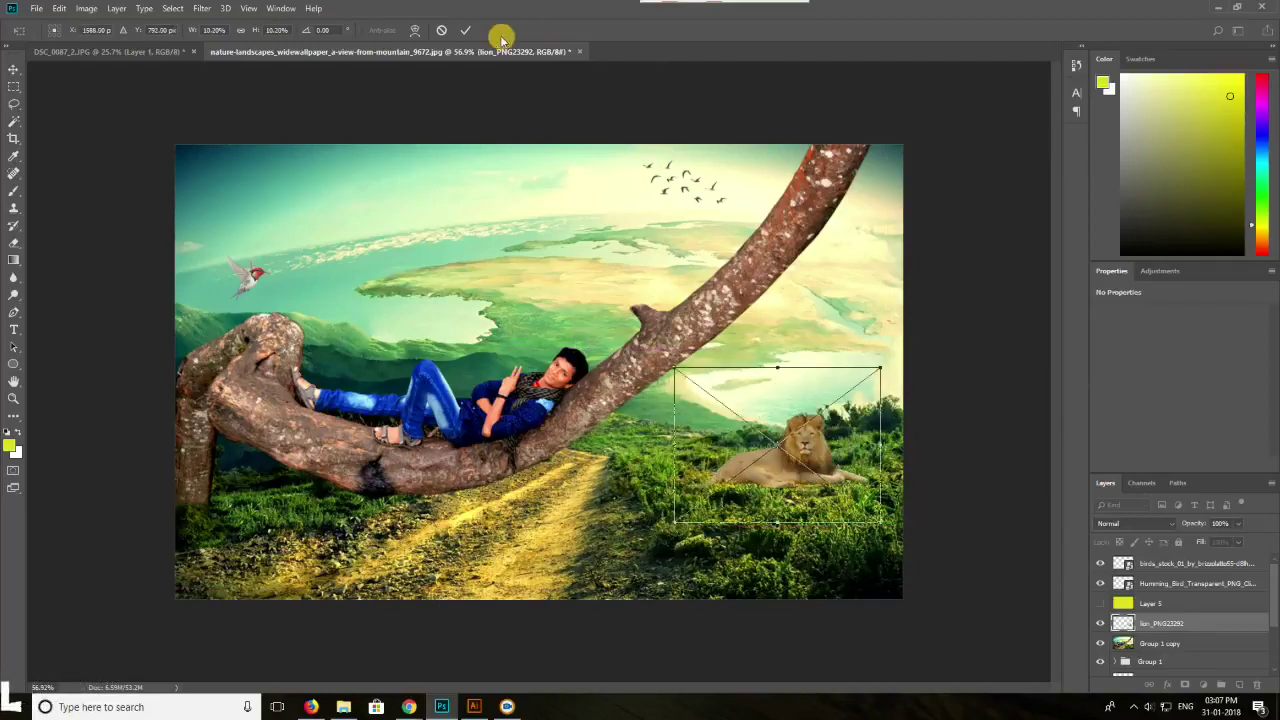
left_click(466, 30)
- Duplicate the lion as a rasterized layer and fill the copy's silhouette with black
scroll(771, 494, "up", 6)
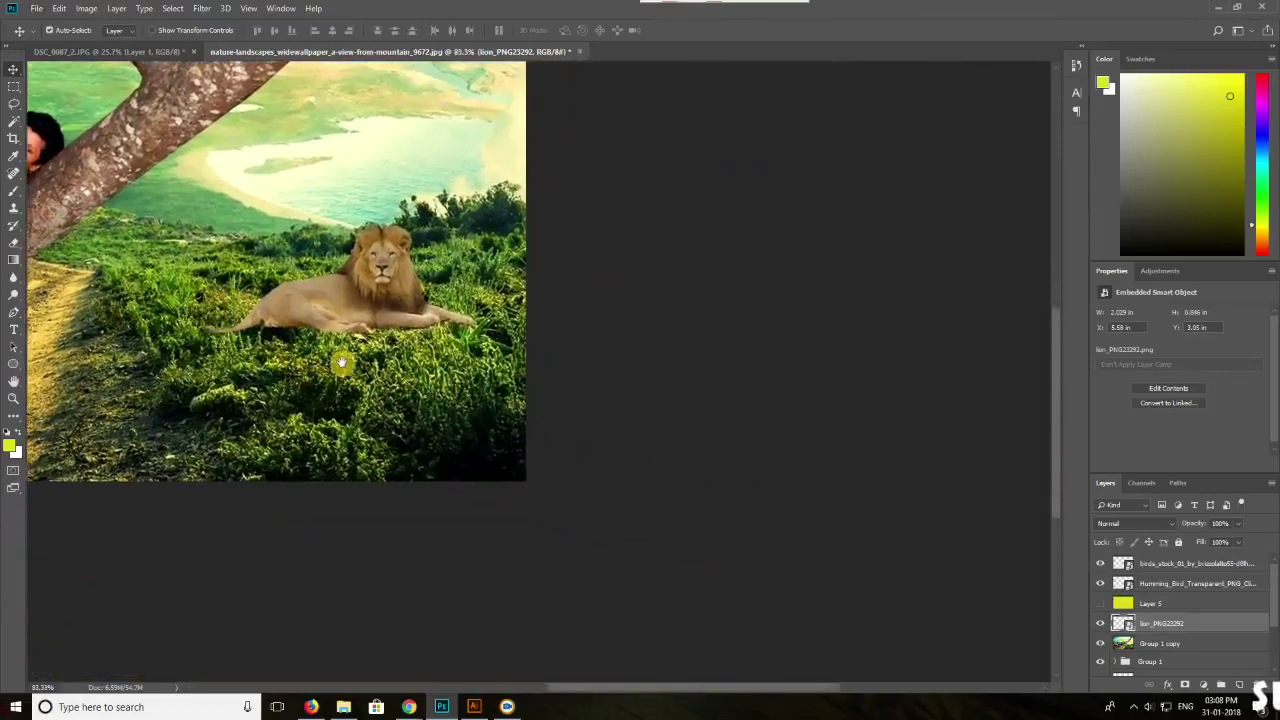
key("ctrl+t")
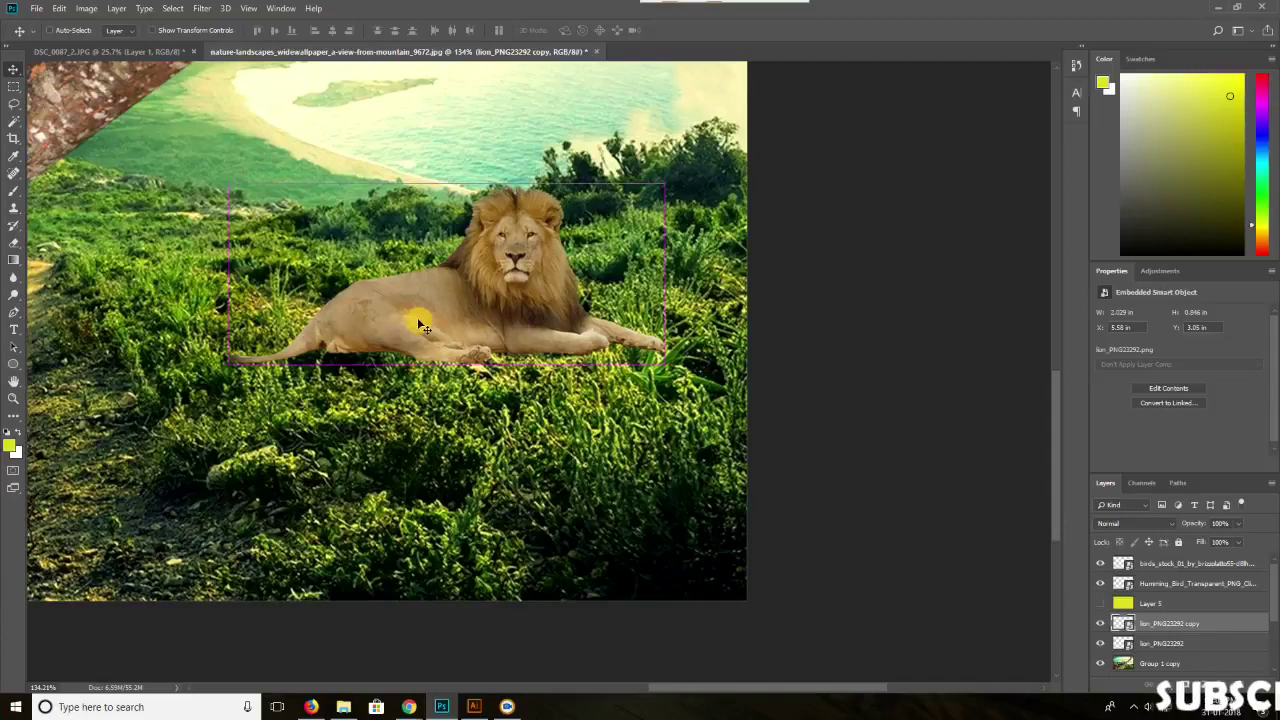
key("e")
left_click(612, 290)
left_click(613, 273)
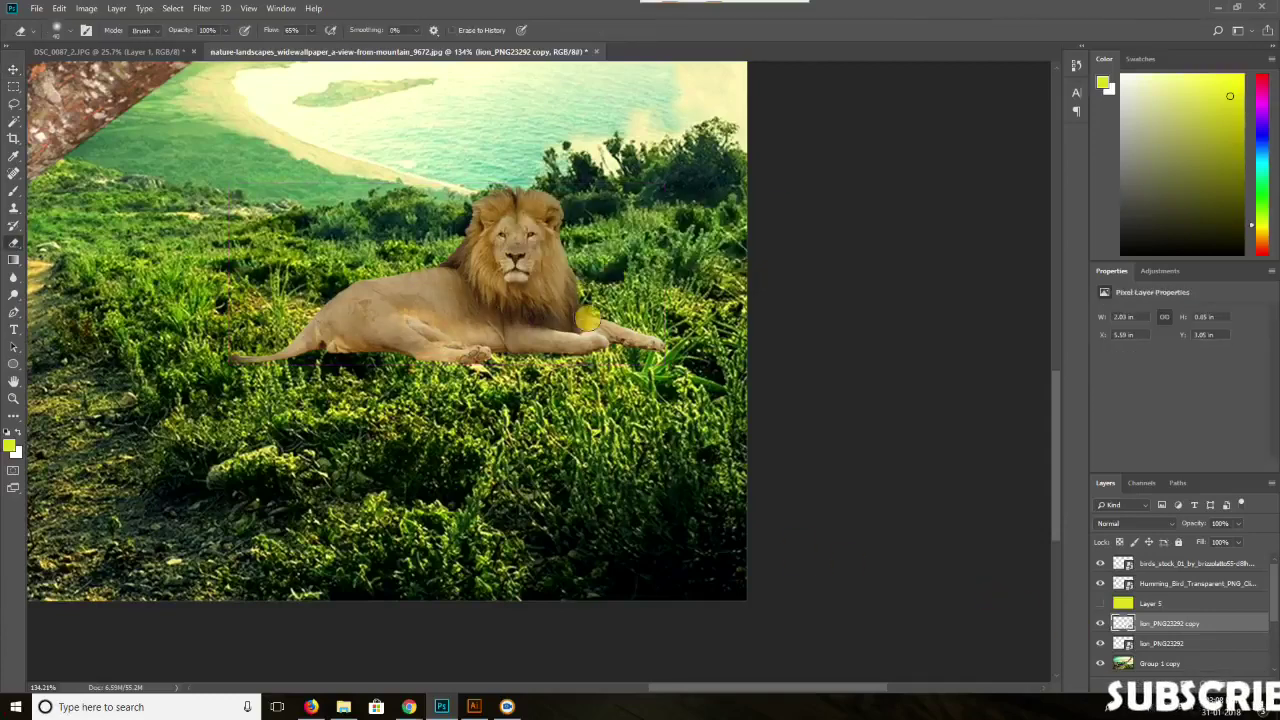
key("d")
key("alt+BackSpace")
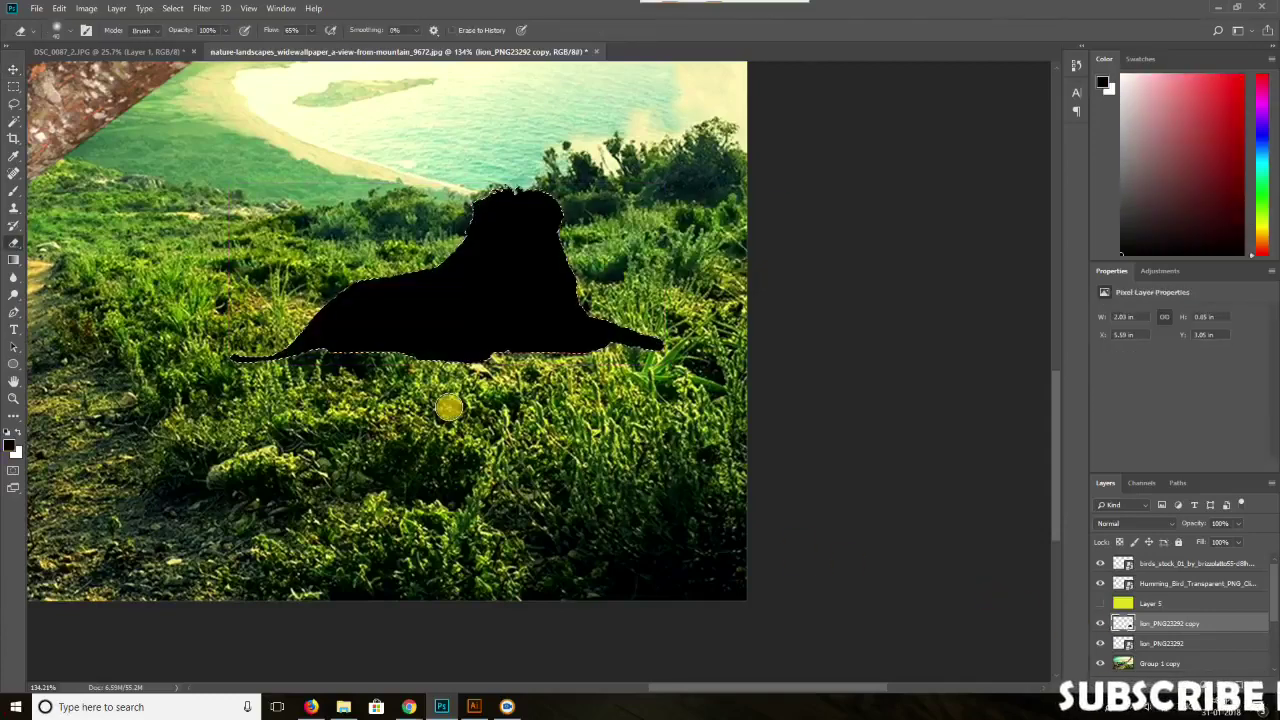
- Turn the black lion silhouette upside down with -100% width and height and move it directly beneath the lion as a shadow
left_click_drag(676, 179, 262, 352)
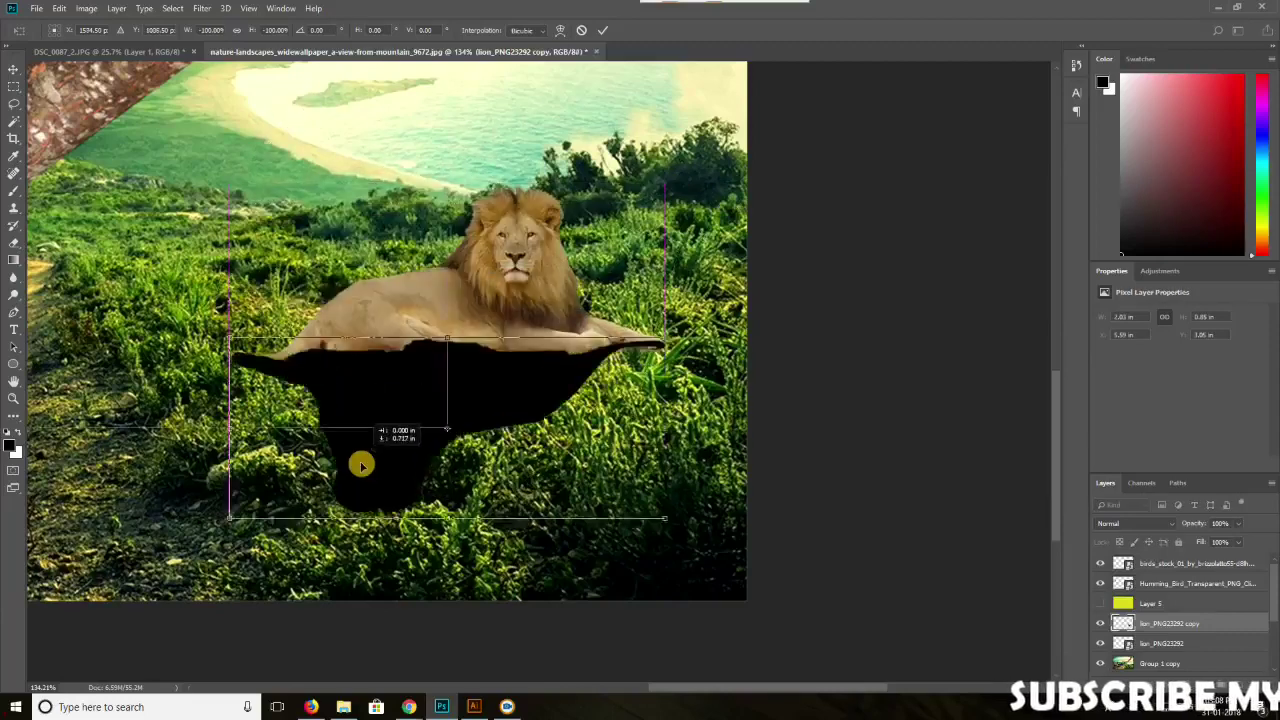